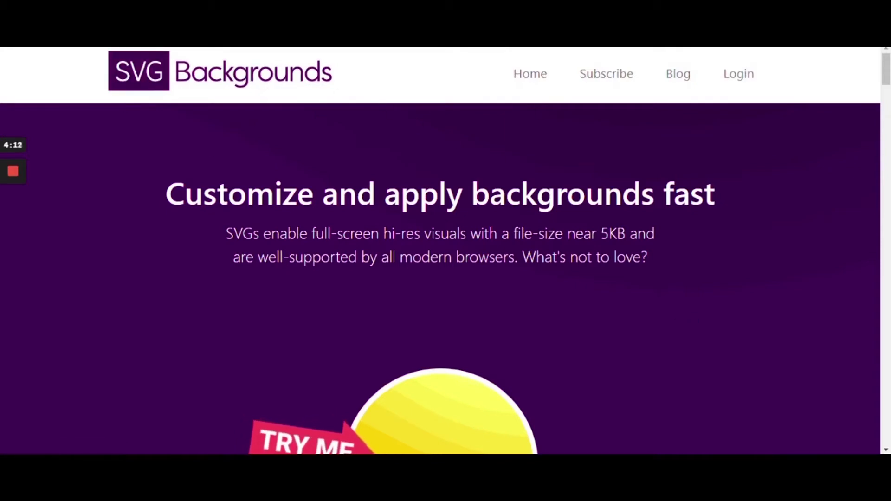
- Look through the Grabient and uiGradients tabs, then return to SVG Backgrounds
key(ctrl+Tab)
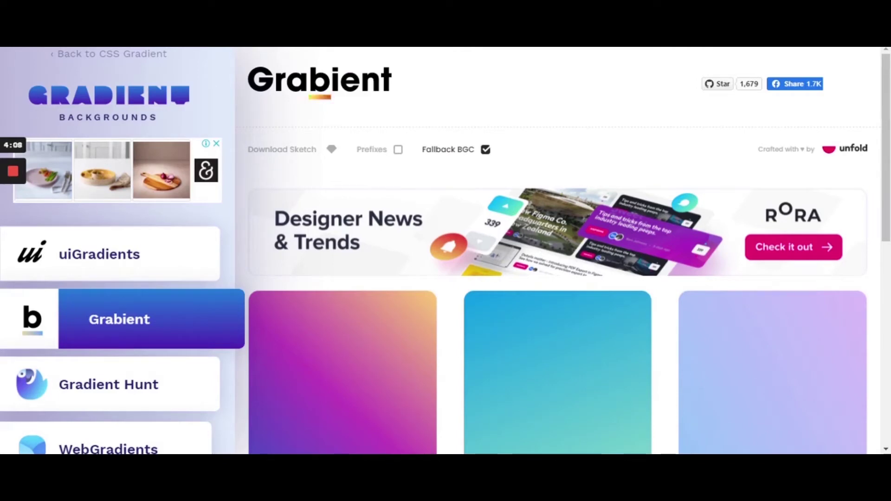
key(ctrl+Tab)
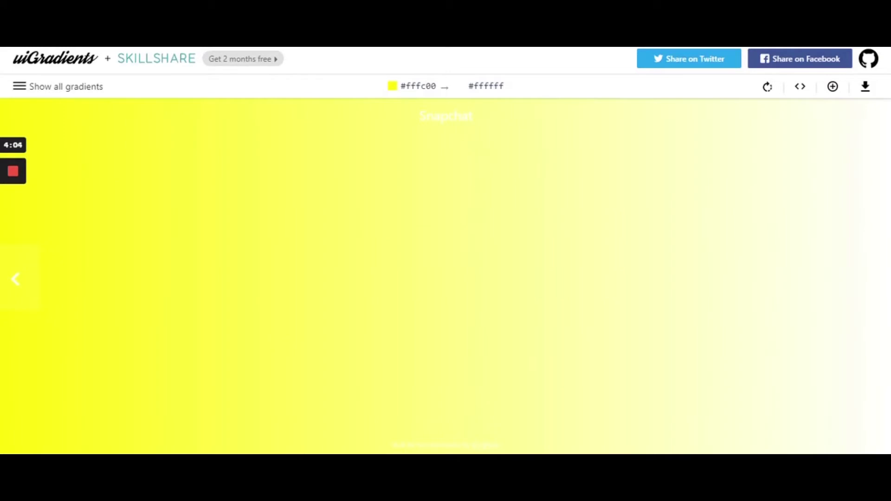
key(ctrl+Tab)
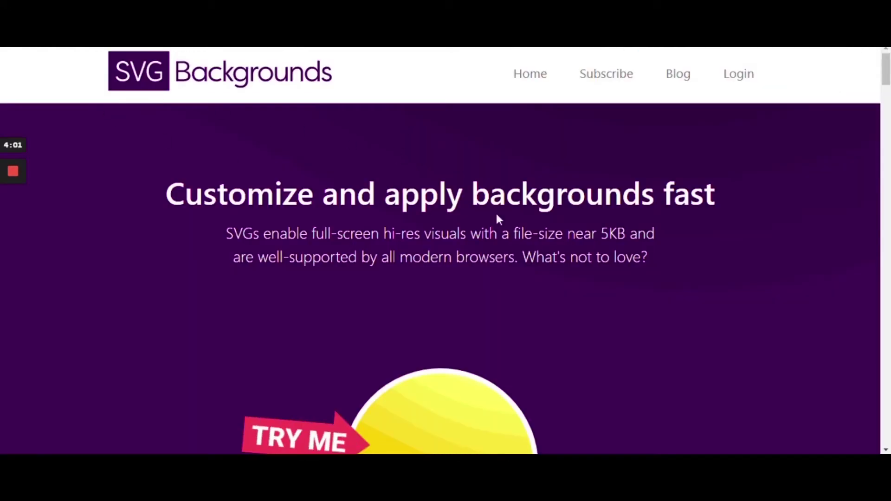
- Preview the Liquid Cheese, Protruding Squares and Subtle Prism backgrounds
scroll(499, 219, down, 4)
click(453, 255)
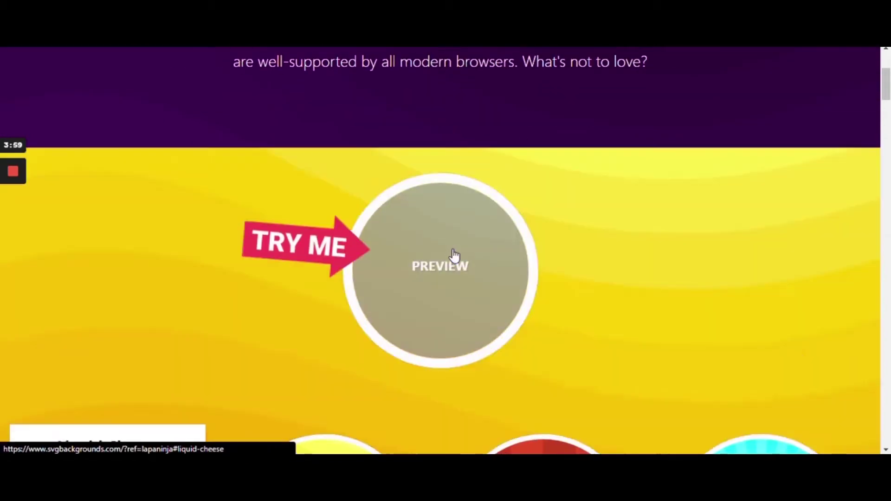
scroll(454, 256, down, 8)
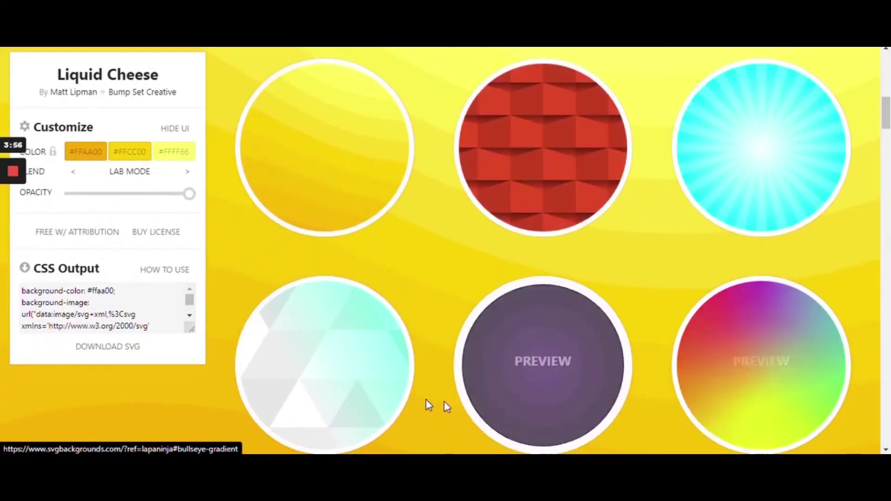
scroll(428, 406, down, 1)
click(561, 146)
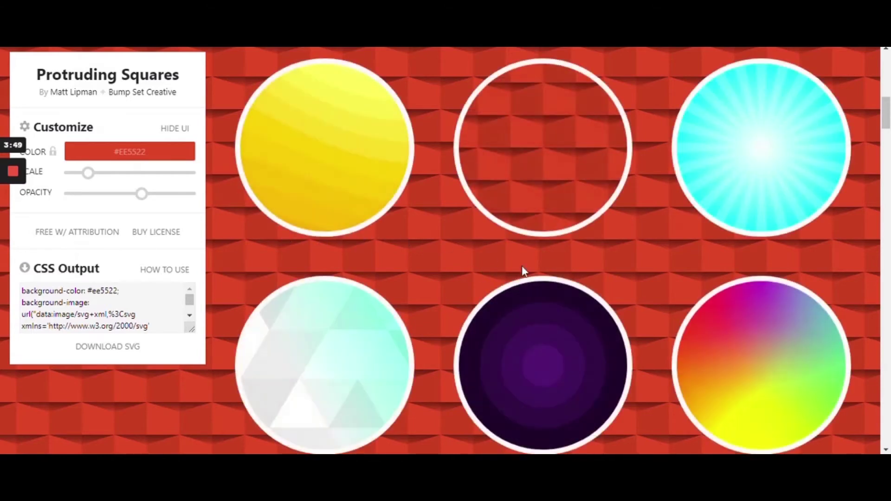
scroll(529, 273, down, 4)
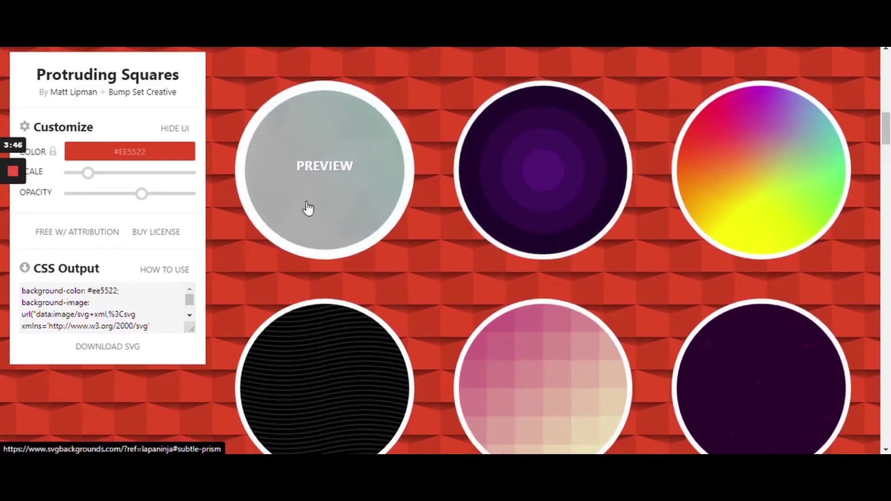
click(308, 209)
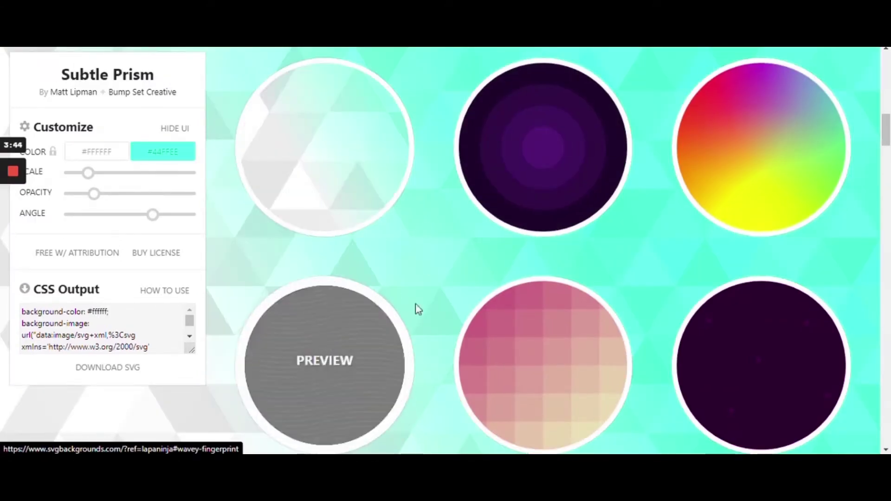
- Apply the orange Sun Tornado background, with colours #EE5522 and #FFBB33
scroll(441, 297, down, 10)
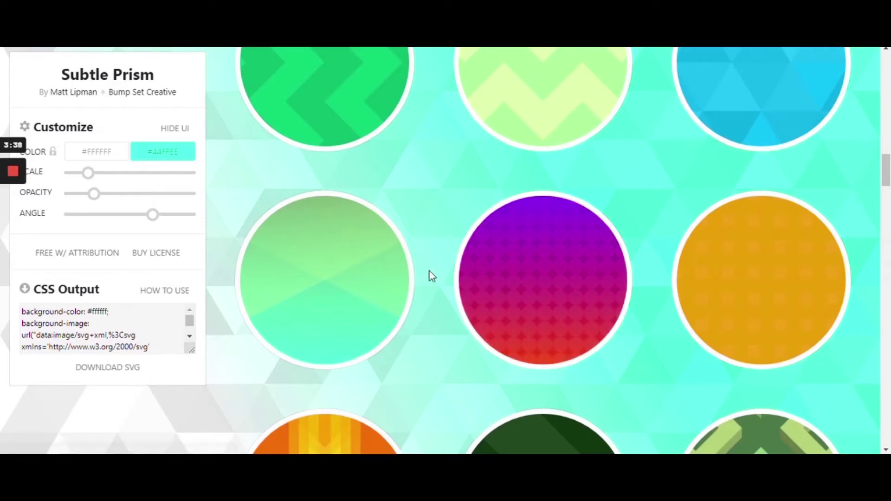
scroll(438, 253, down, 2)
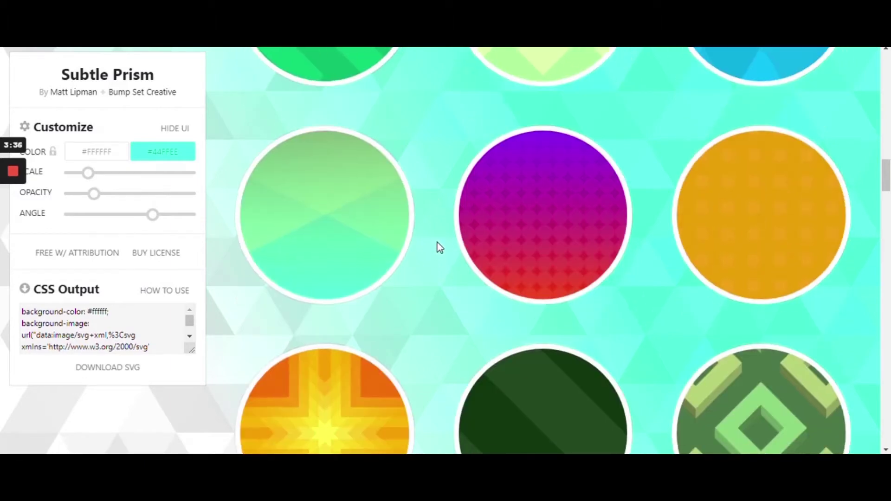
scroll(438, 226, down, 15)
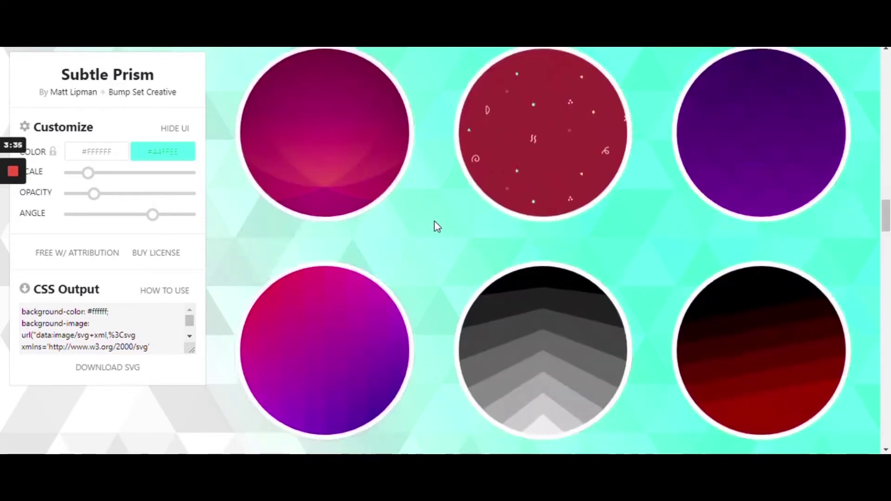
scroll(438, 227, down, 14)
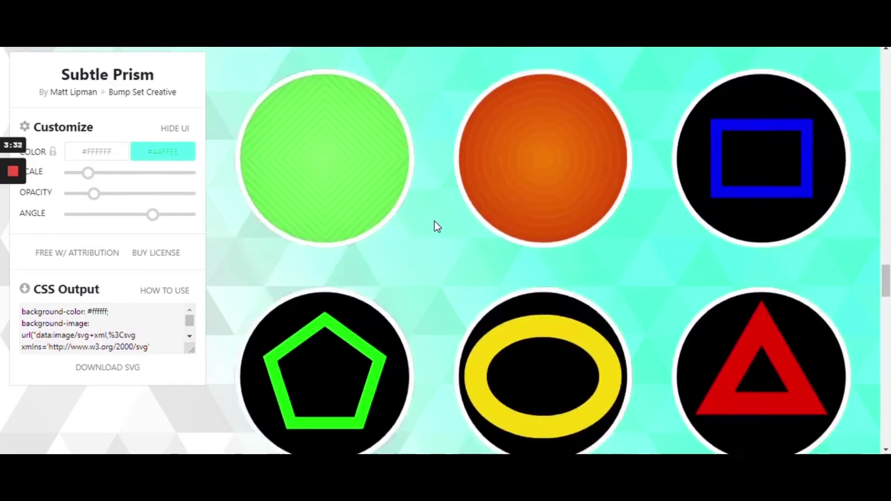
scroll(435, 227, down, 15)
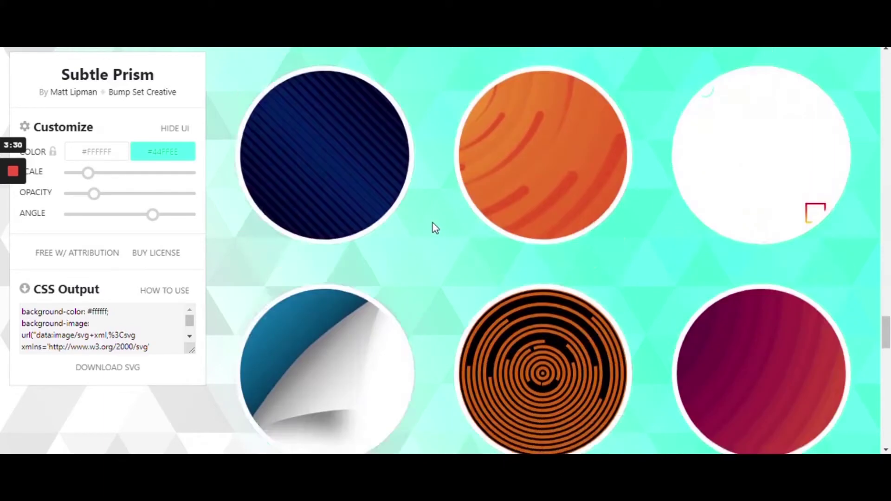
scroll(435, 227, down, 7)
scroll(435, 227, up, 12)
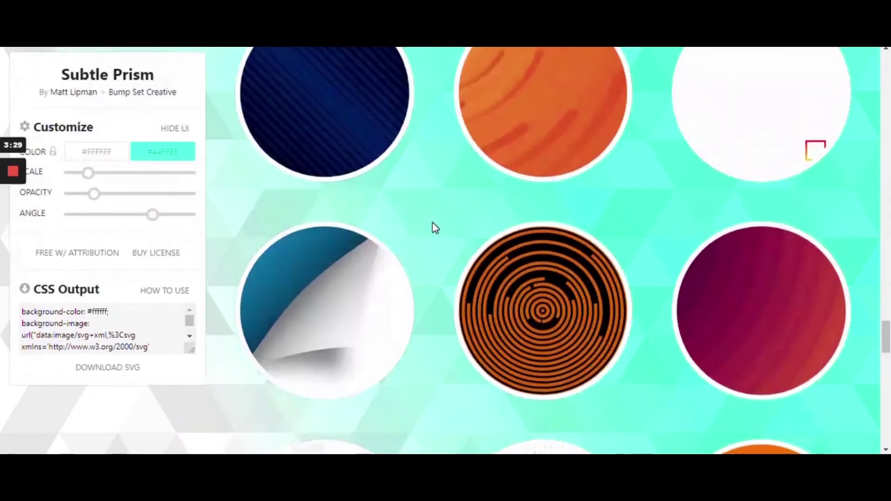
scroll(435, 226, up, 2)
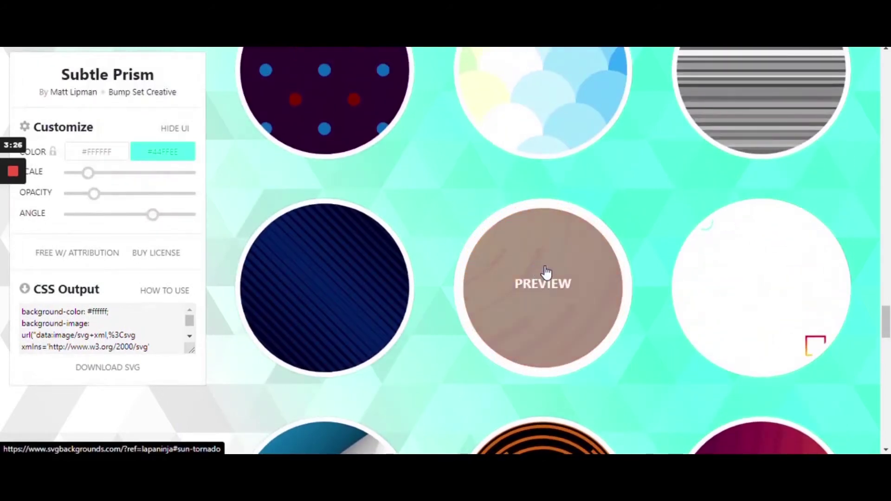
click(546, 273)
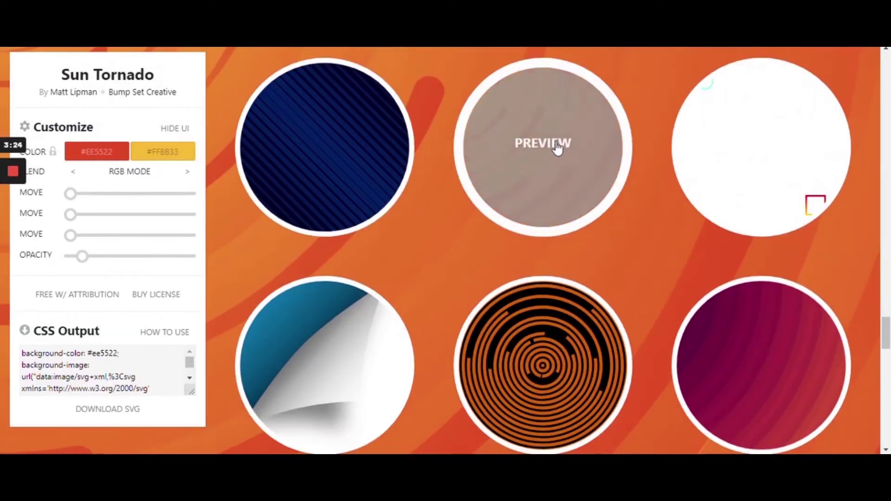
mouse_move(37, 311)
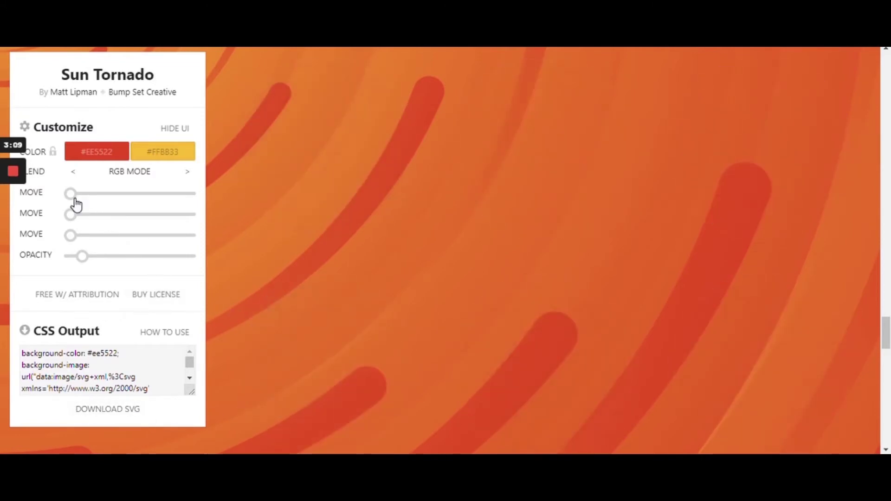
mouse_move(599, 248)
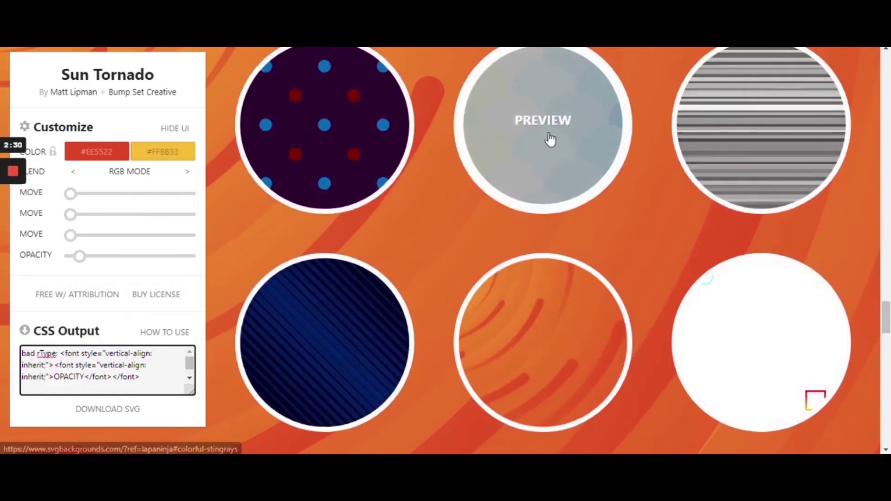
- Download the Sun Tornado pattern as Sun-Tornado.svg and switch to the Figma 'Gradient' file
scroll(551, 141, up, 3)
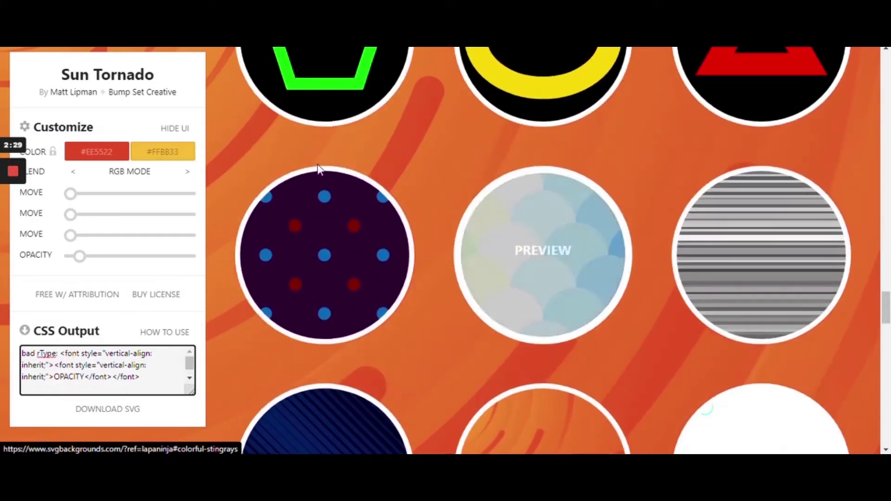
key(ctrl+a)
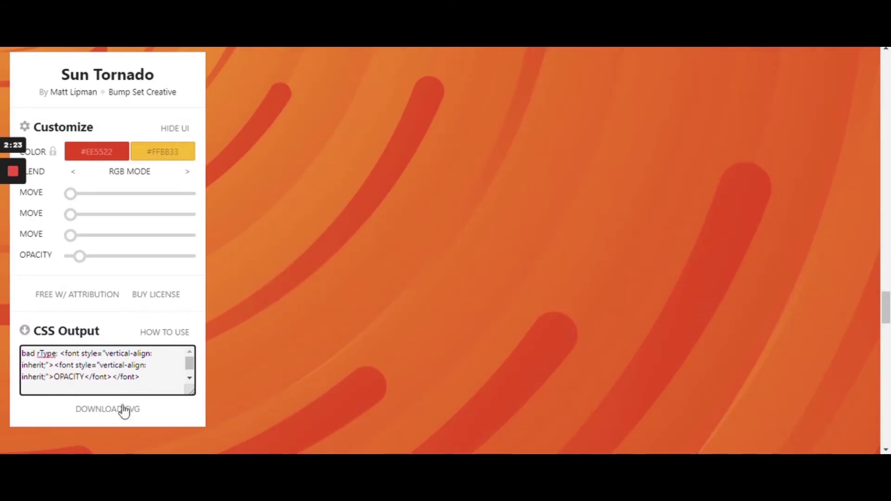
click(104, 413)
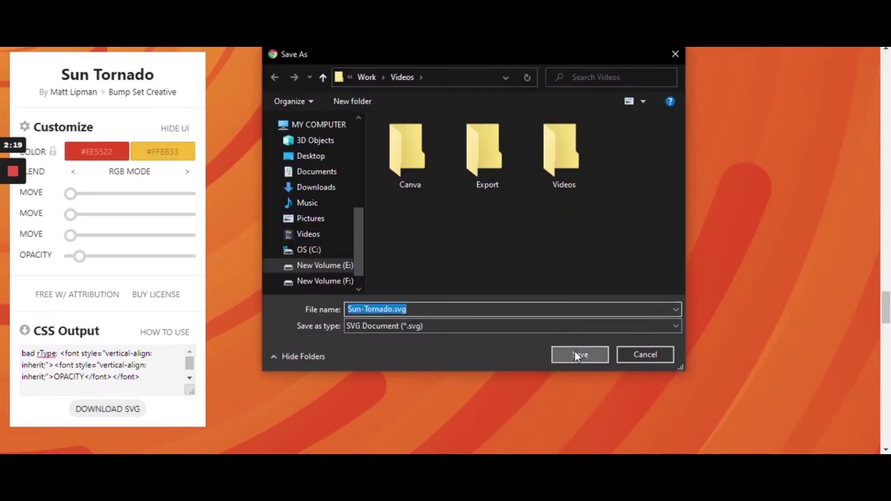
click(576, 354)
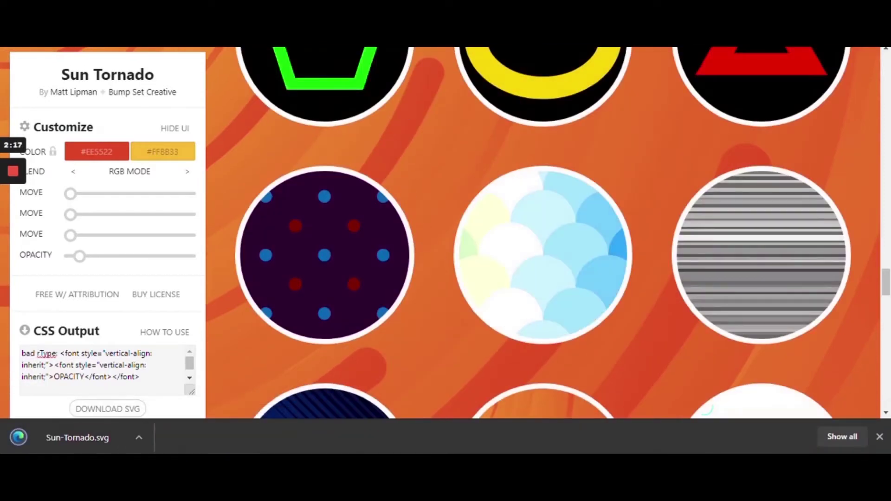
key(ctrl+Tab)
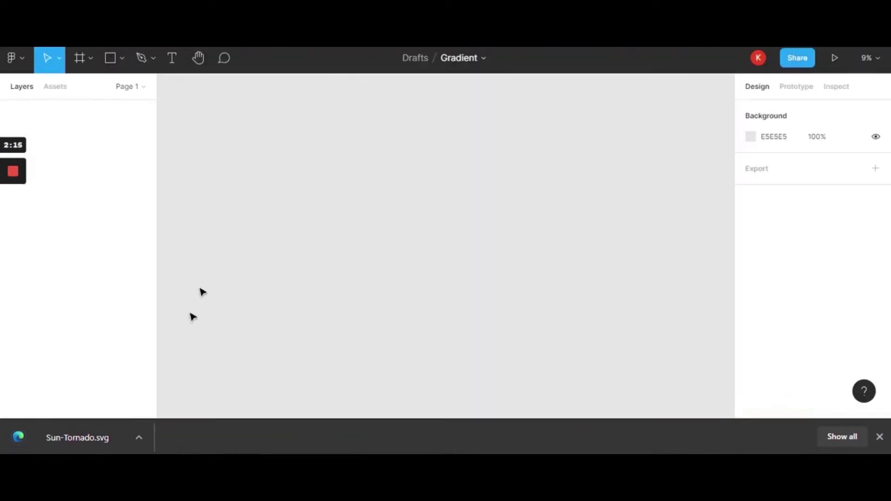
- Import Sun-Tornado.svg onto the Figma canvas as a 2000 × 1500 frame and dismiss the downloads bar
drag(68, 440, 422, 222)
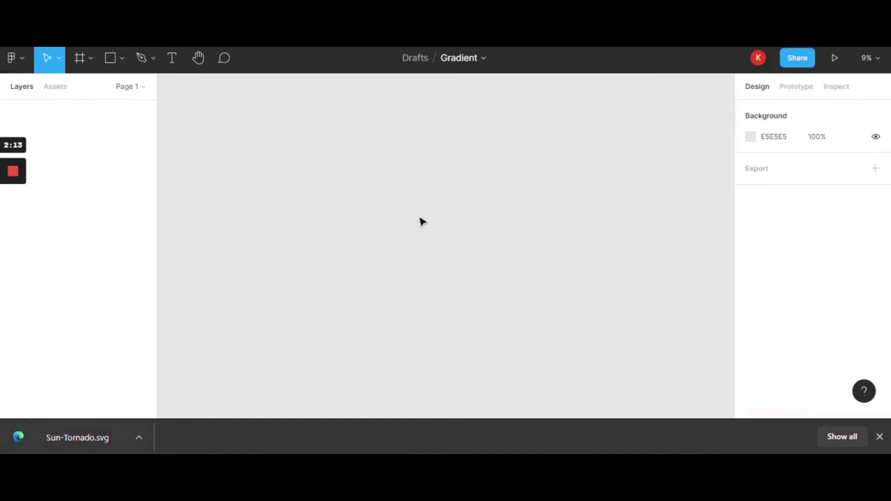
click(879, 437)
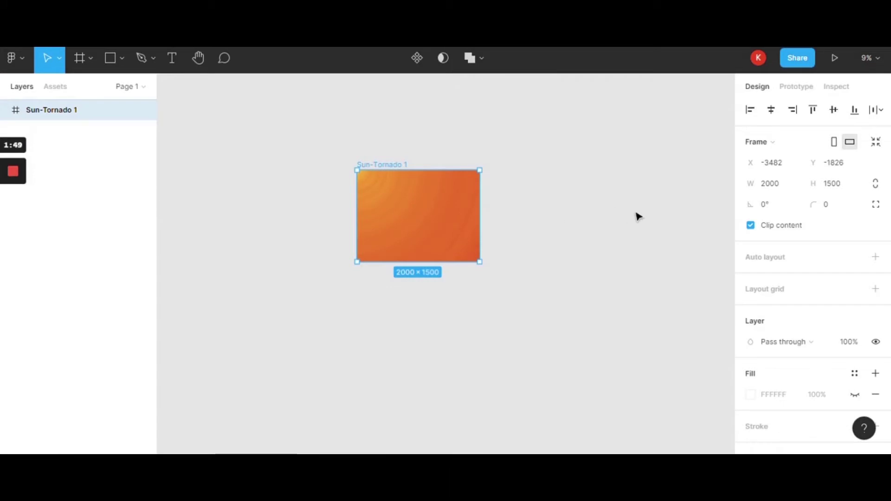
scroll(809, 238, down, 4)
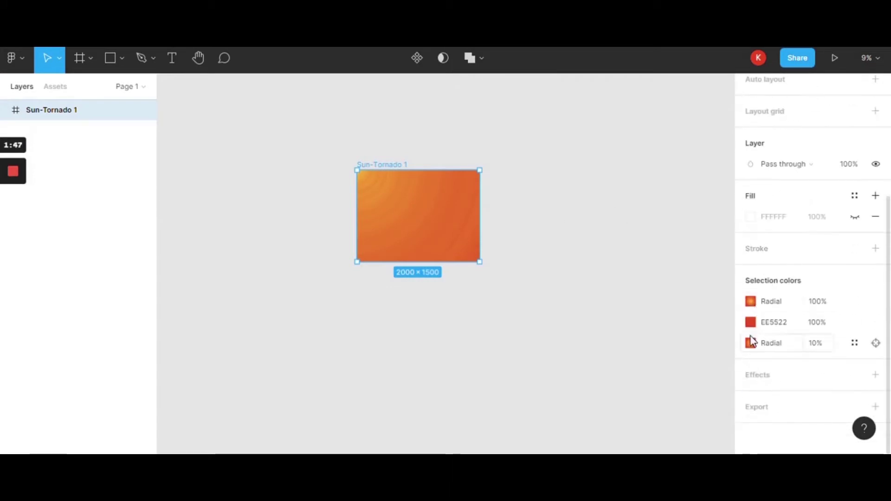
scroll(812, 269, up, 4)
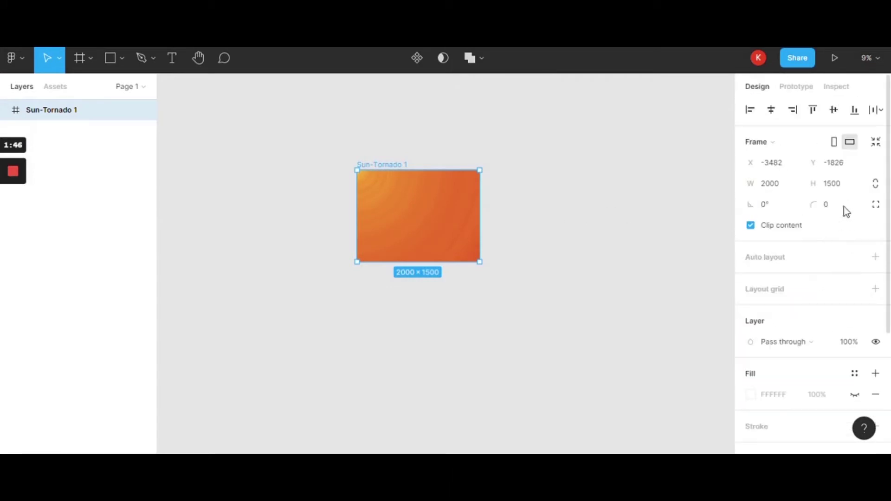
click(831, 190)
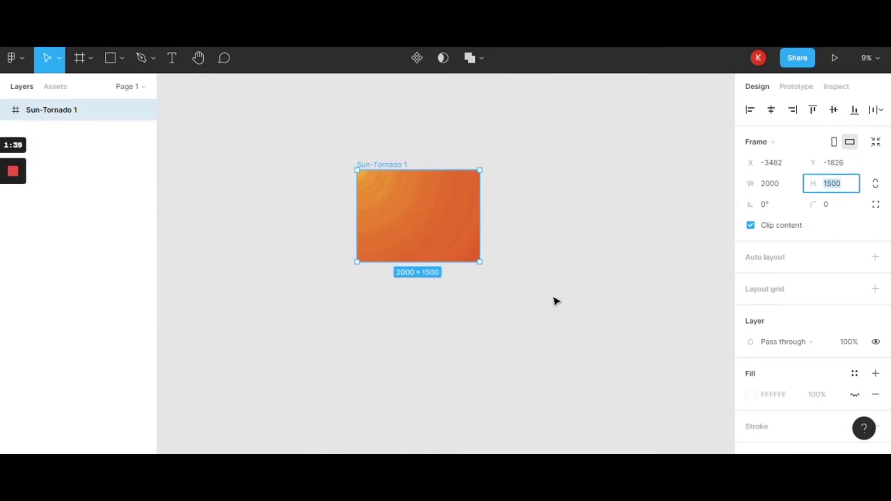
- Add a 1x PNG export setting to the Sun-Tornado 1 frame and save Sun-Tornado 1.png
scroll(460, 258, up, 3)
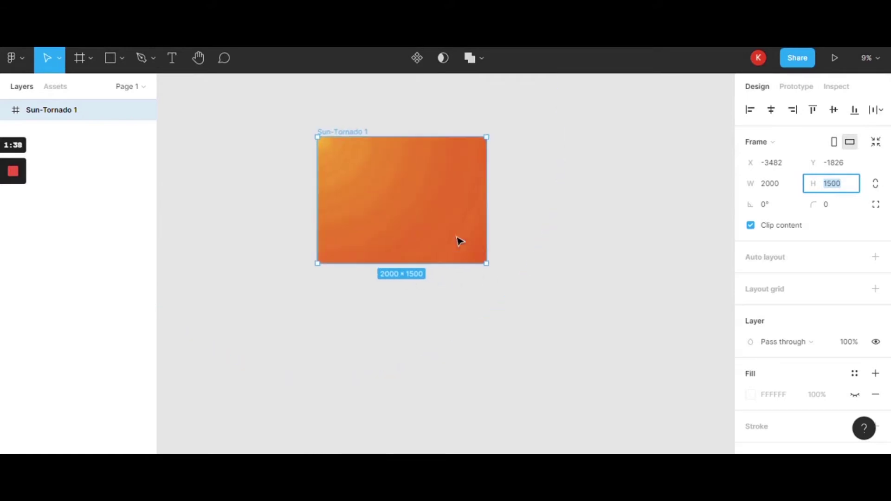
click(354, 133)
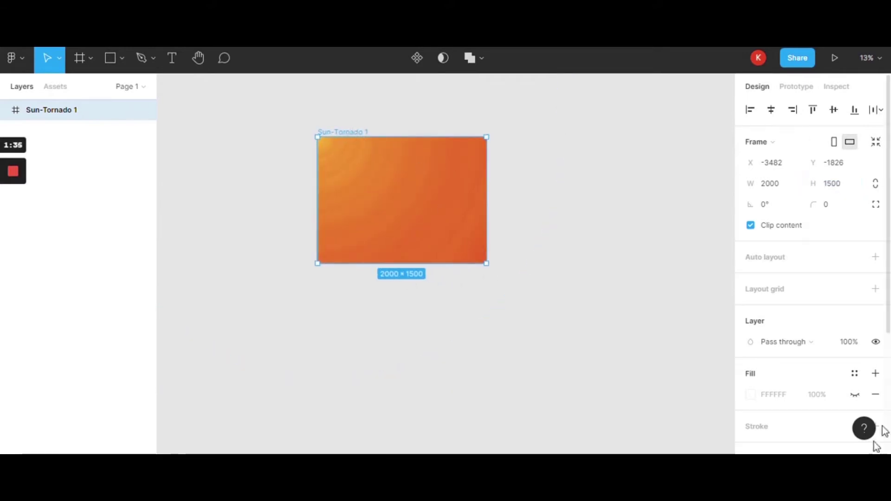
scroll(844, 433, down, 3)
scroll(843, 433, down, 3)
click(874, 406)
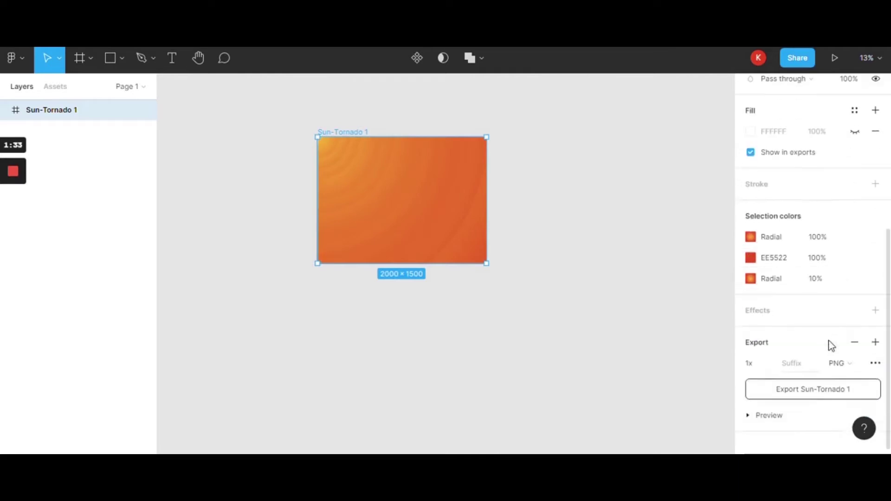
click(797, 380)
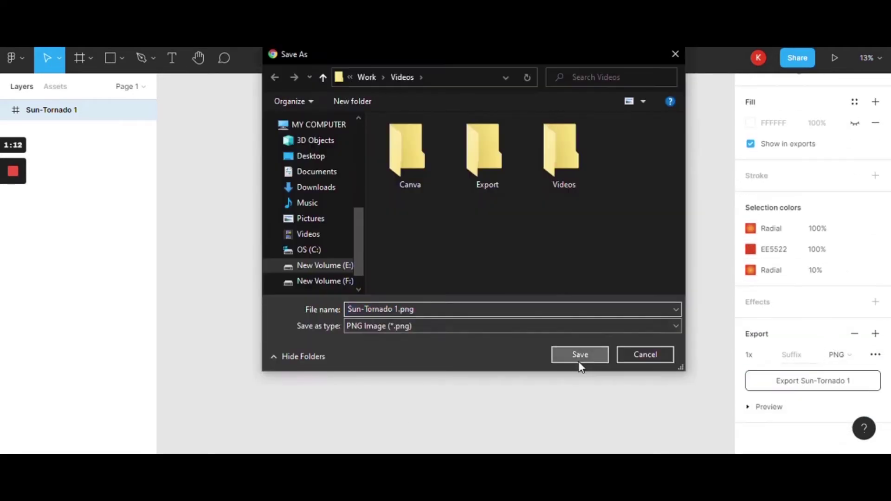
click(580, 355)
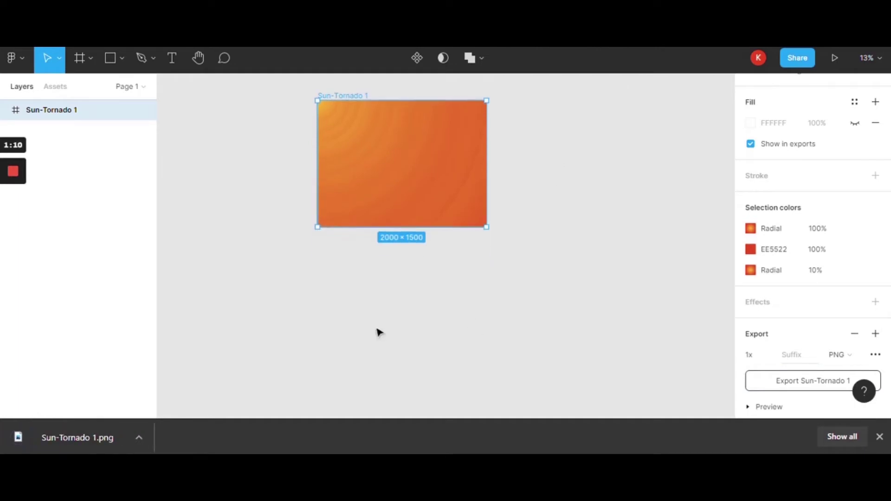
- Place Sun-Tornado 1.png as a 2000 × 1500 image directly below the original frame
drag(85, 441, 492, 297)
click(880, 436)
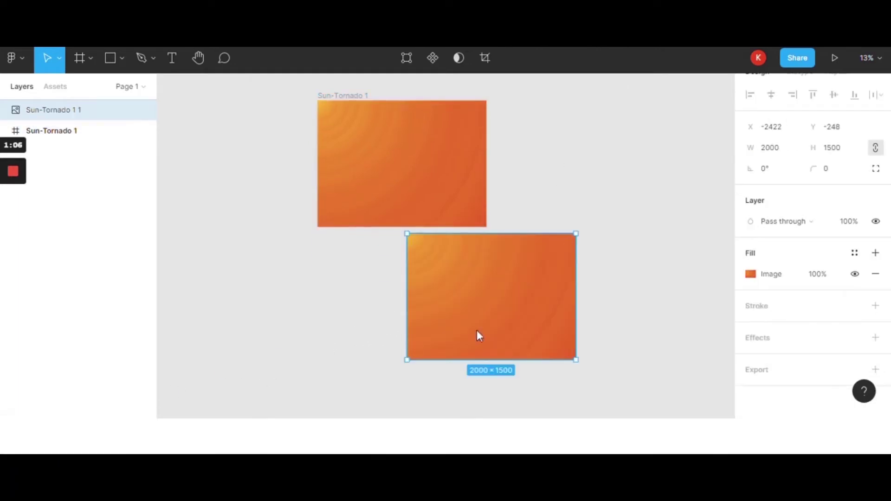
drag(488, 308, 399, 335)
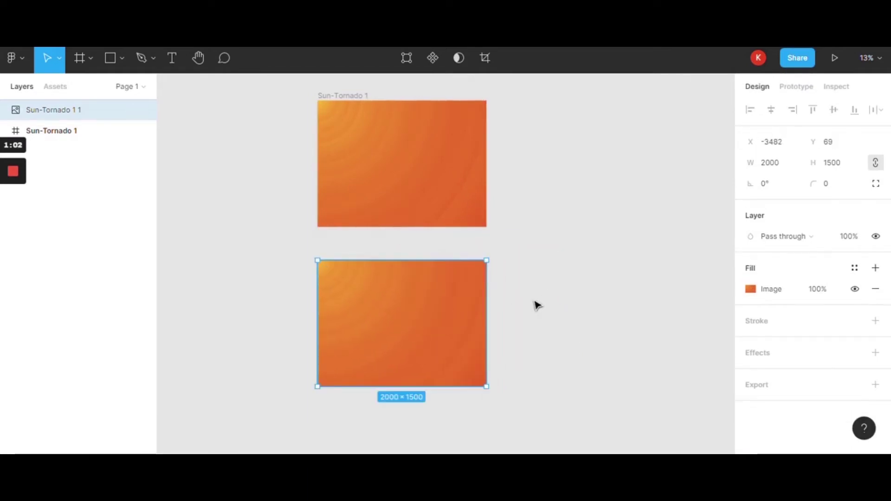
scroll(536, 304, right, 4)
scroll(518, 301, left, 2)
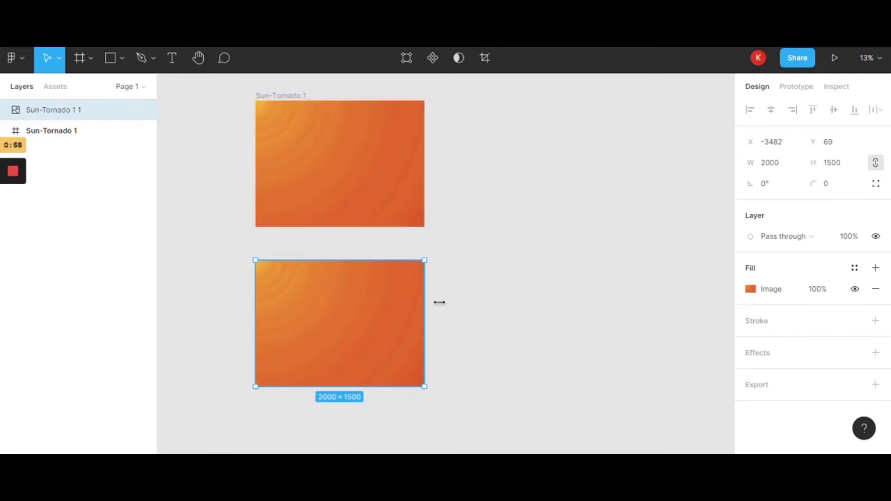
click(444, 303)
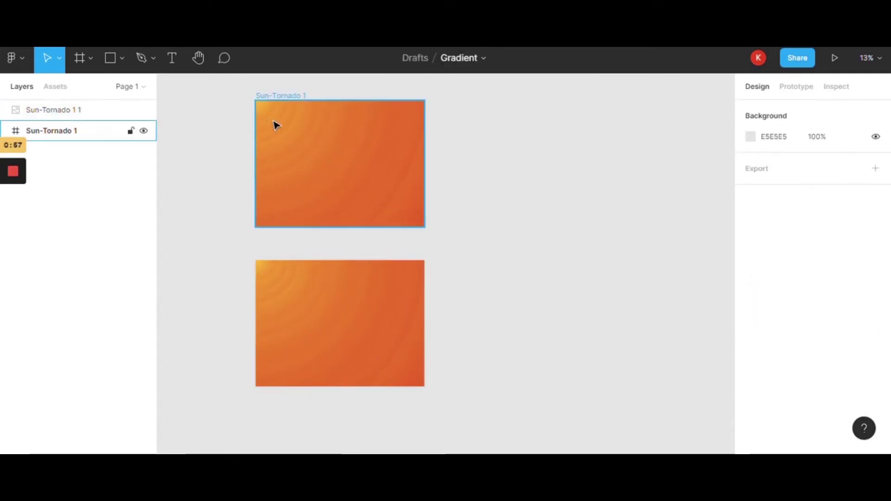
click(319, 320)
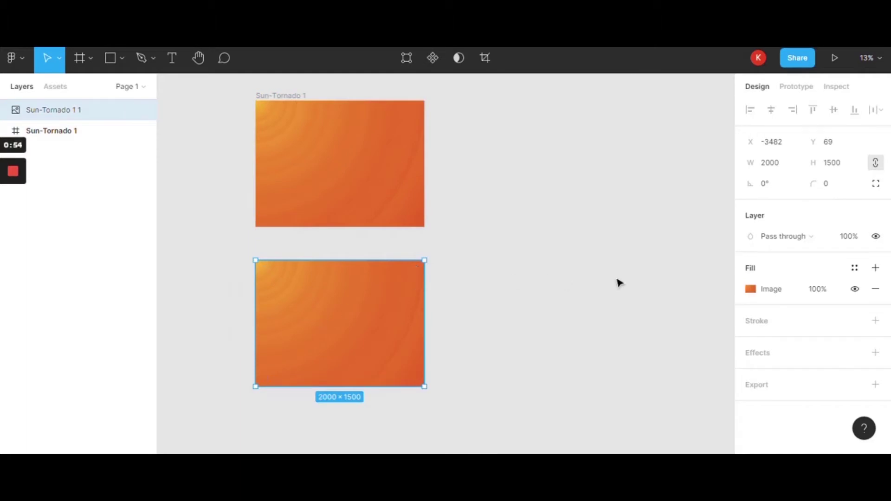
click(829, 168)
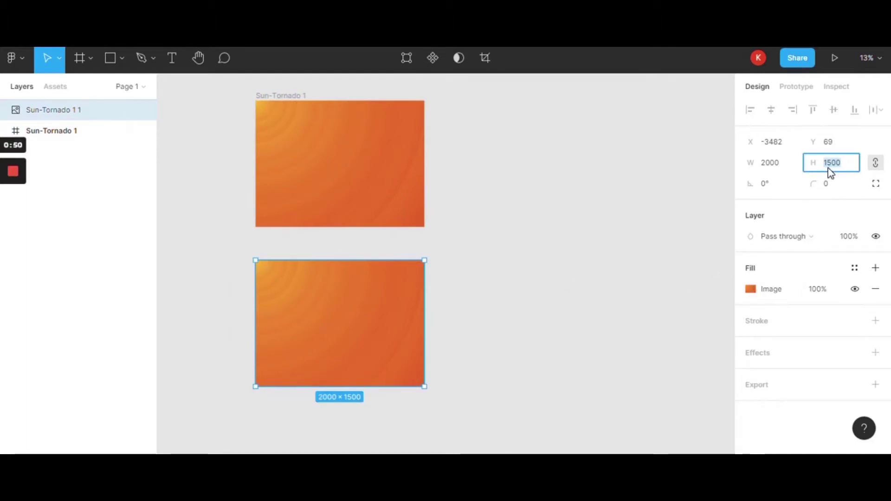
click(751, 290)
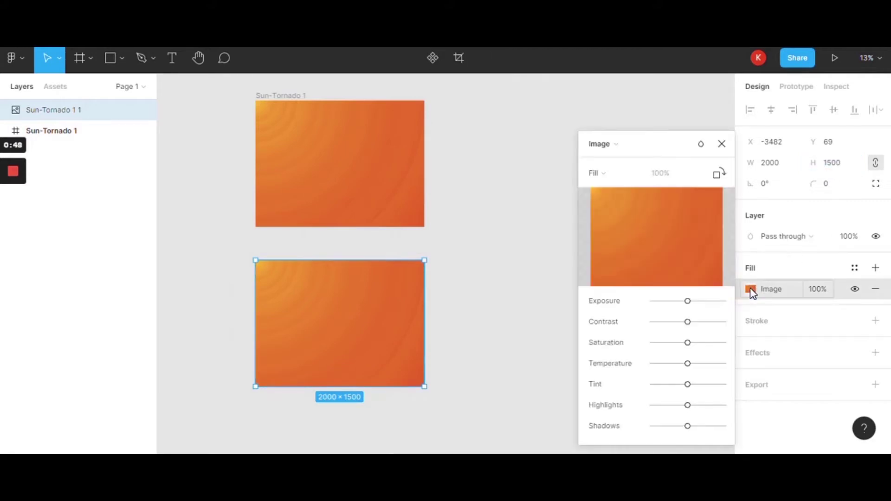
- Switch the image fill to Crop and trim Sun-Tornado 1 1 to a thin 2000 × 85 strip
click(606, 179)
click(603, 203)
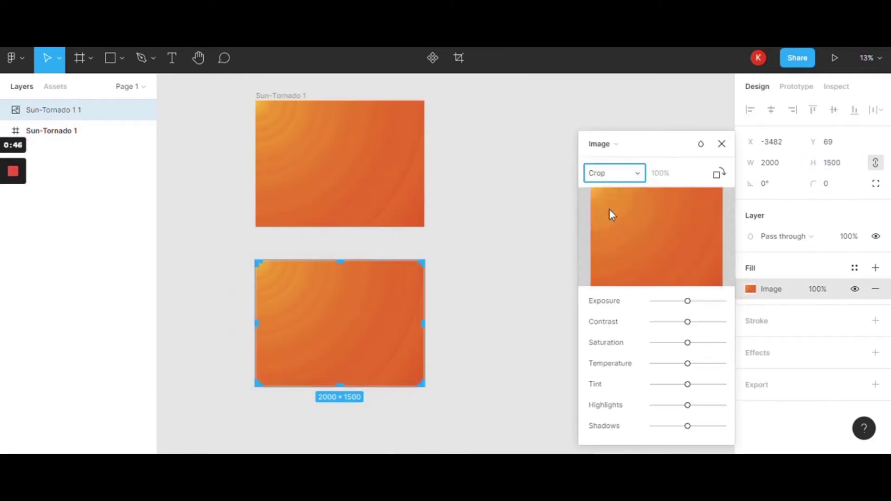
drag(330, 260, 330, 297)
drag(338, 383, 348, 308)
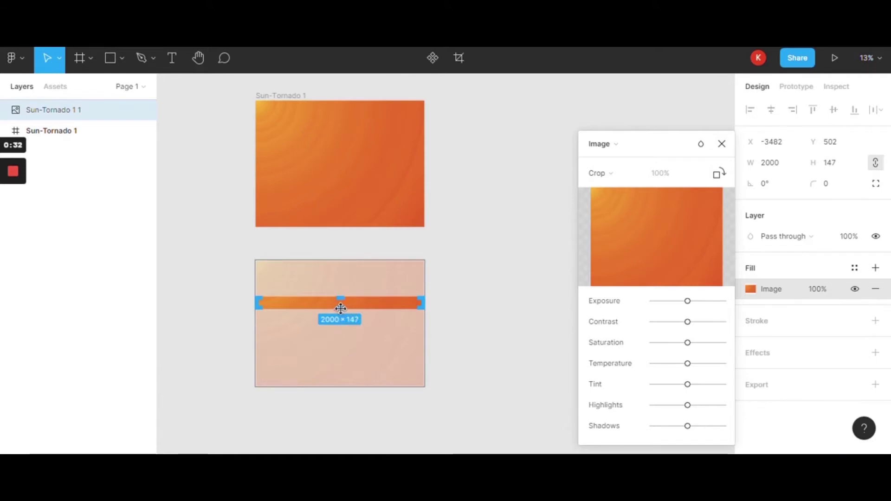
drag(340, 307, 340, 303)
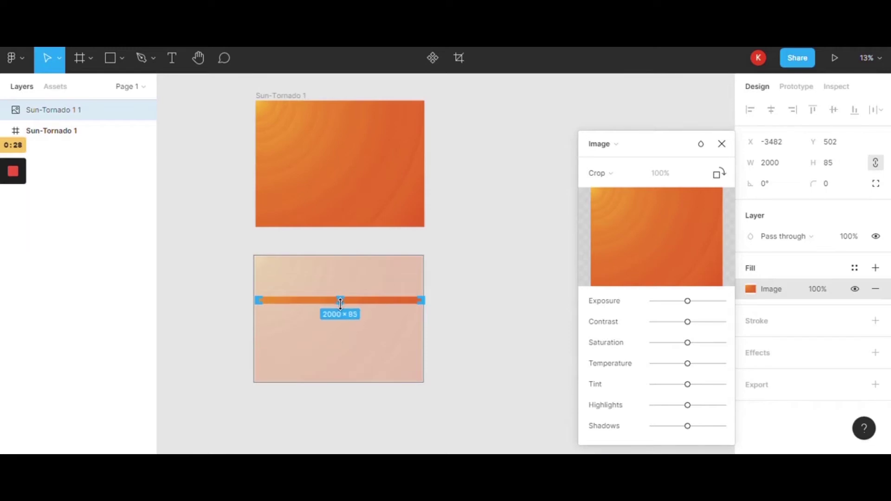
- Select the cropped 2000 × 85 strip, add a 1x PNG export and save Sun-Tornado 1 1.png
click(722, 145)
scroll(341, 307, up, 3)
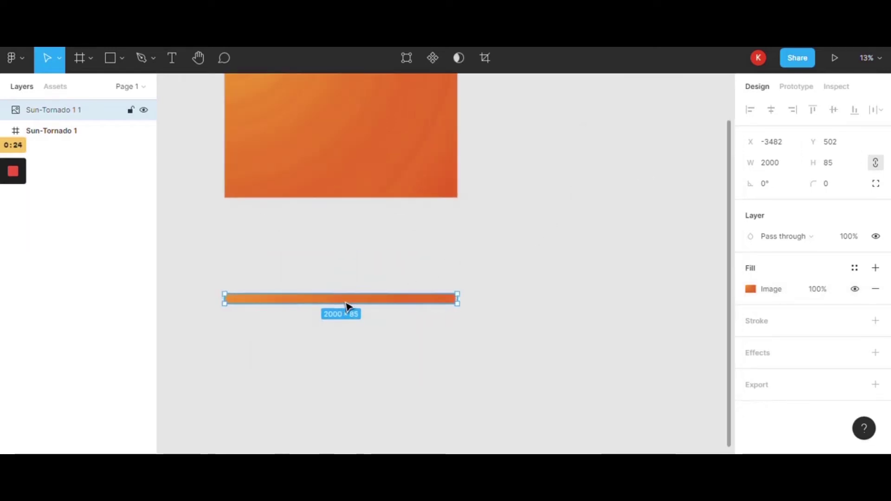
scroll(346, 306, up, 2)
scroll(377, 308, left, 4)
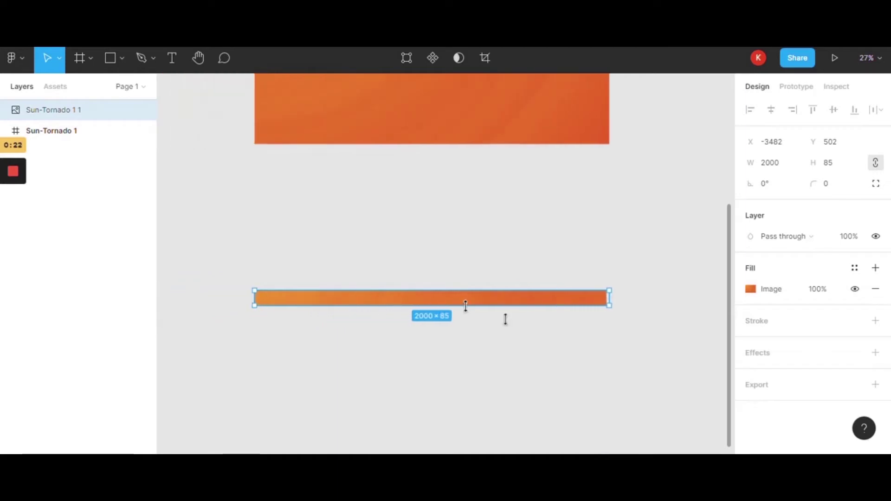
click(463, 366)
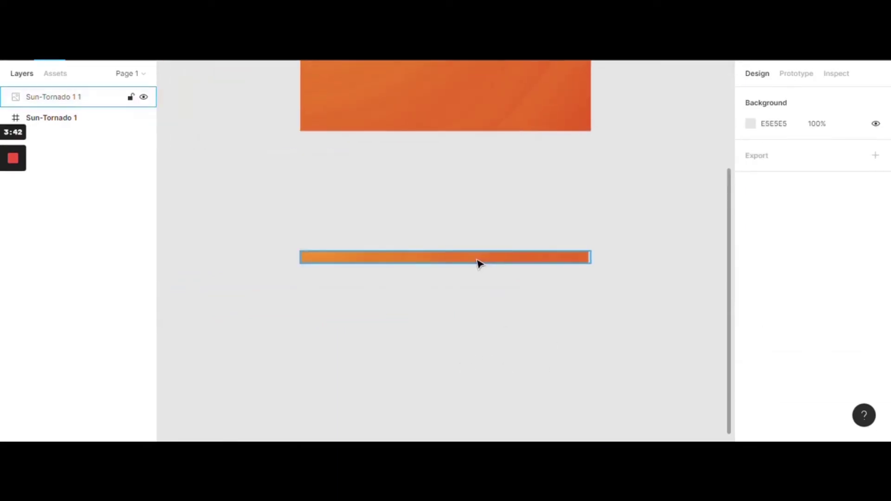
click(473, 263)
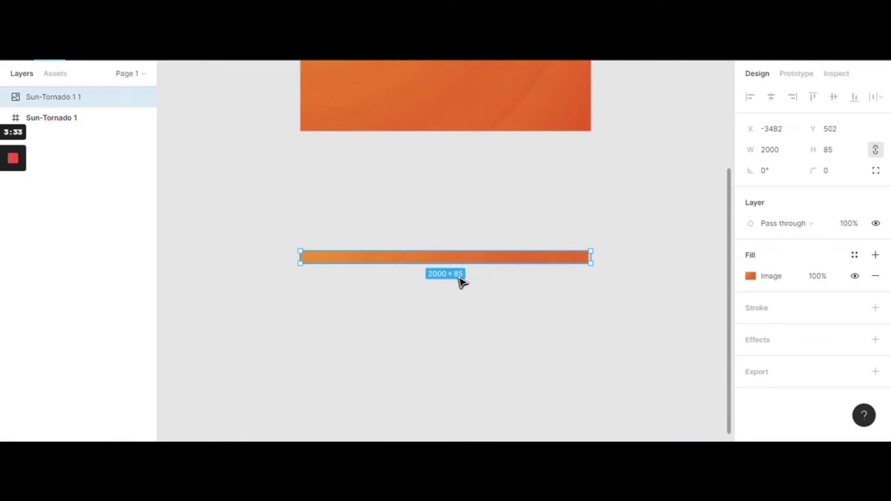
click(561, 272)
click(557, 260)
click(875, 371)
scroll(845, 371, down, 2)
click(807, 367)
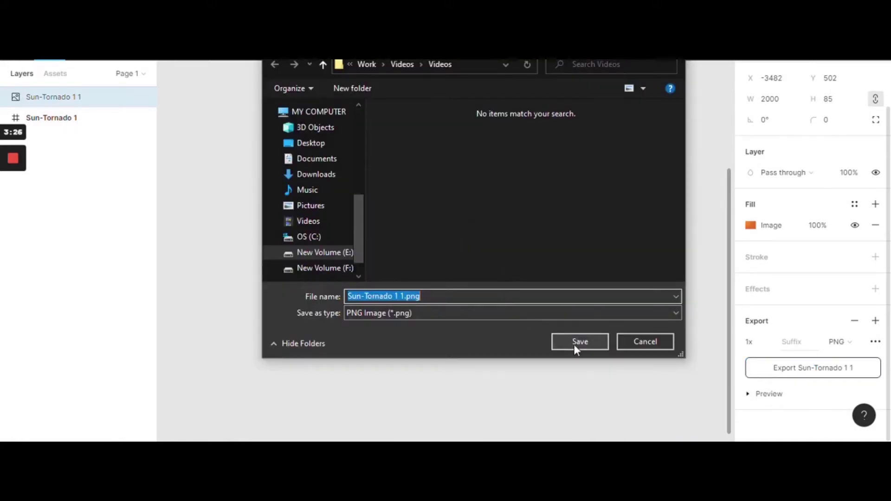
click(575, 344)
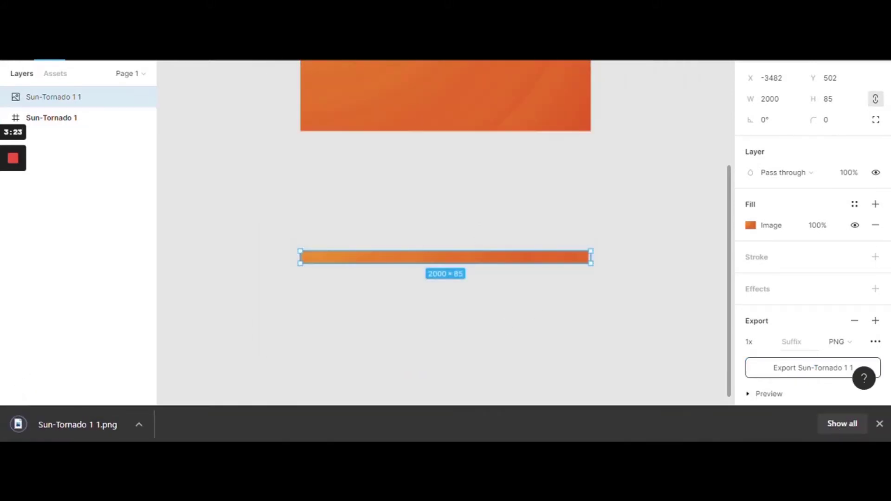
- Drop Sun-Tornado 1 1.png into the Notion page below the left Lorem Ipsum column
key(ctrl+Tab)
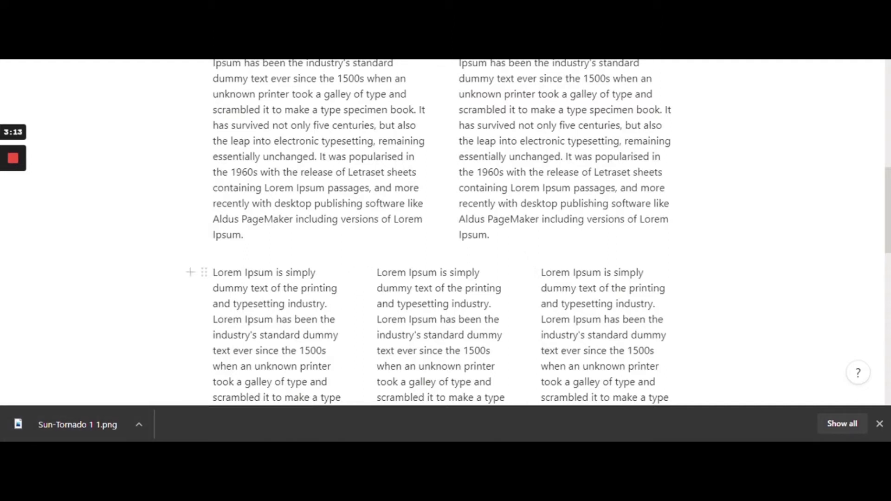
drag(84, 422, 255, 240)
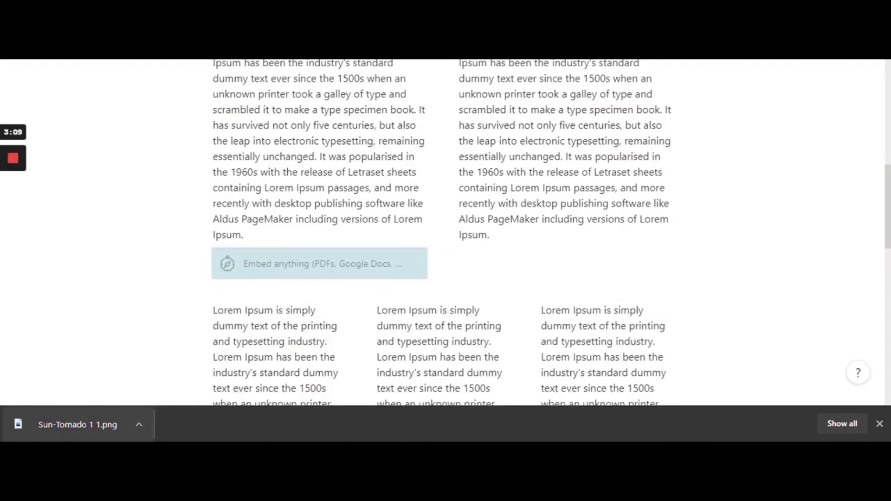
click(879, 424)
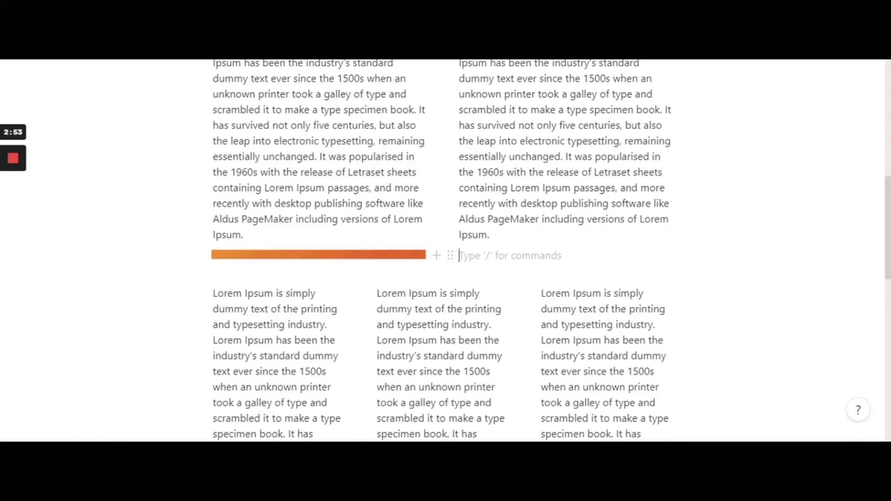
- Insert a Divider block via /div under the right Lorem Ipsum column and remove the extra empty line
text(/)
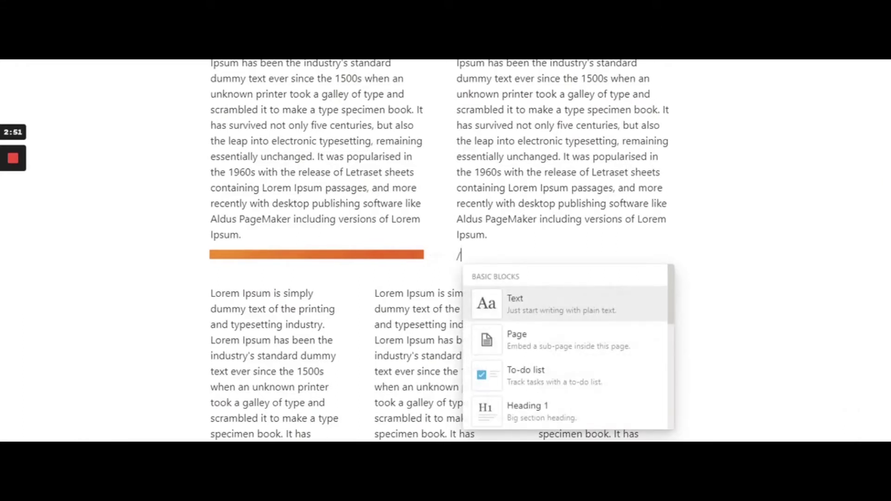
text(div)
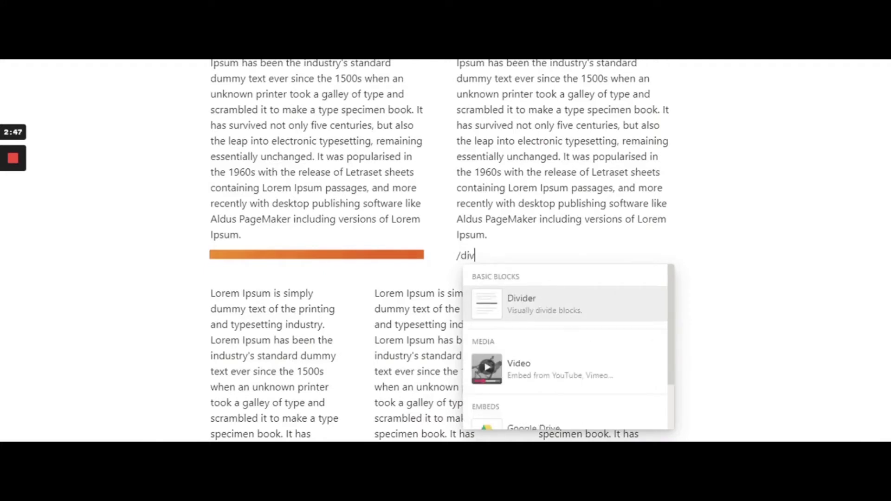
key(BackSpace)
key(BackSpace)
key(BackSpace)
key(BackSpace)
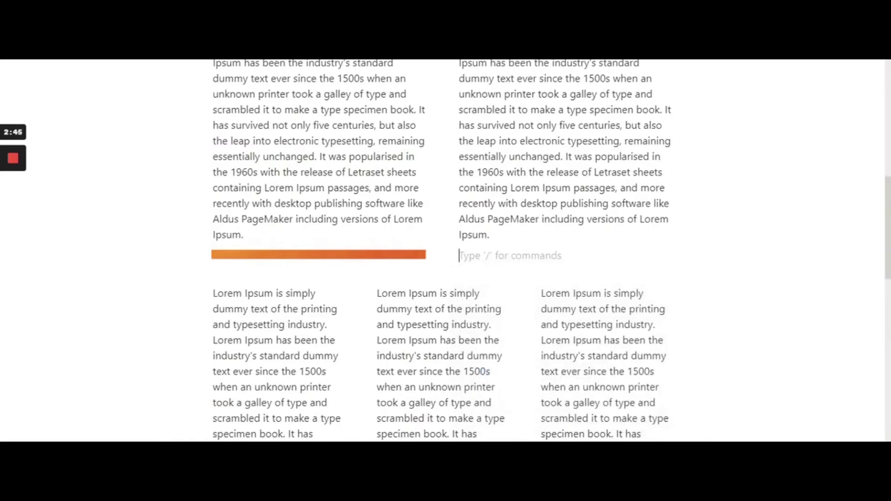
text(/div)
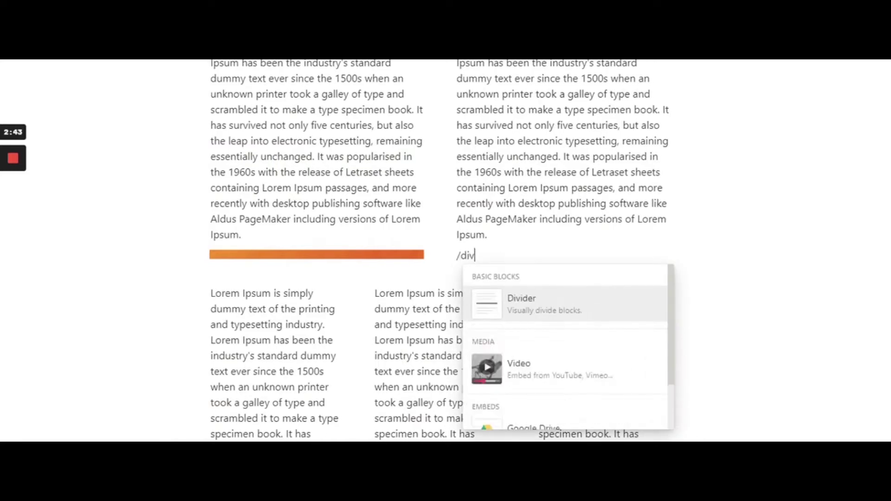
key(Return)
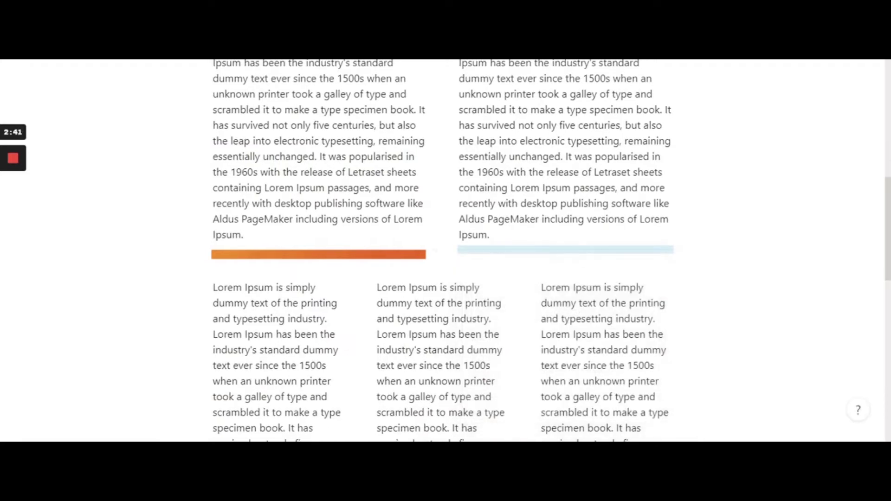
key(Return)
key(BackSpace)
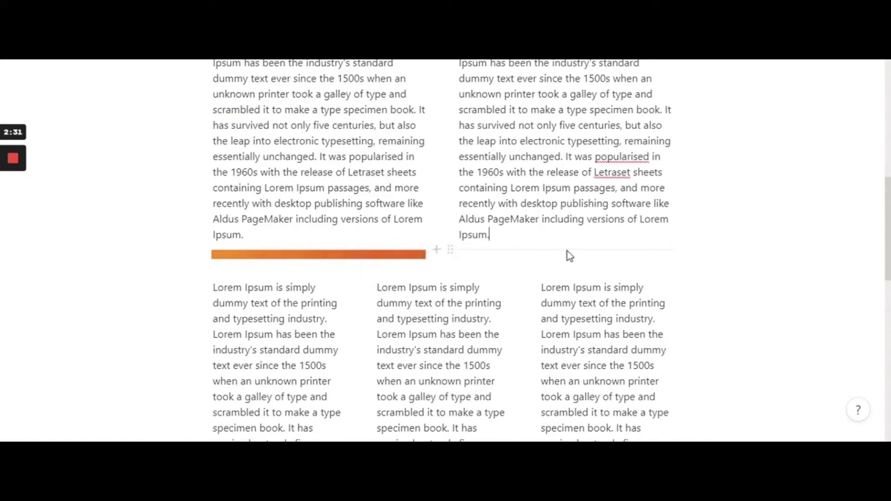
scroll(577, 249, down, 5)
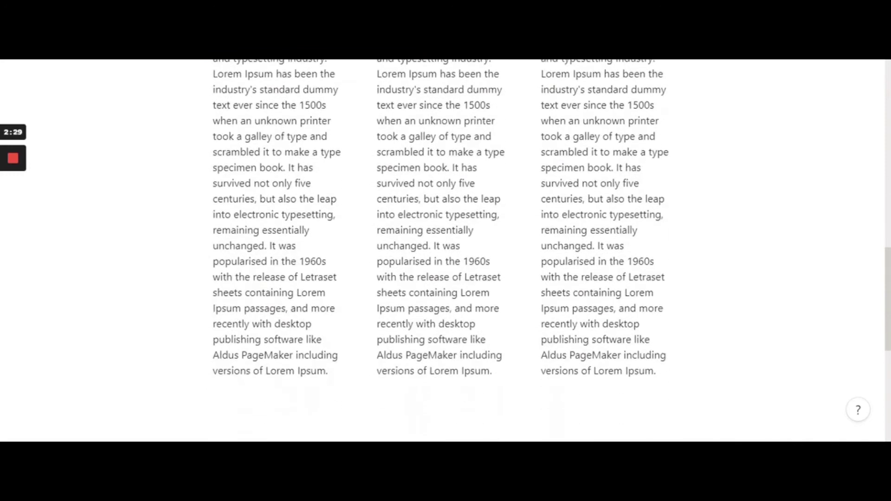
- Scroll through the Sun Tornado pattern page, then return to the Grabient gradient gallery
scroll(446, 250, down, 3)
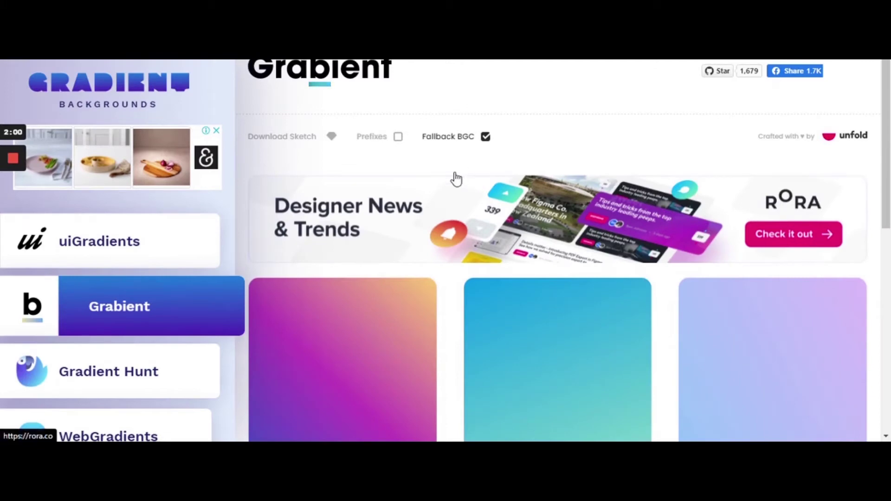
scroll(449, 229, down, 4)
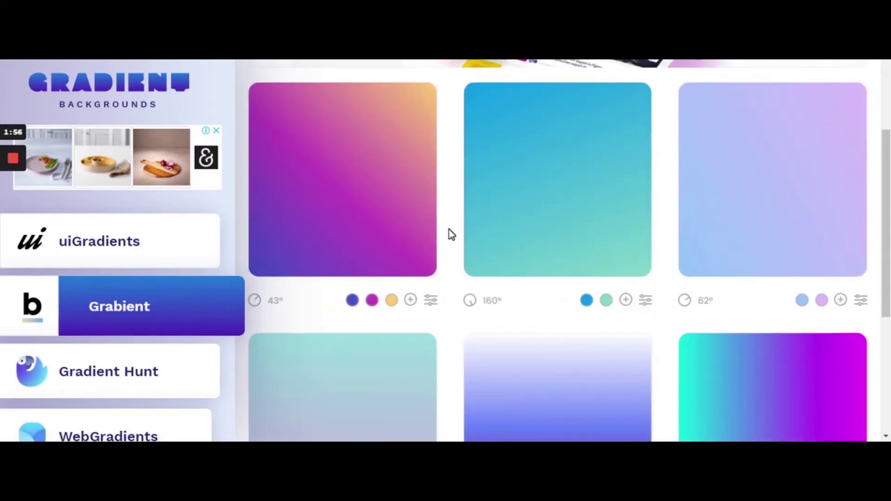
key(ctrl+Tab)
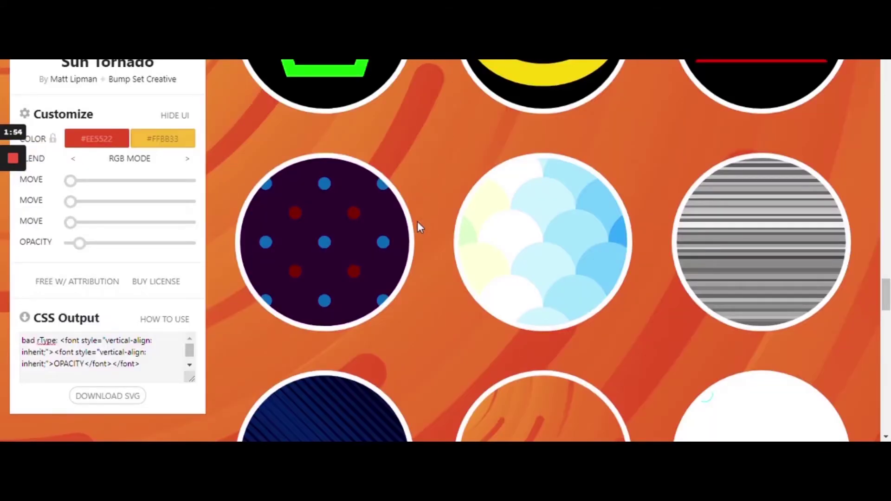
scroll(441, 265, down, 5)
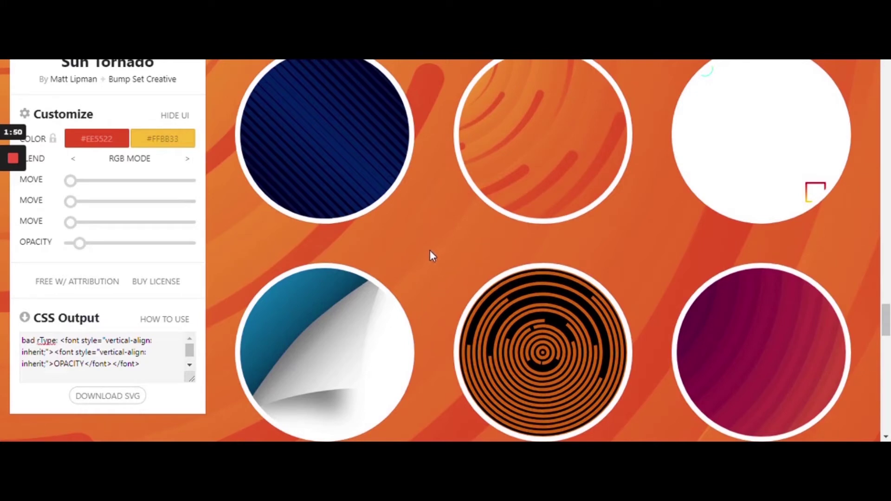
scroll(649, 230, down, 8)
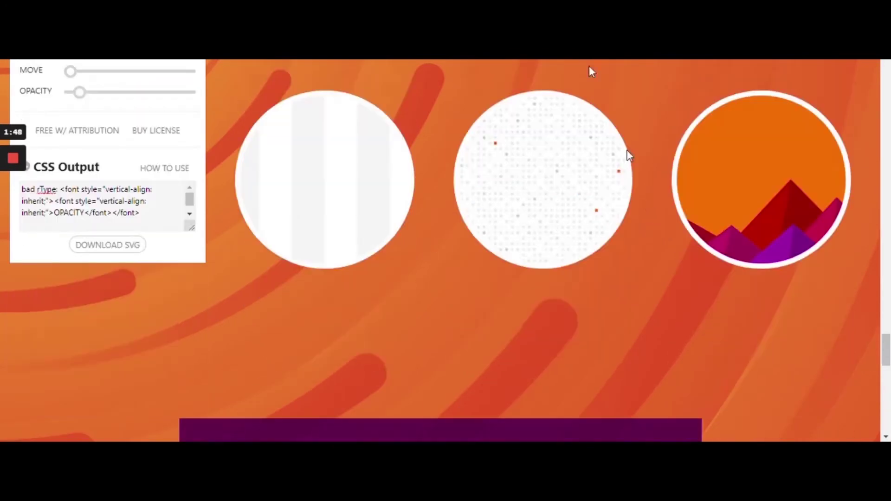
key(ctrl+Tab)
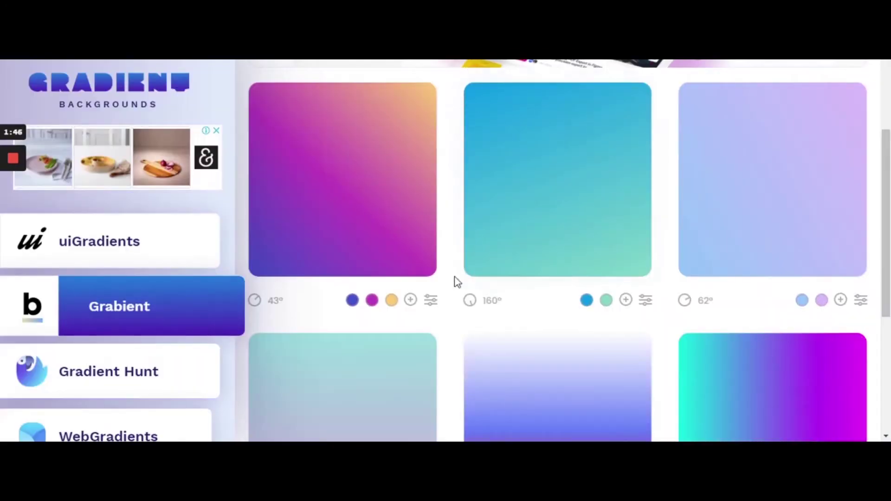
scroll(450, 189, down, 1)
scroll(450, 188, down, 3)
scroll(450, 189, up, 2)
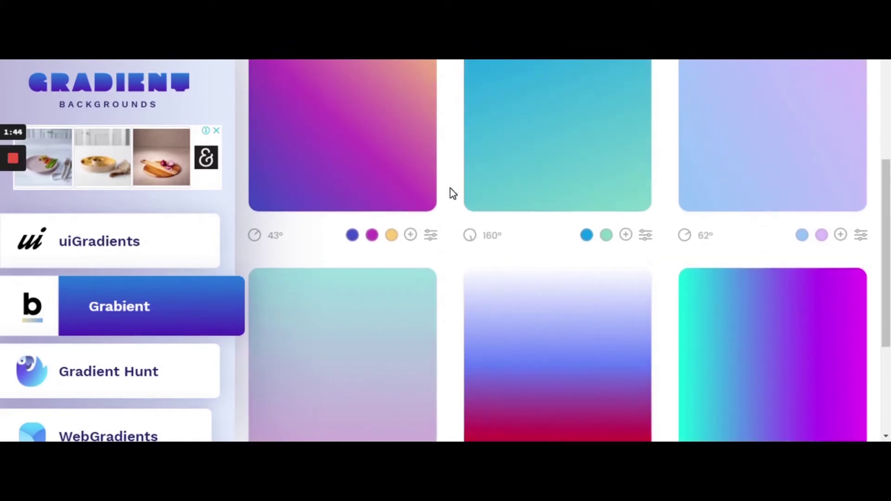
scroll(450, 189, up, 3)
scroll(451, 232, down, 2)
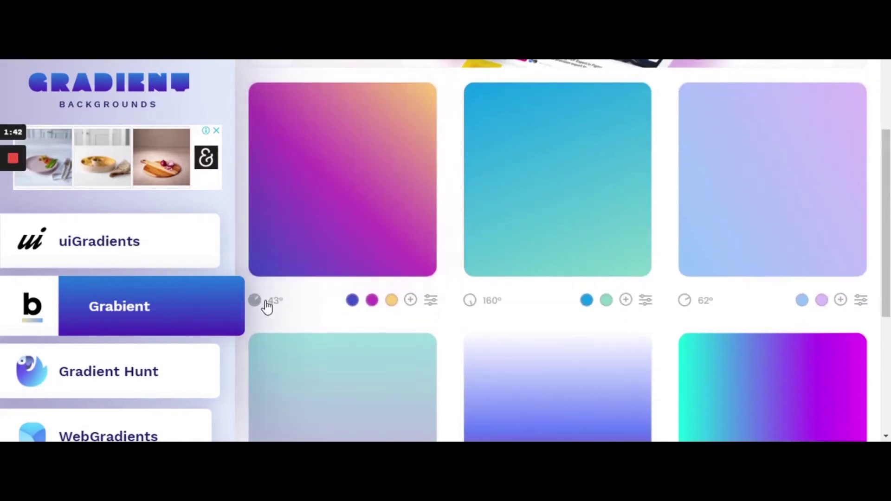
click(275, 302)
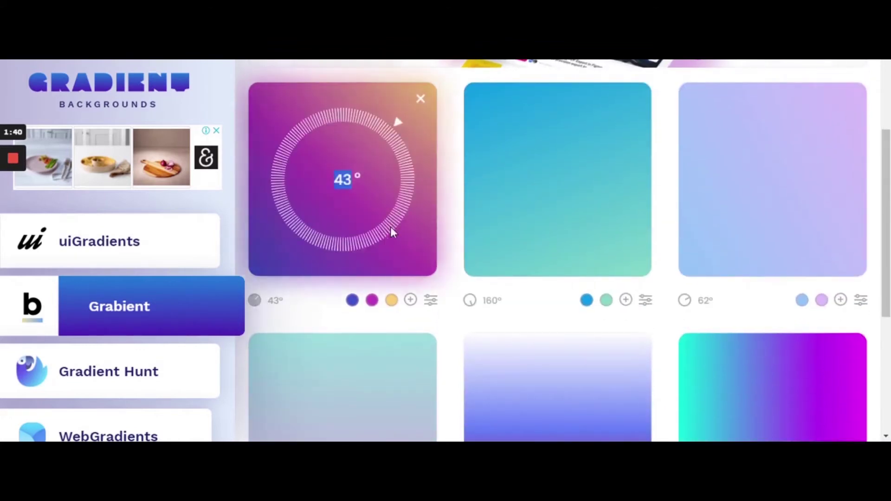
drag(391, 223, 317, 149)
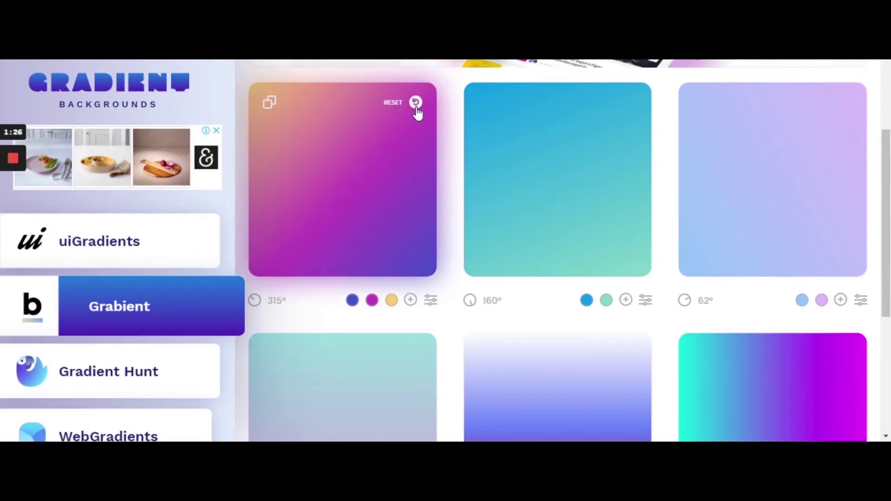
click(416, 103)
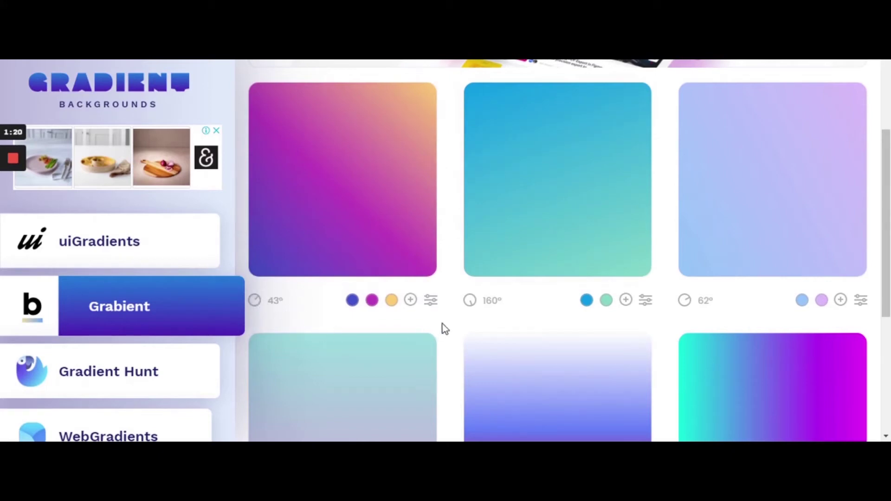
click(411, 301)
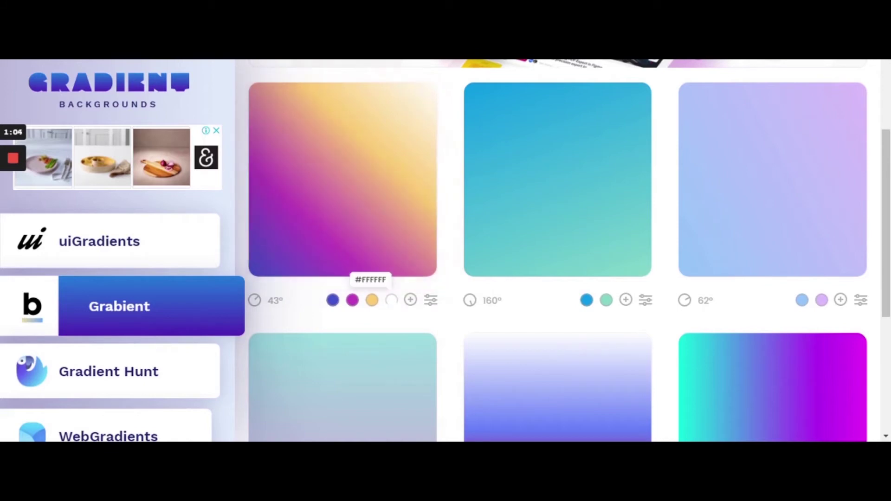
click(392, 301)
click(398, 326)
click(391, 300)
drag(365, 210, 326, 140)
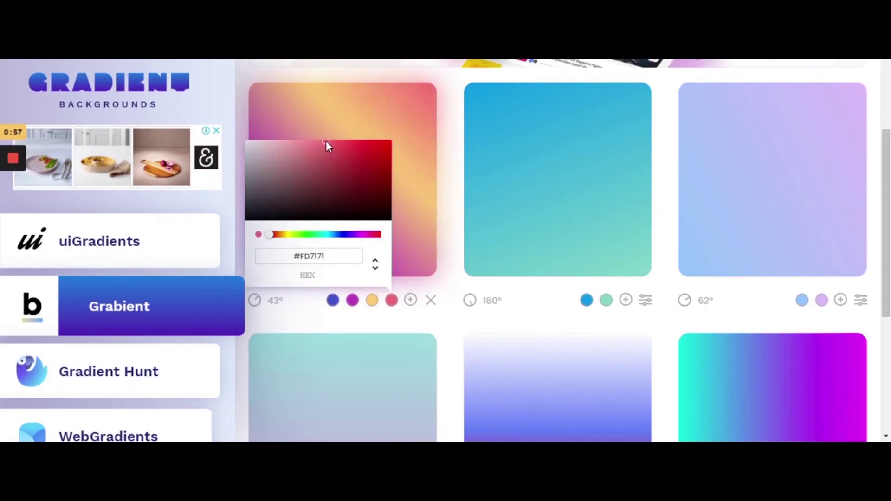
click(462, 232)
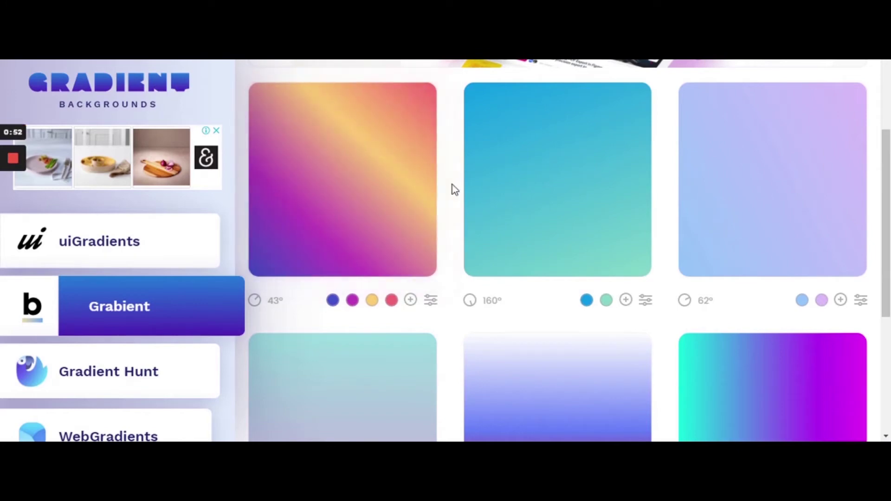
click(391, 301)
click(349, 235)
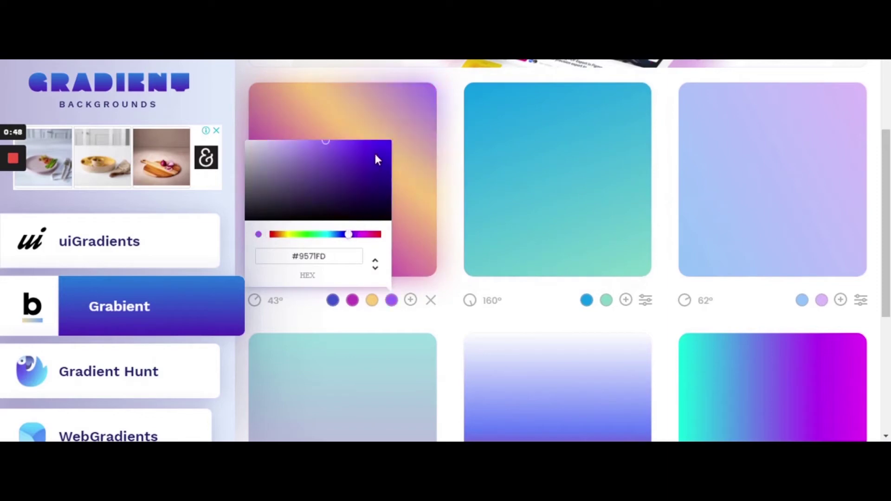
drag(374, 152, 377, 174)
click(365, 236)
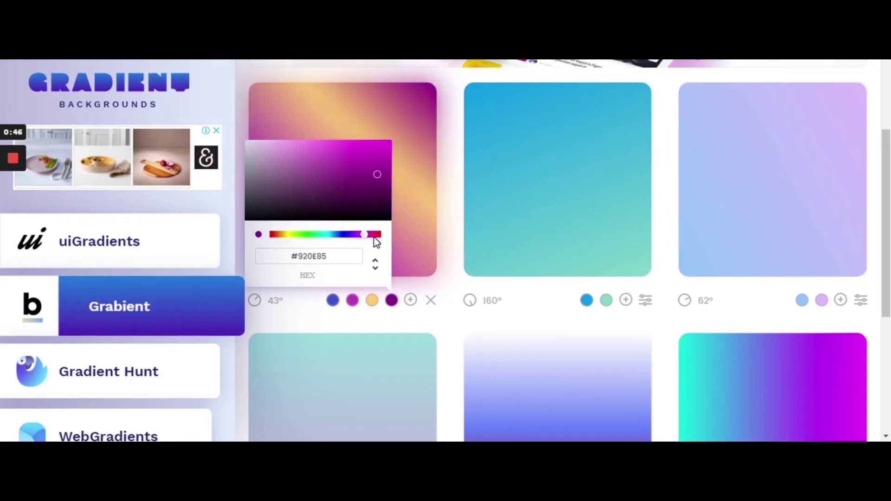
click(374, 235)
click(450, 218)
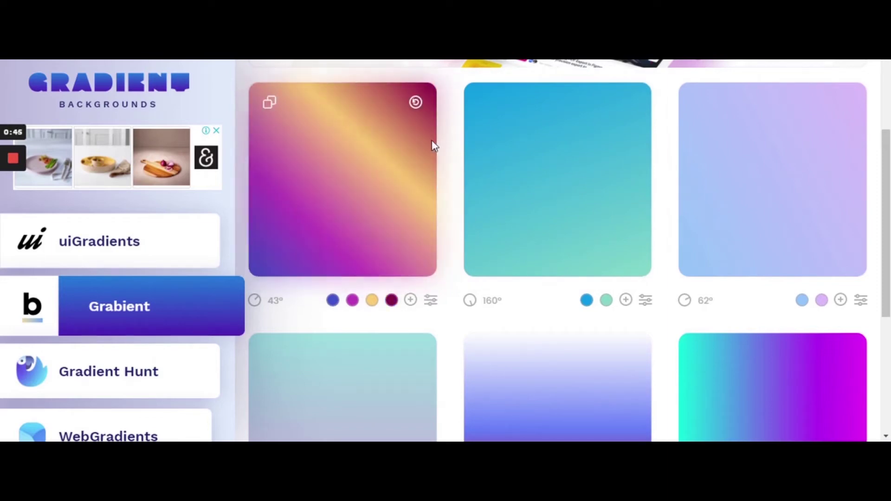
click(416, 103)
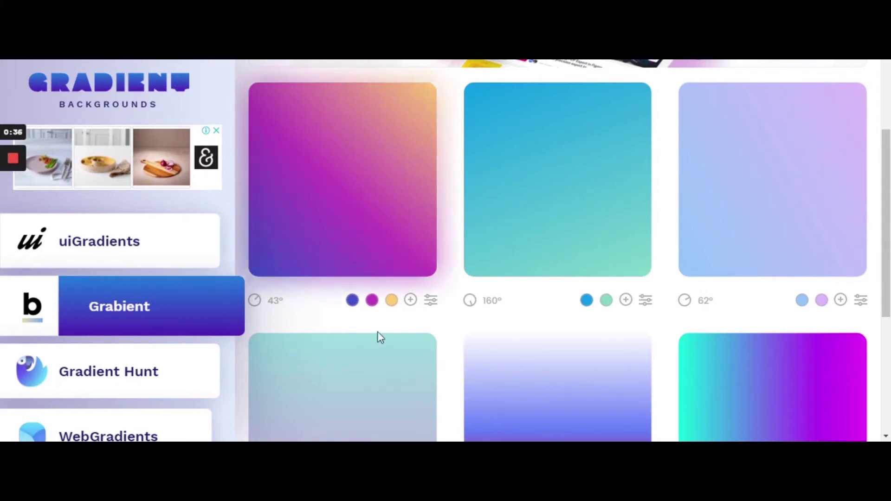
- Browse Grabient's gradient grid and pagination, looking at the teal gradient card
scroll(454, 275, down, 3)
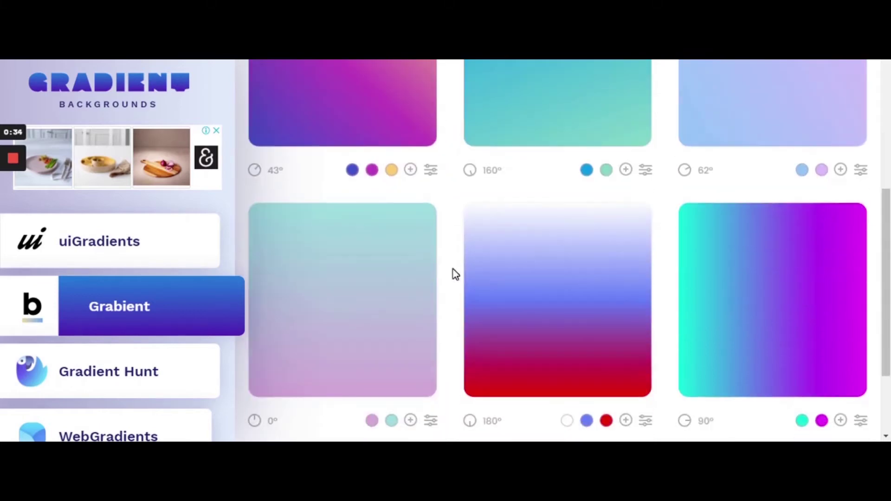
scroll(455, 273, up, 1)
scroll(455, 274, up, 1)
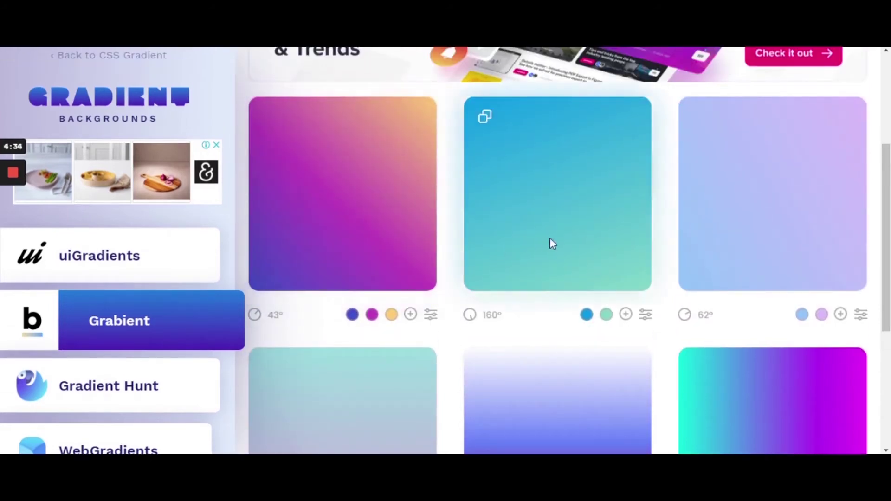
scroll(450, 252, down, 4)
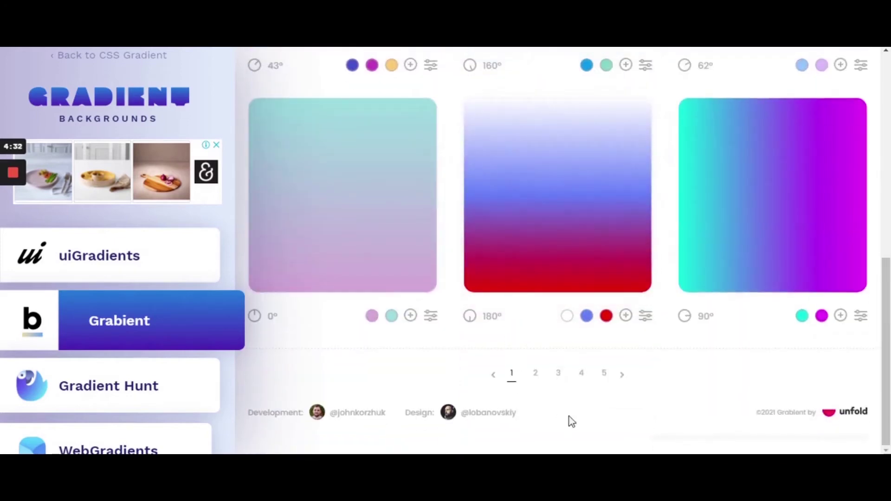
scroll(562, 373, up, 4)
scroll(458, 227, up, 1)
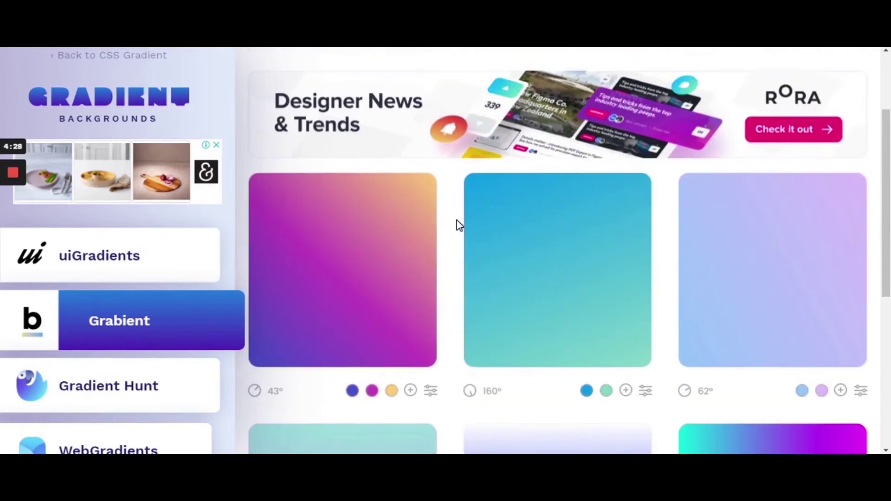
scroll(459, 227, down, 2)
scroll(464, 246, up, 2)
mouse_move(561, 352)
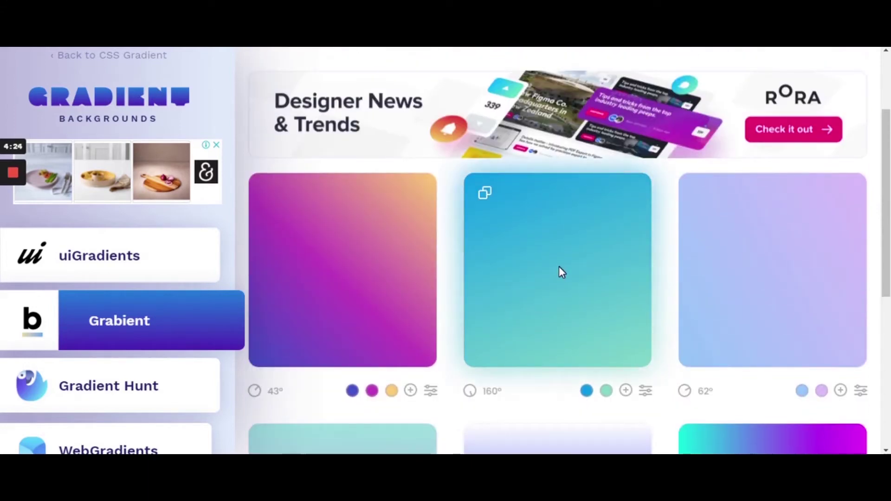
scroll(562, 311, up, 3)
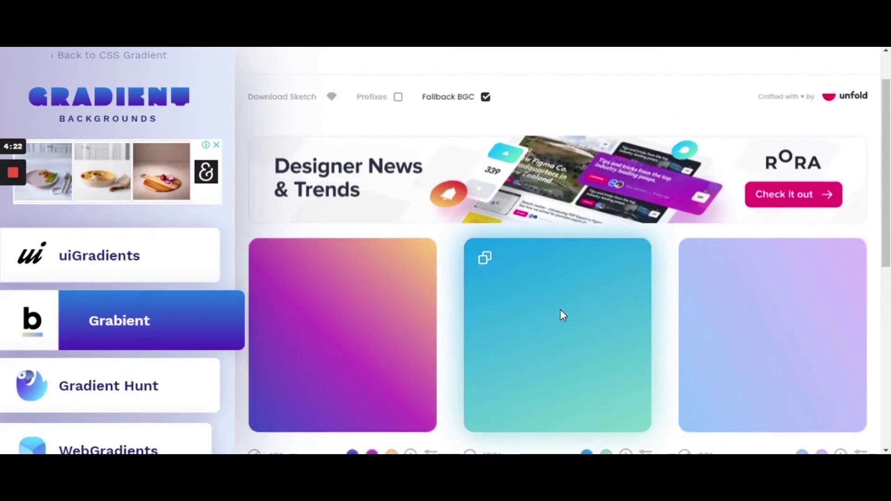
scroll(563, 315, down, 2)
scroll(561, 314, down, 2)
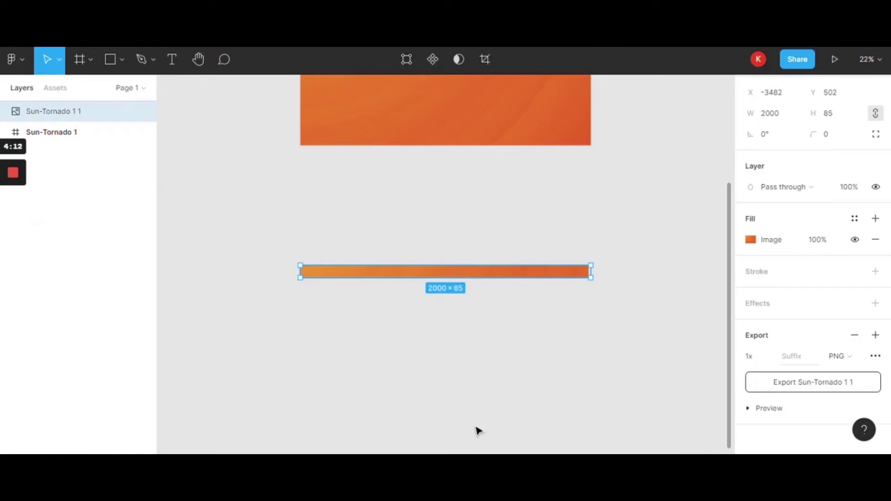
- Draw a grey Rectangle 1 of about 1676×808 on the Figma canvas and position it
scroll(487, 394, down, 3)
scroll(493, 338, down, 3)
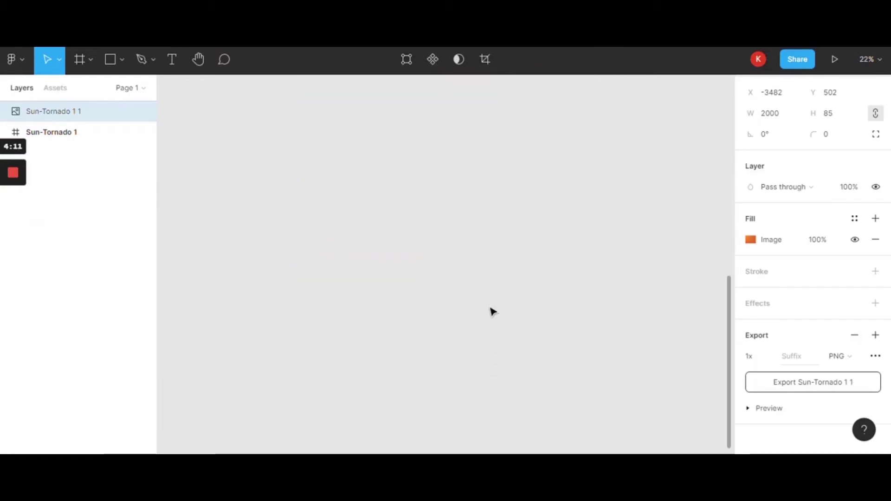
click(122, 60)
click(116, 89)
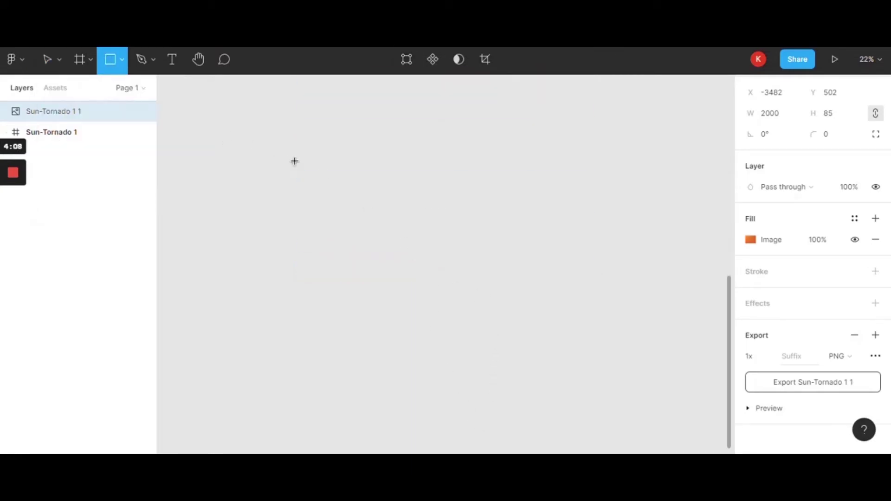
mouse_move(291, 159)
mouse_down()
mouse_move(495, 261)
mouse_move(504, 291)
mouse_move(530, 263)
mouse_move(536, 277)
mouse_up()
drag(476, 235, 510, 259)
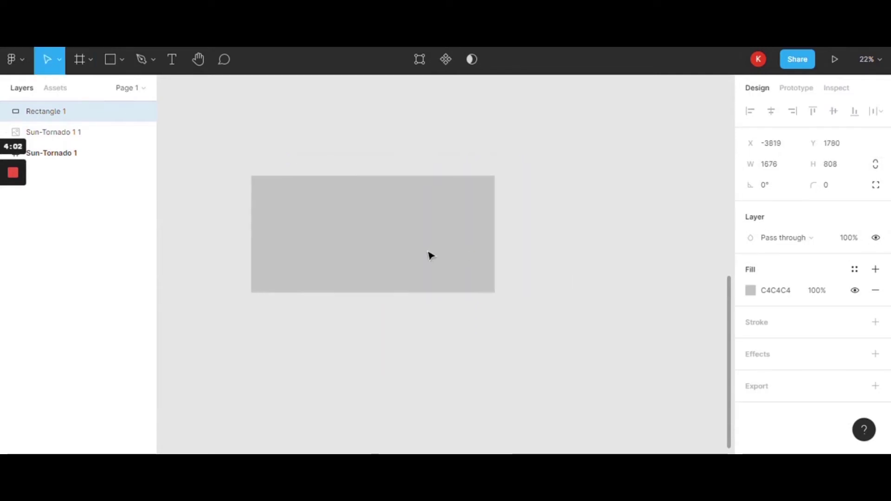
drag(431, 255, 424, 258)
click(582, 278)
- Select the teal 160° gradient's blue stop hex value 0093E9 in Grabient's colour editor
key(ctrl+Tab)
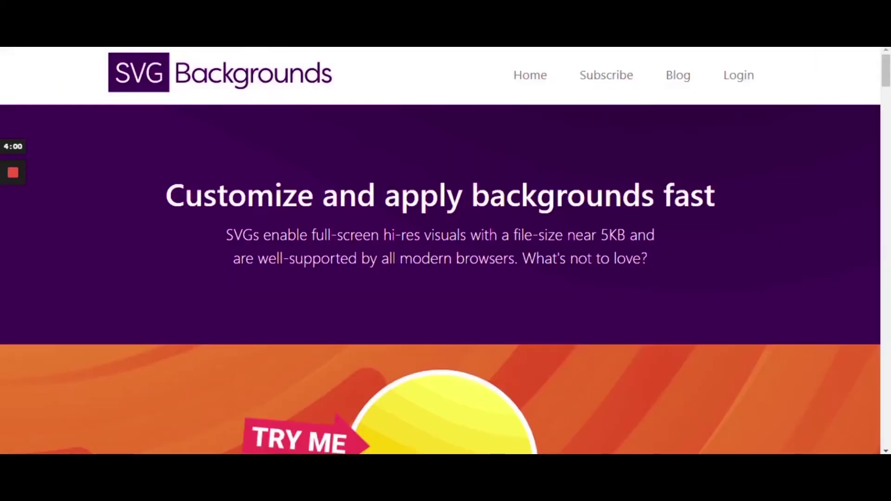
key(ctrl+Tab)
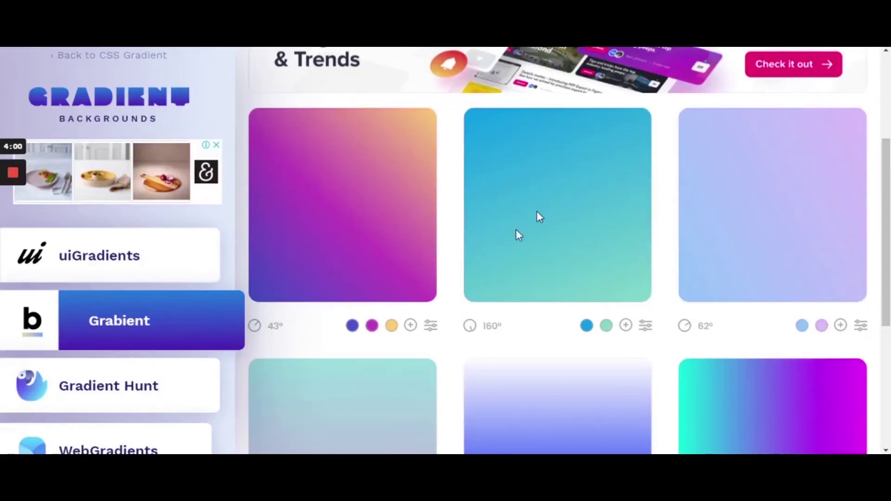
click(586, 325)
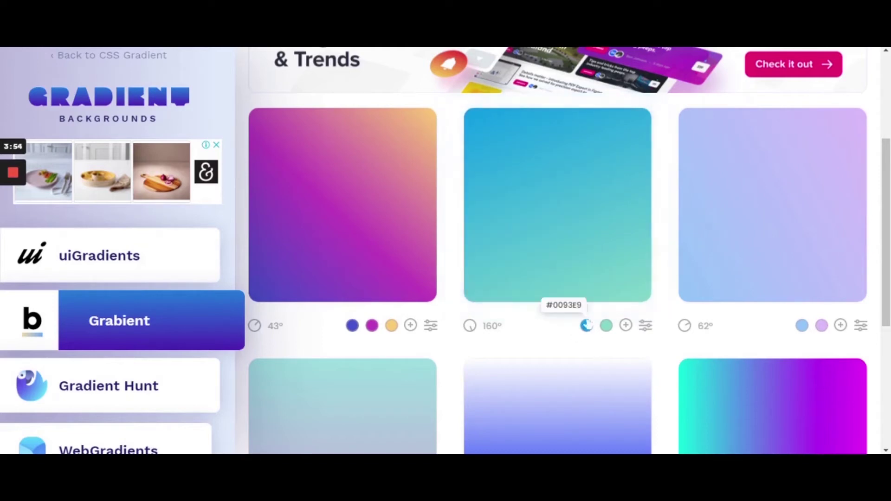
click(586, 325)
double_click(507, 282)
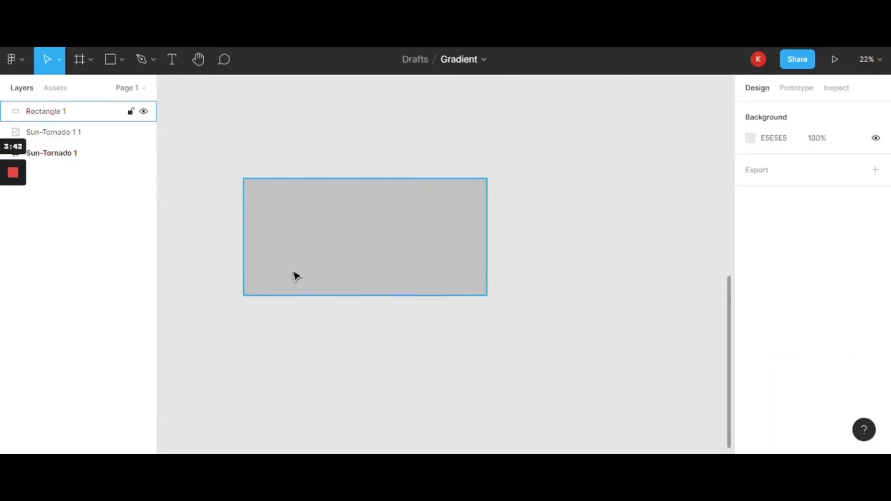
- Change Rectangle 1's fill to a linear gradient with its first stop set to 0093E9
click(294, 277)
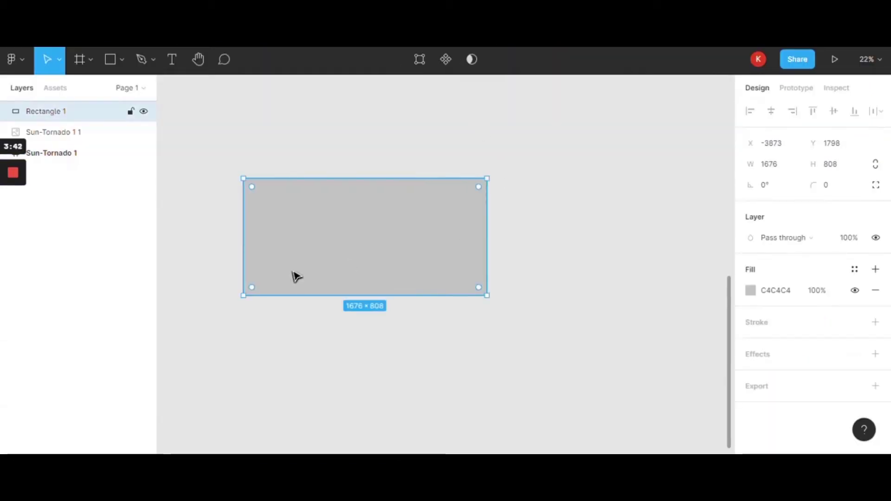
click(752, 293)
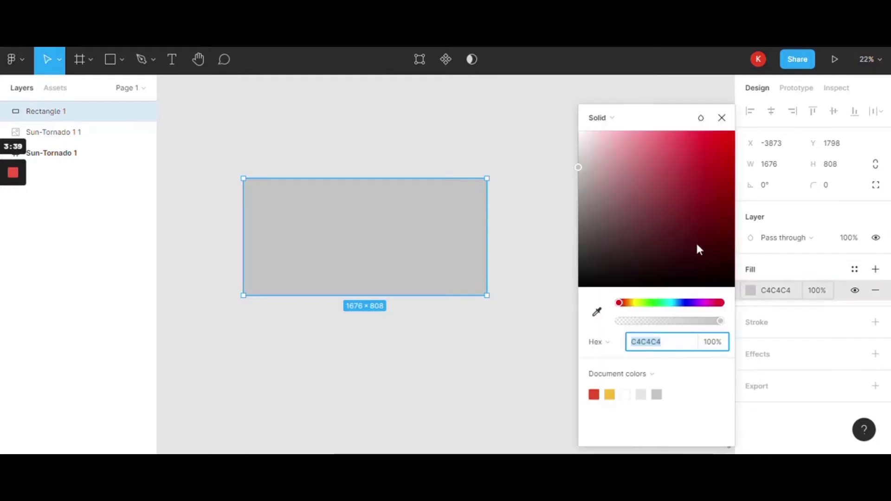
click(613, 119)
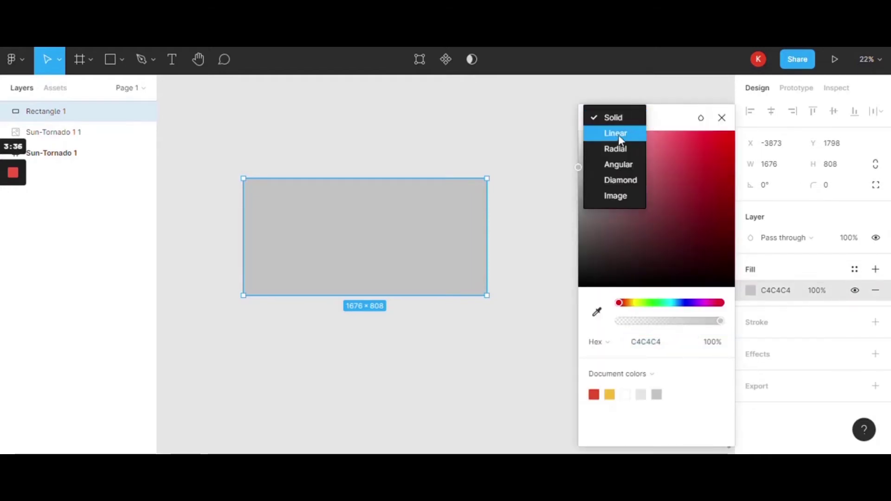
click(622, 136)
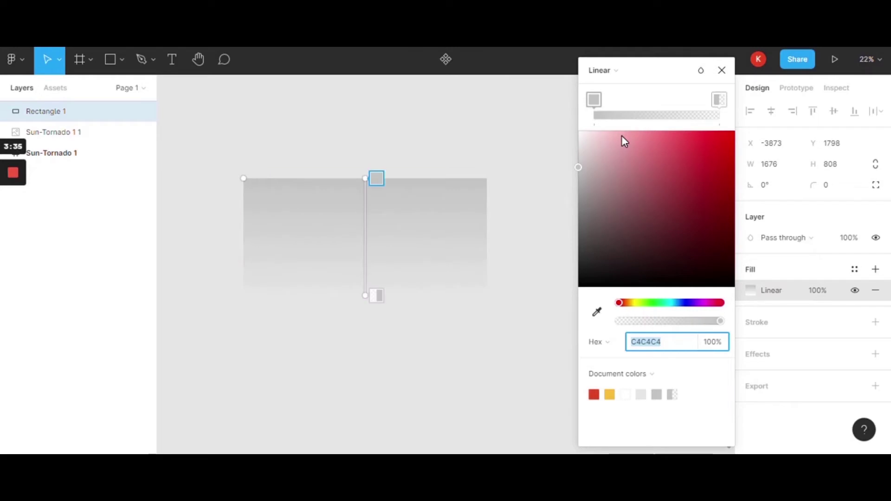
click(594, 102)
click(639, 347)
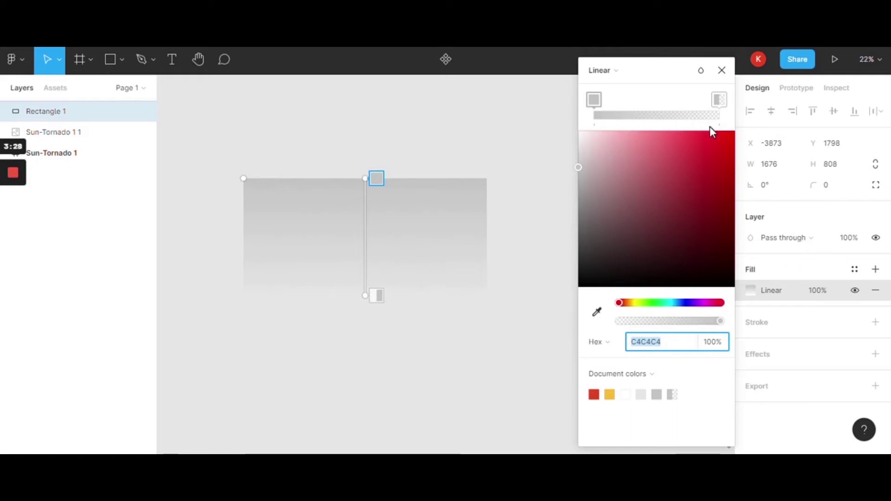
key(ctrl+v)
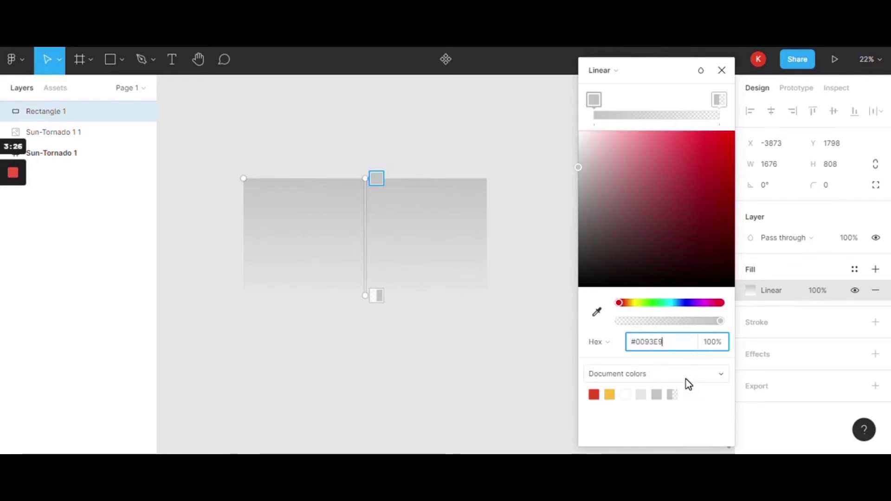
key(Return)
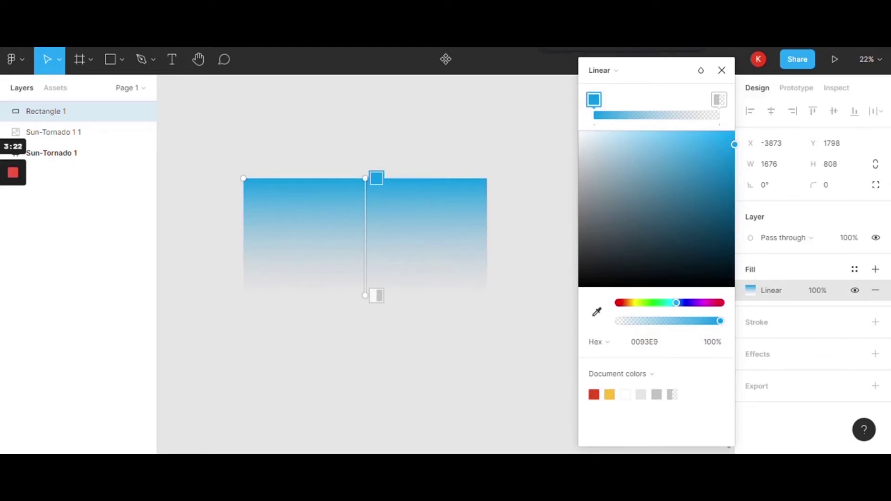
key(alt+Tab)
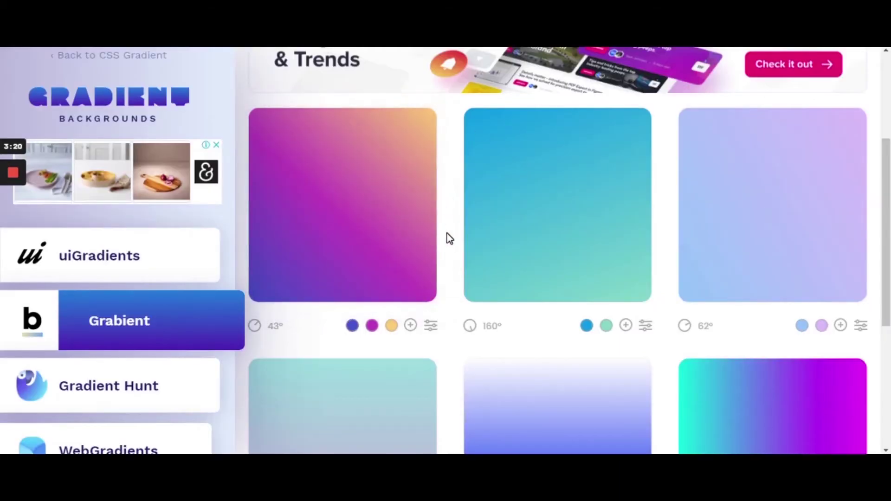
- Copy the Grabient gradient's mint stop hex code 80D0C7
click(606, 327)
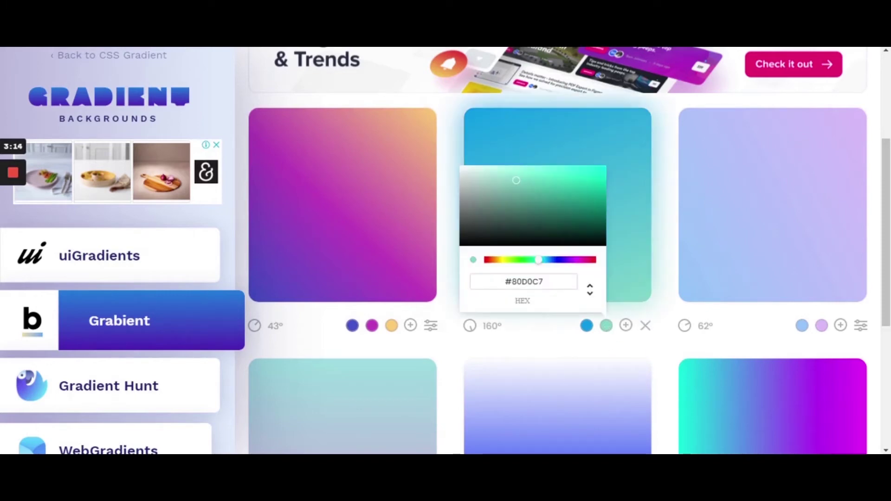
double_click(528, 282)
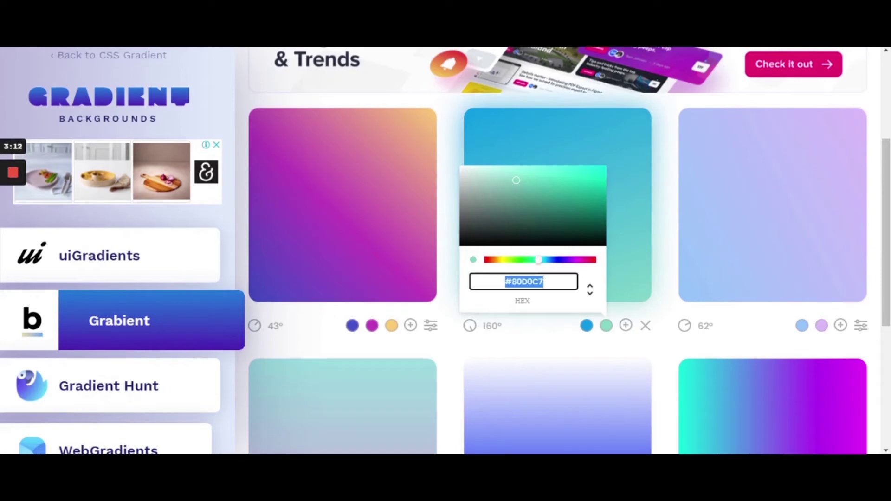
key(alt+Tab)
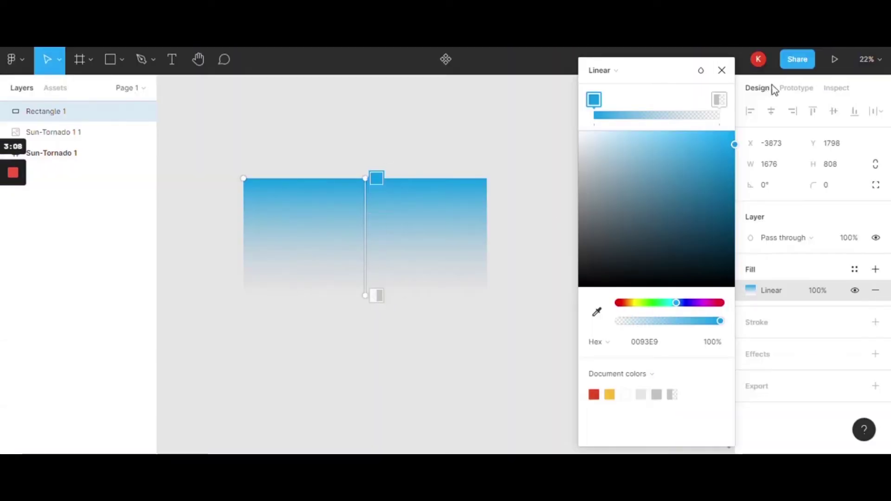
- Set Rectangle 1's second gradient stop to 80D0C7 at 100% opacity
click(720, 102)
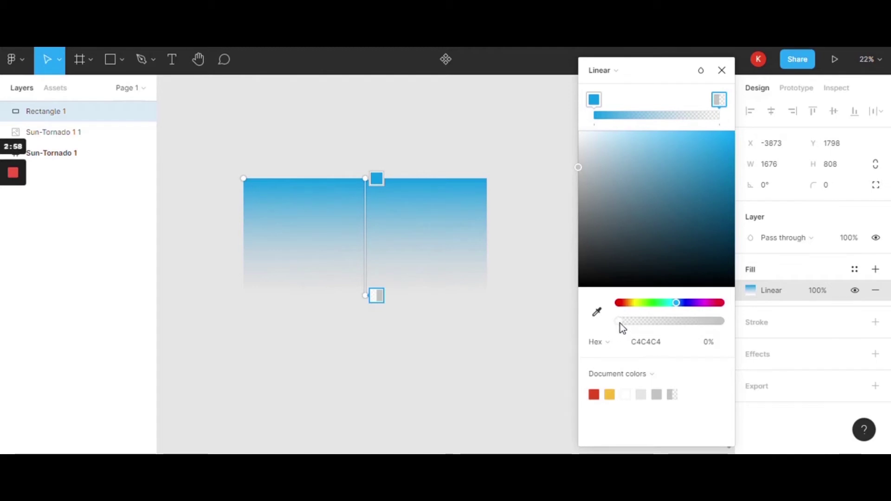
click(646, 342)
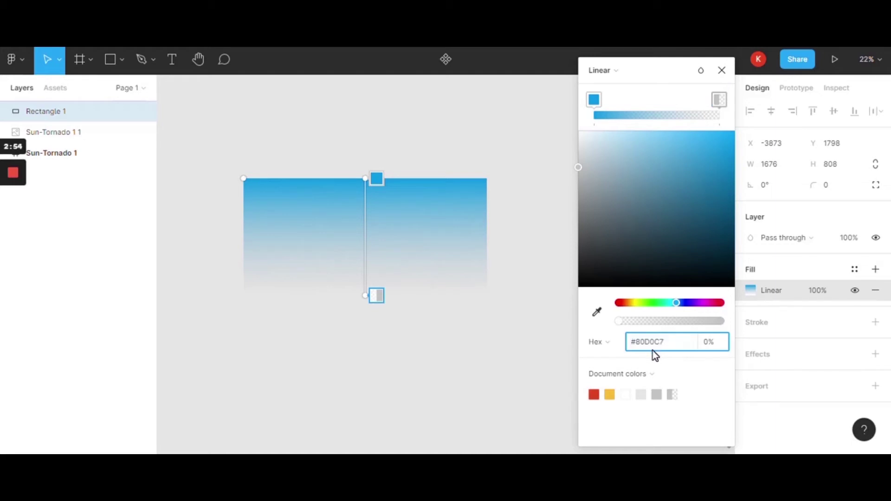
key(Return)
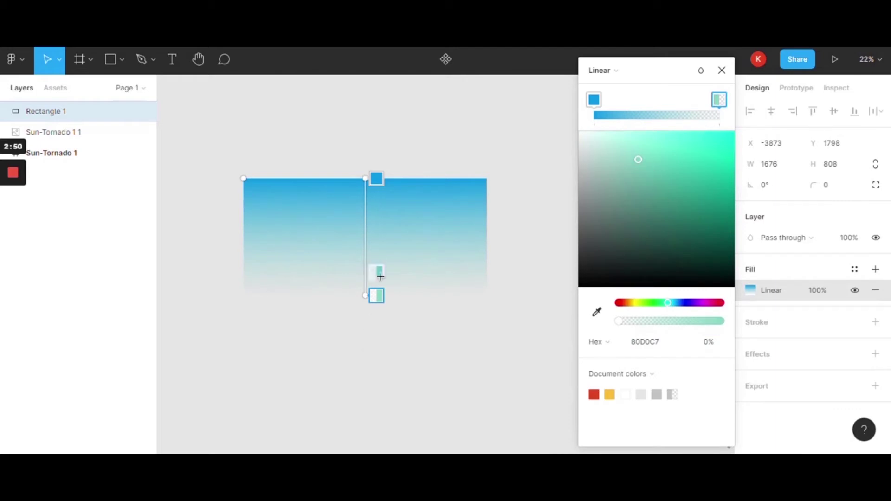
key(alt+Tab)
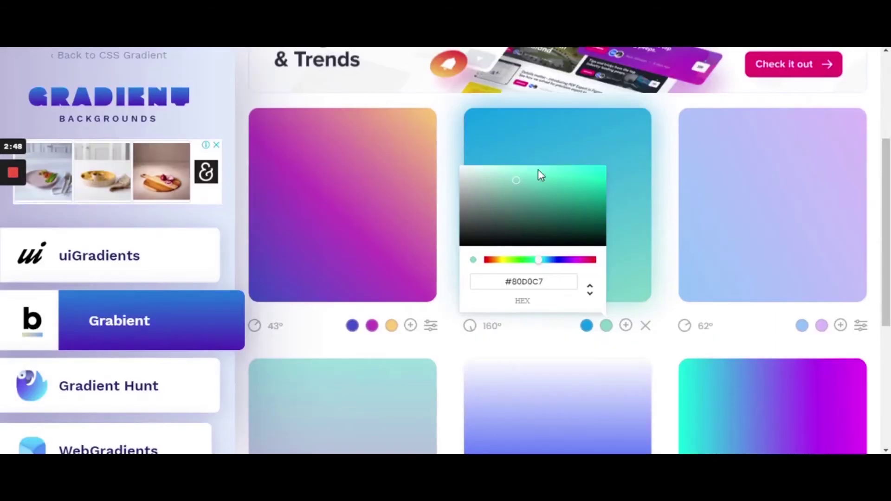
click(467, 134)
key(alt+Tab)
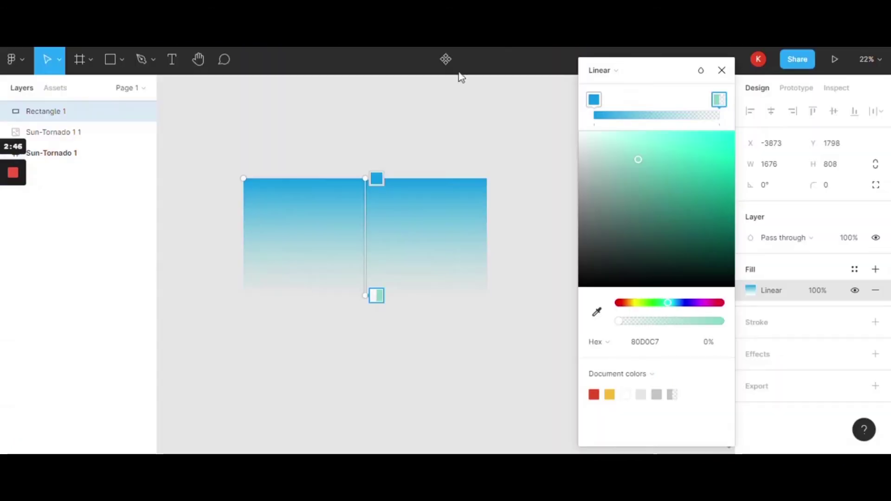
drag(617, 322, 721, 324)
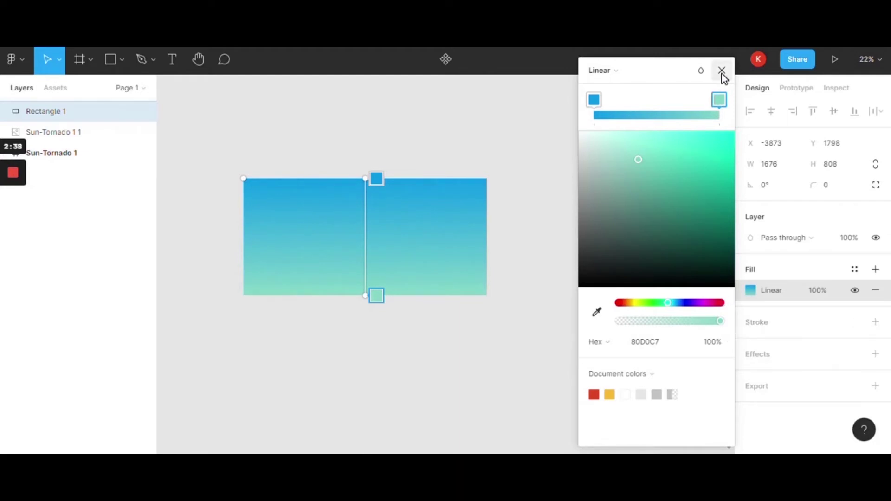
key(Escape)
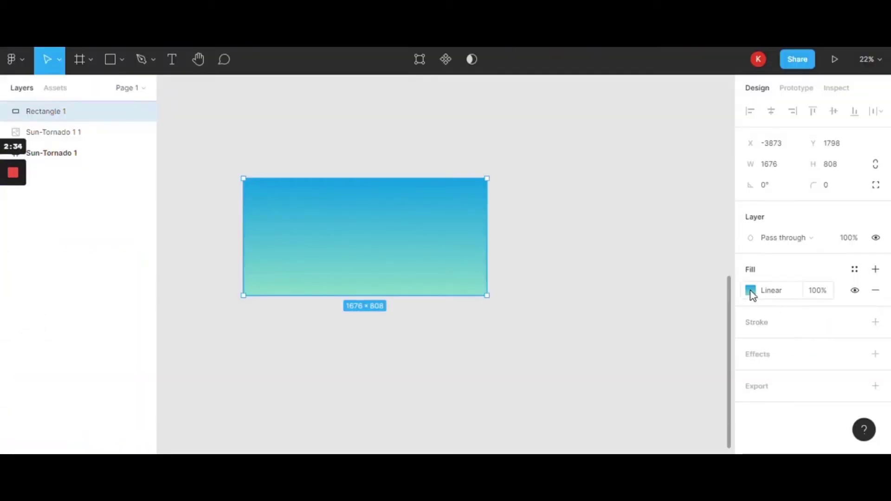
- Angle Rectangle 1's blue-to-mint gradient diagonally to match Grabient's 160° gradient
click(751, 291)
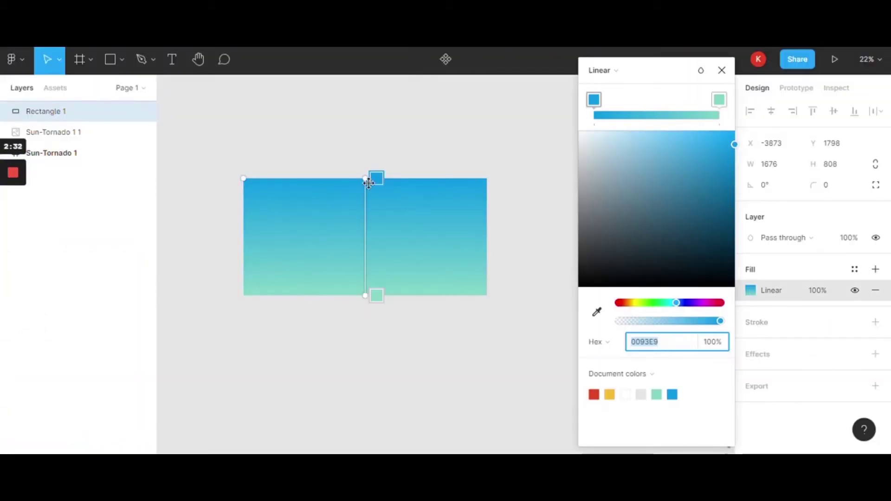
drag(367, 178, 321, 175)
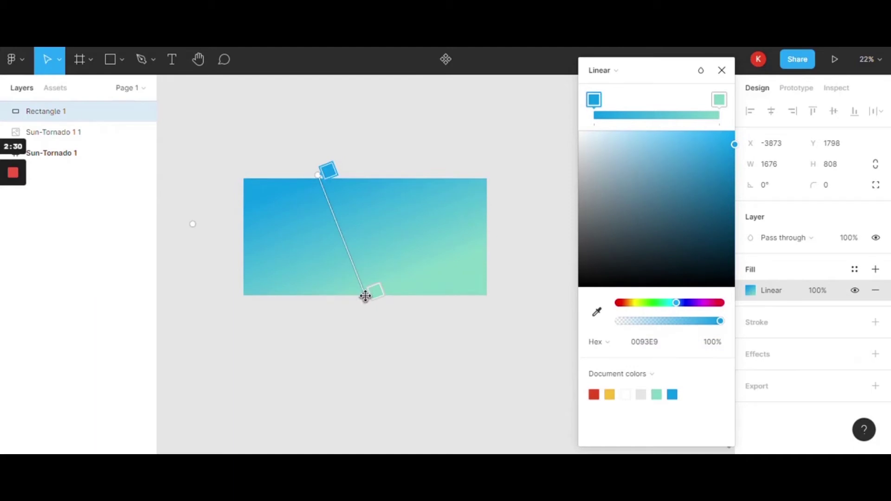
drag(366, 296, 406, 298)
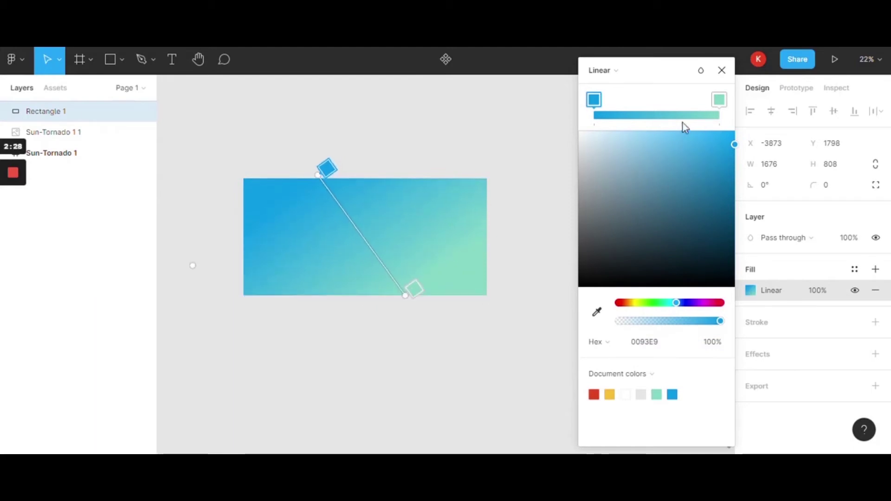
click(722, 70)
key(alt+Tab)
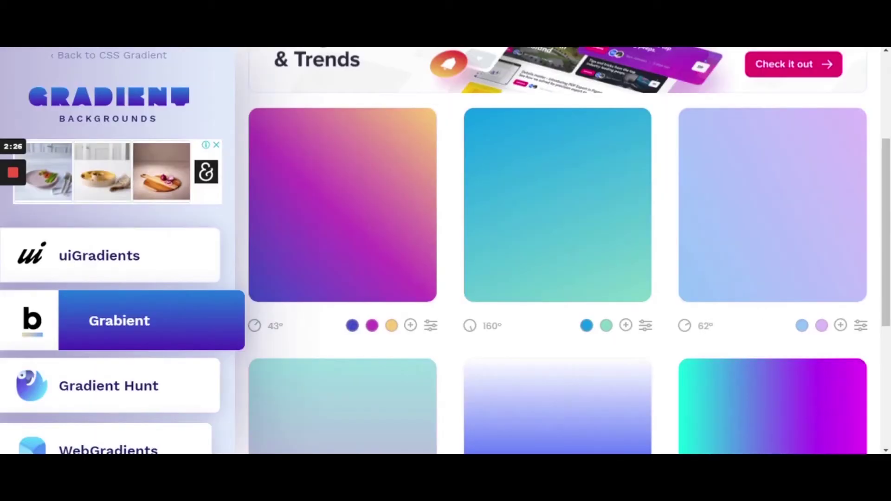
key(alt+Tab)
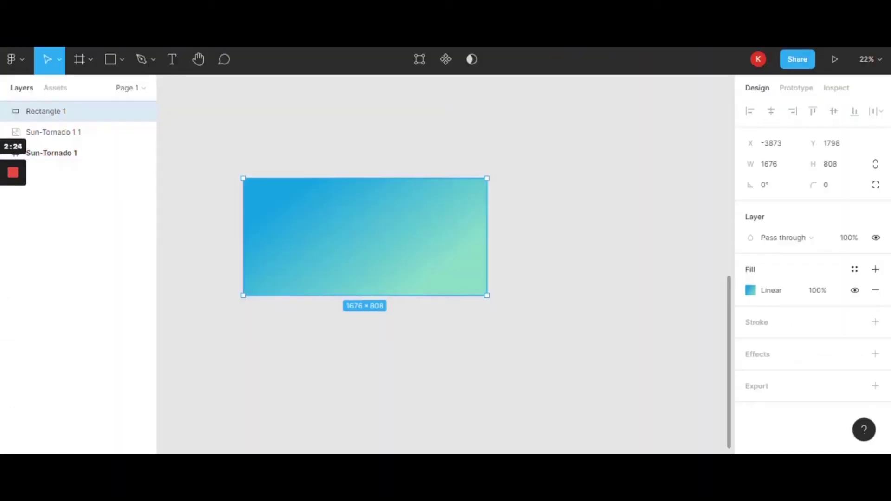
key(alt+Tab)
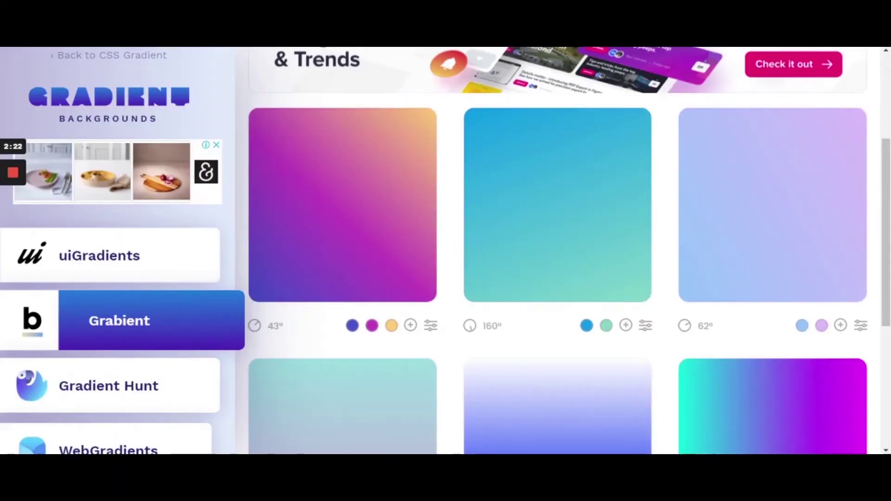
key(alt+Tab)
click(598, 219)
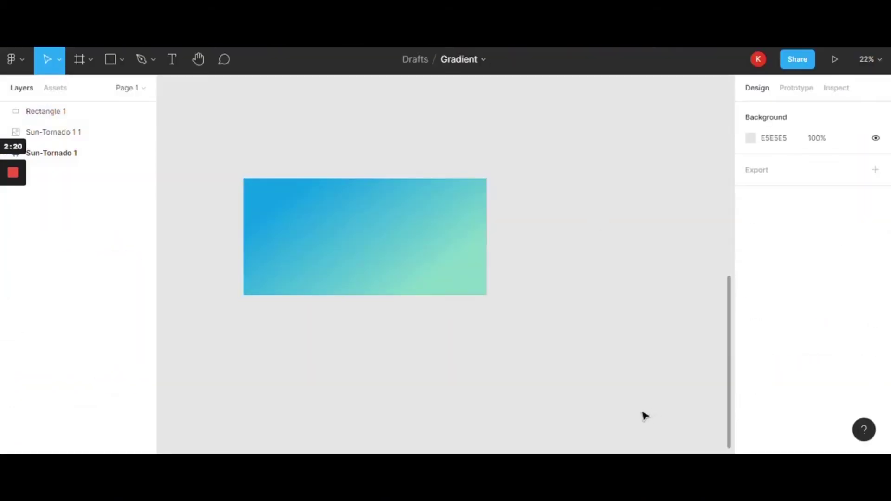
- Shrink Rectangle 1 to a 1676×85 strip and export it at 1x as Rectangle 1.png
click(408, 258)
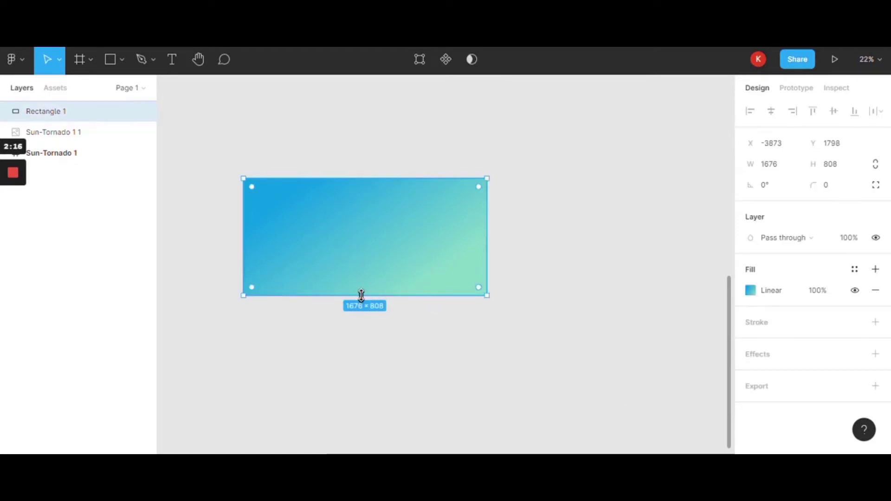
drag(361, 294, 398, 191)
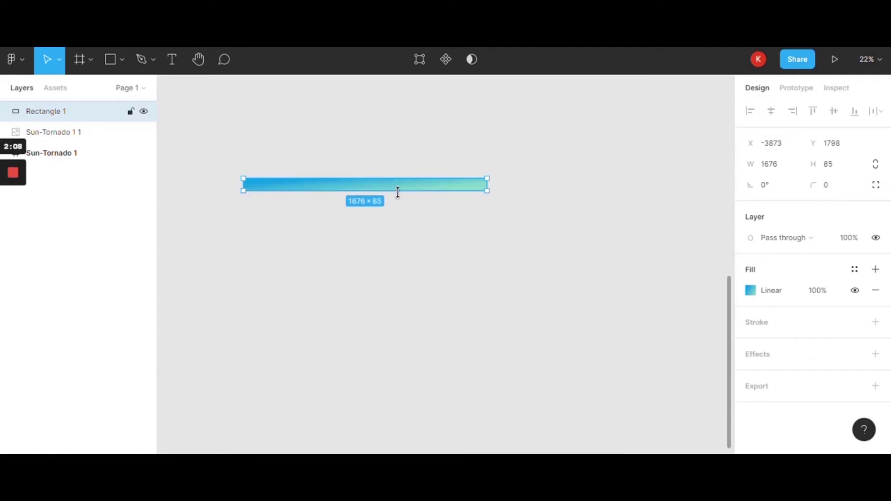
click(877, 389)
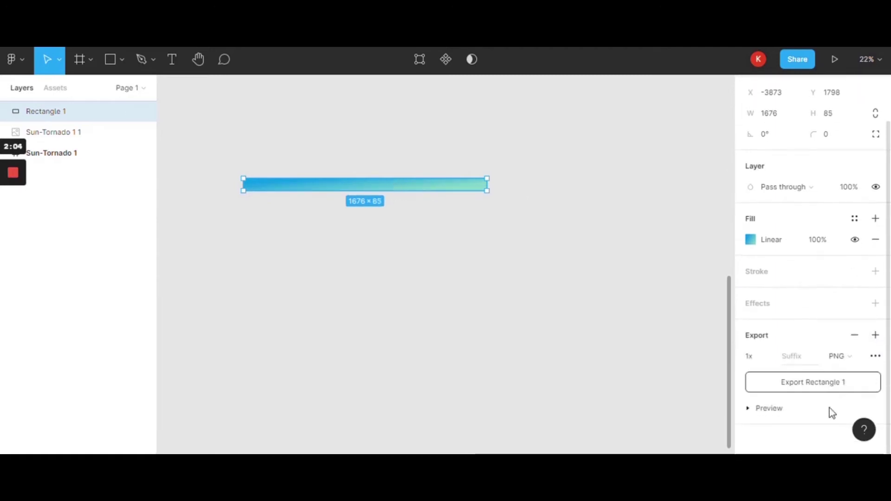
click(809, 389)
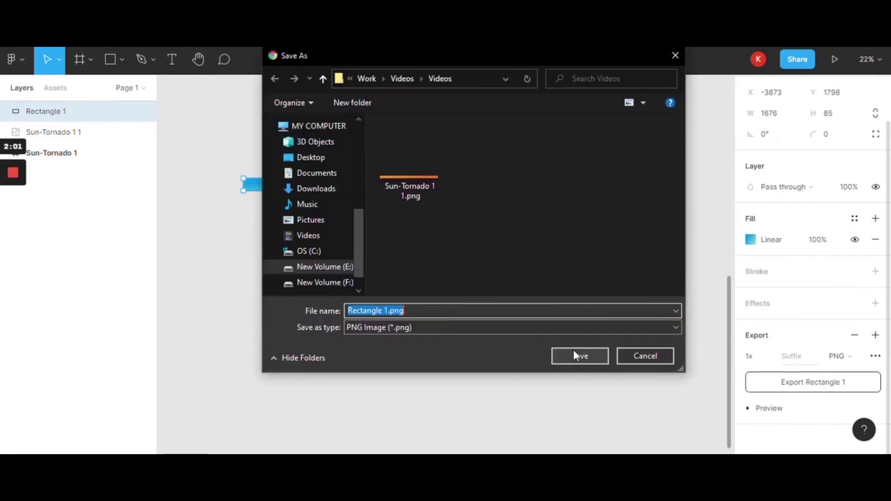
click(585, 354)
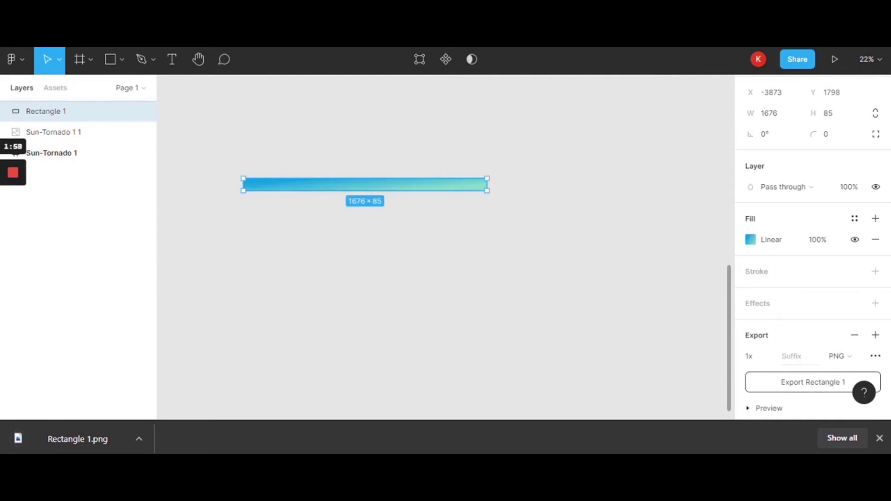
- Remove the empty placeholder block beside the orange bar on the Notion Demo page
key(ctrl+Tab)
scroll(321, 264, up, 5)
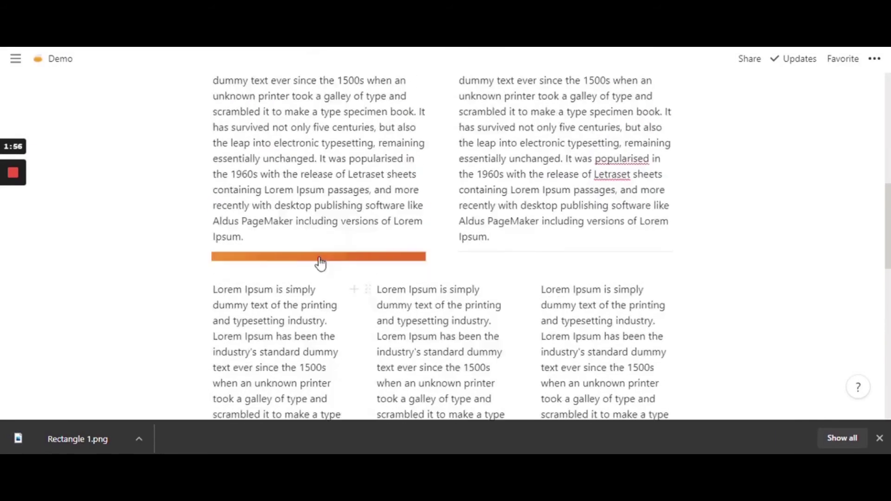
scroll(321, 263, up, 1)
scroll(408, 274, down, 1)
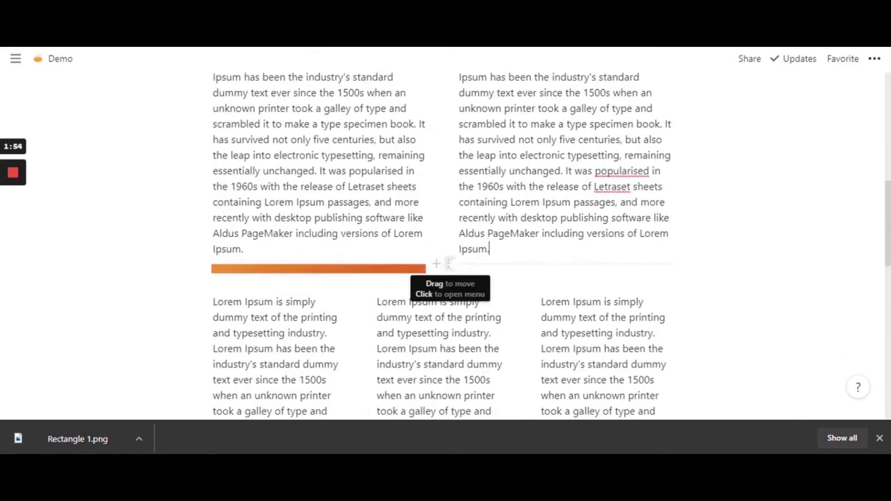
click(449, 264)
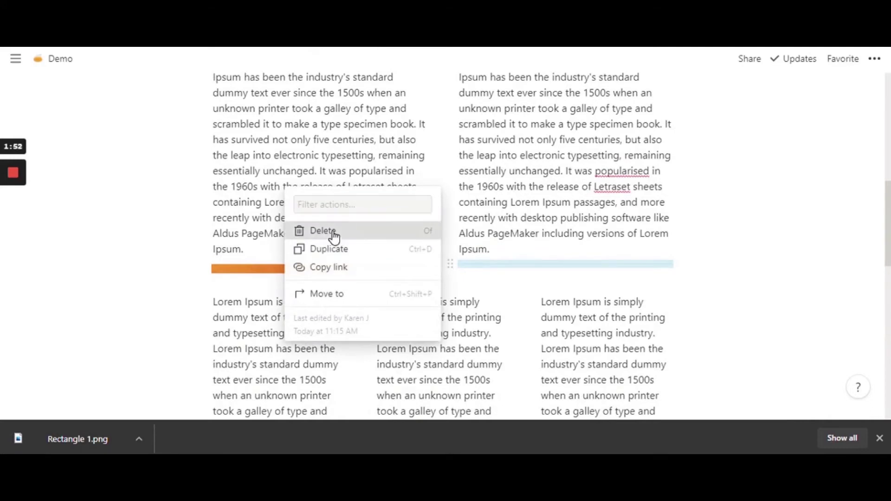
click(323, 231)
click(464, 269)
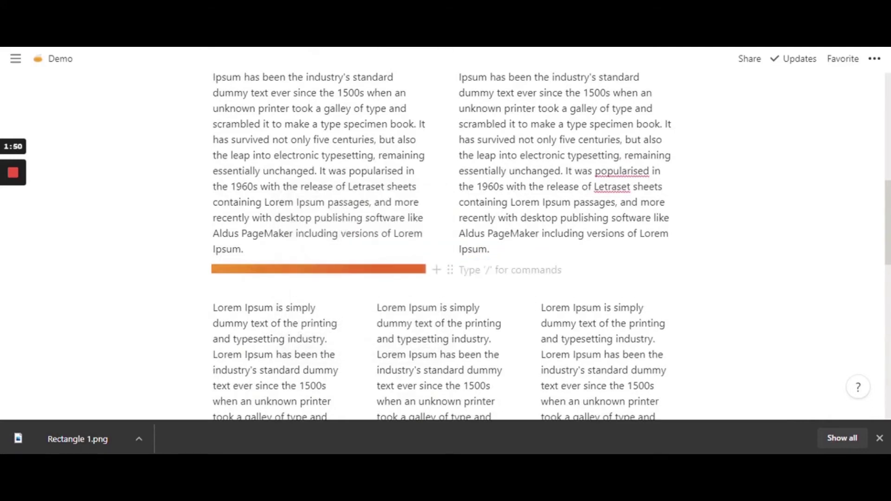
key(BackSpace)
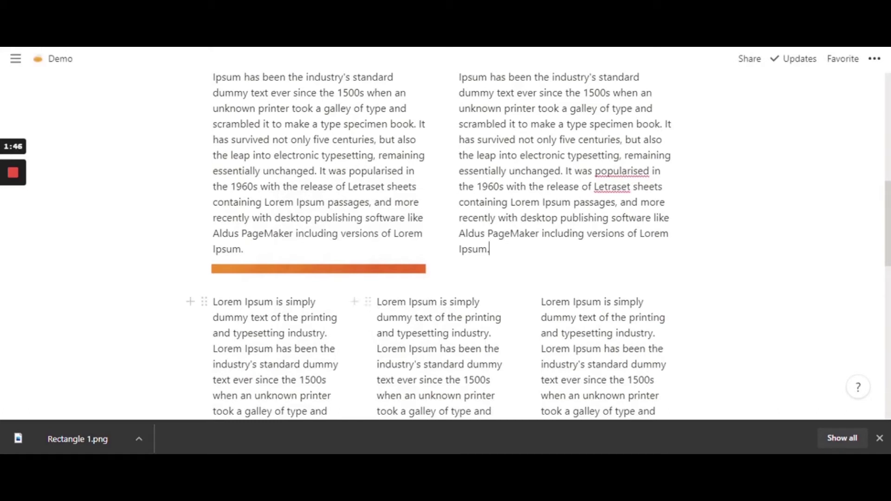
- Drop Rectangle 1.png under the right column and delete the stray empty block
drag(74, 447, 559, 275)
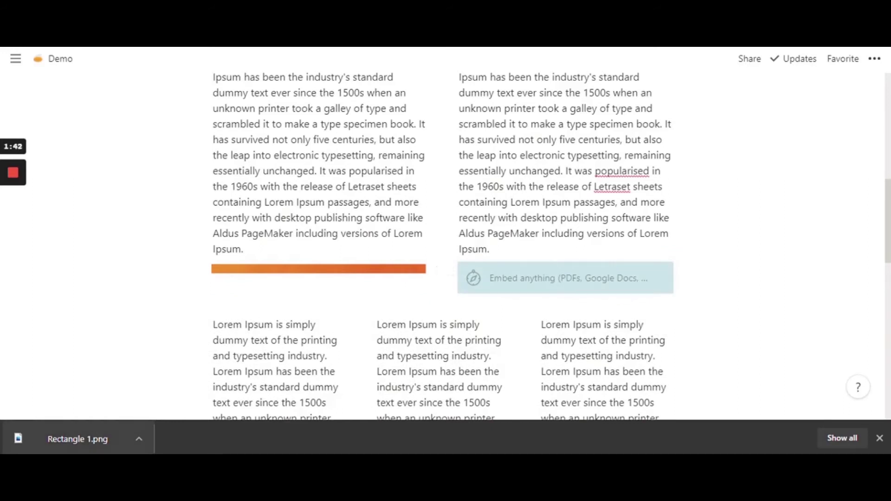
click(880, 440)
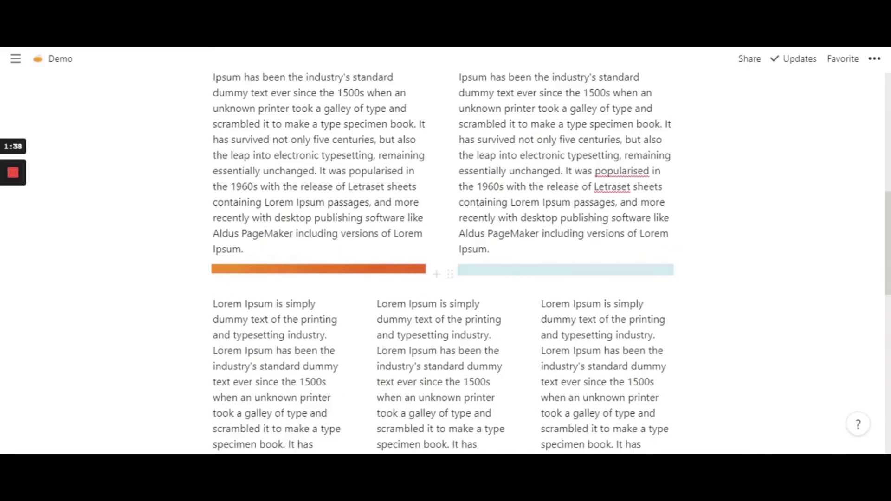
click(464, 291)
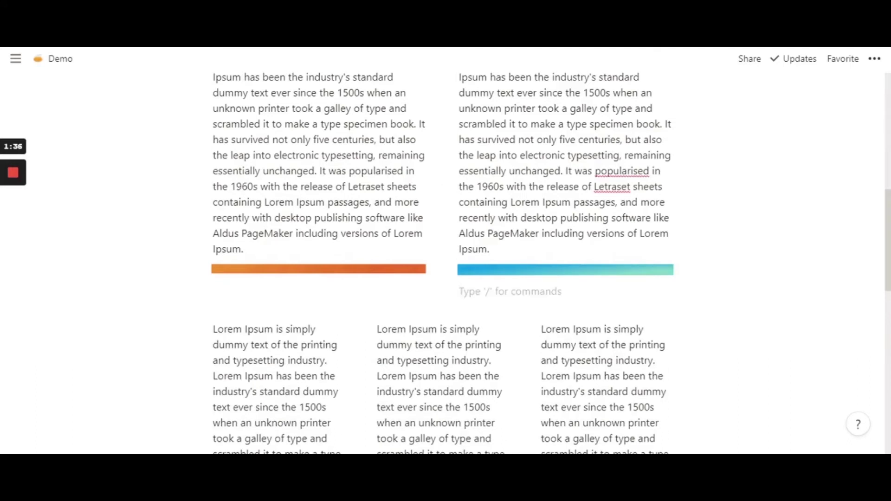
key(BackSpace)
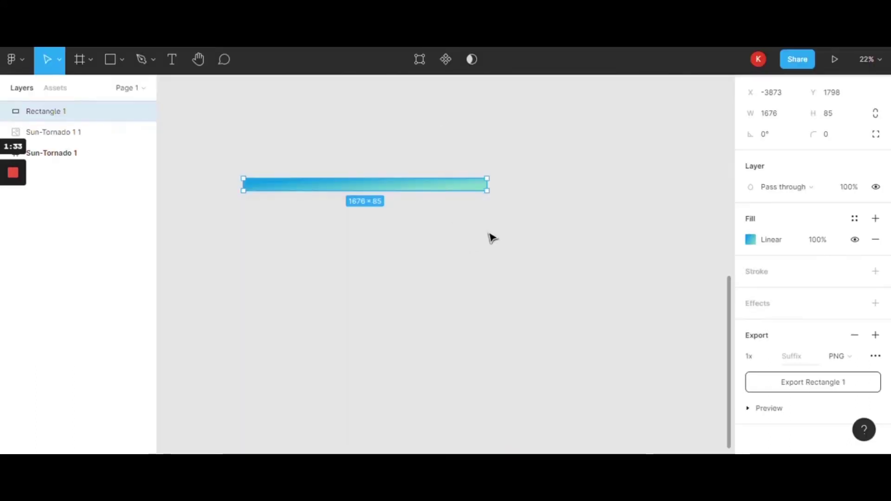
- Widen Rectangle 1 to 2000 px to match the orange Sun-Tornado bar and re-export as PNG
ctrl+scroll(492, 238, down, 3)
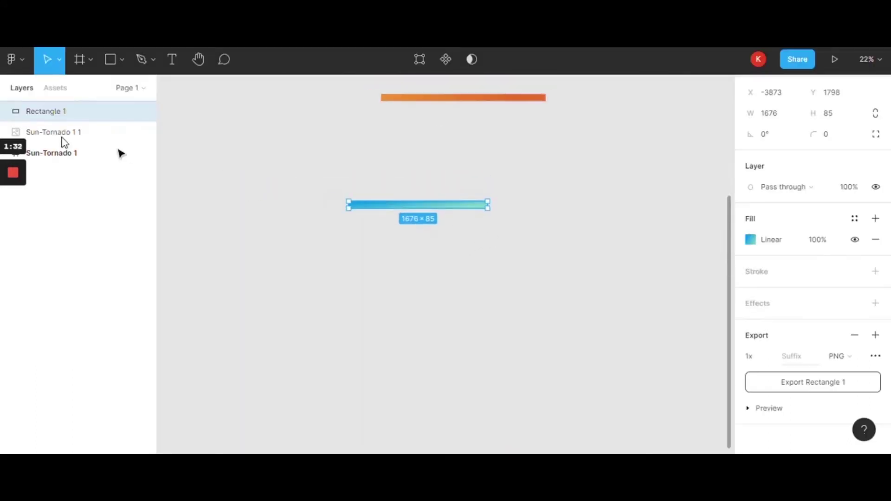
click(82, 160)
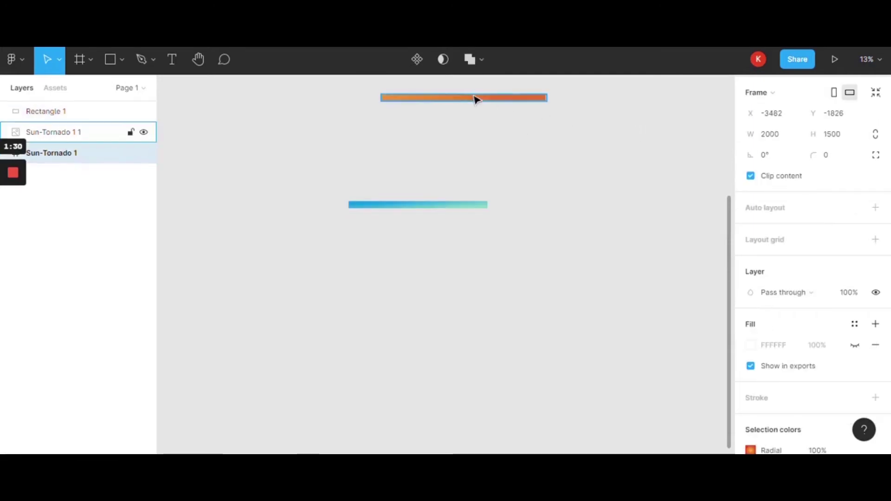
scroll(551, 184, up, 1)
scroll(550, 184, up, 5)
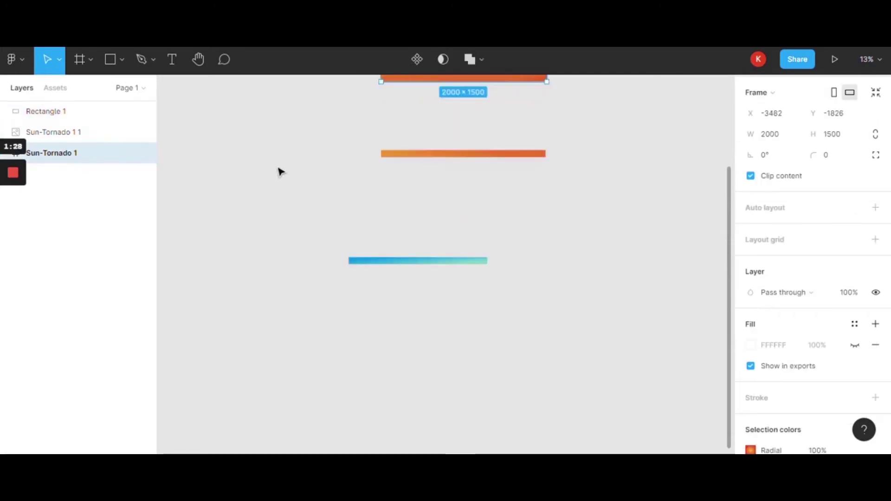
click(110, 128)
scroll(425, 245, down, 2)
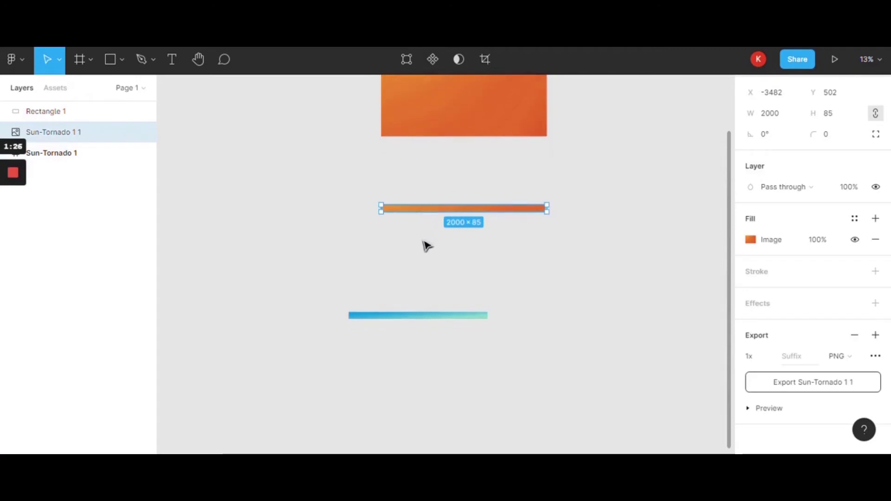
click(423, 307)
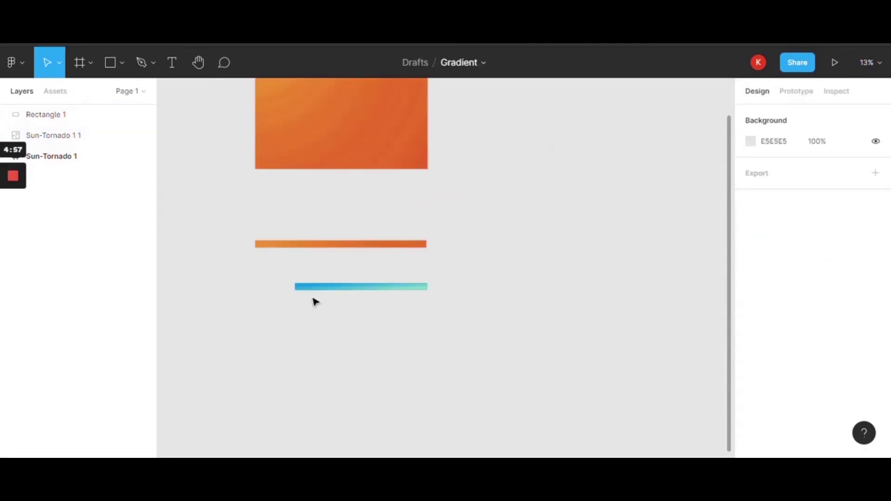
click(304, 288)
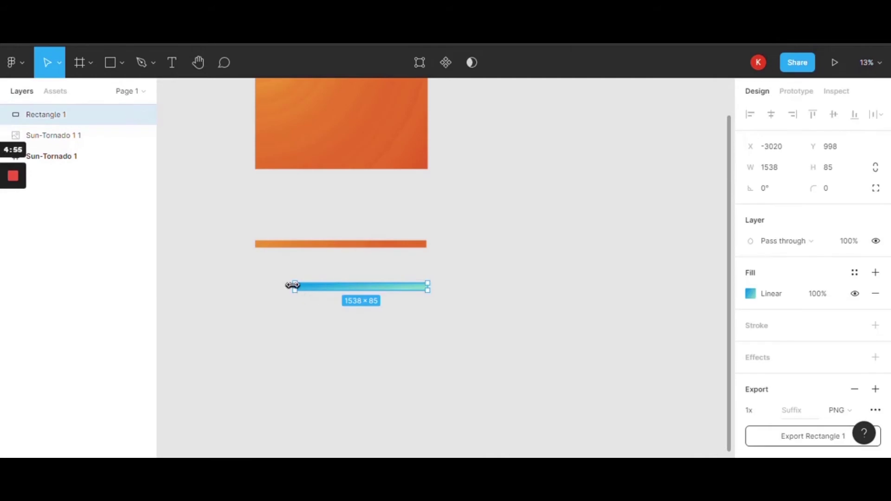
drag(293, 285, 257, 288)
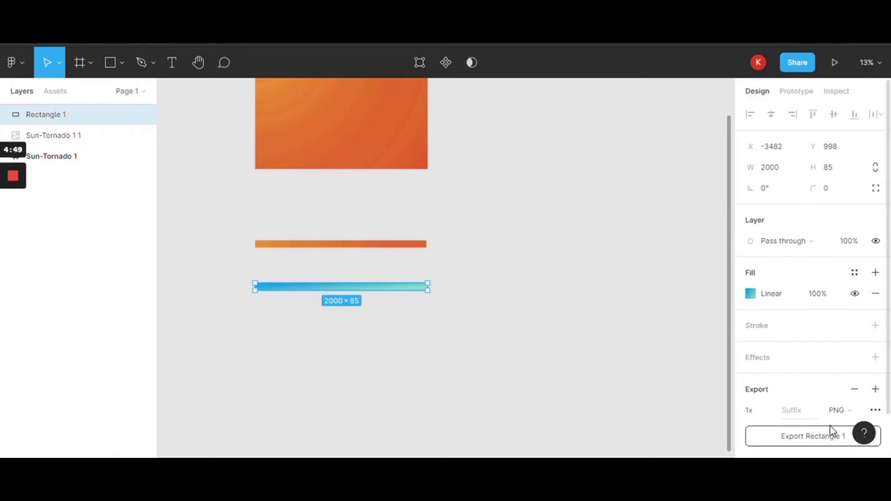
click(819, 438)
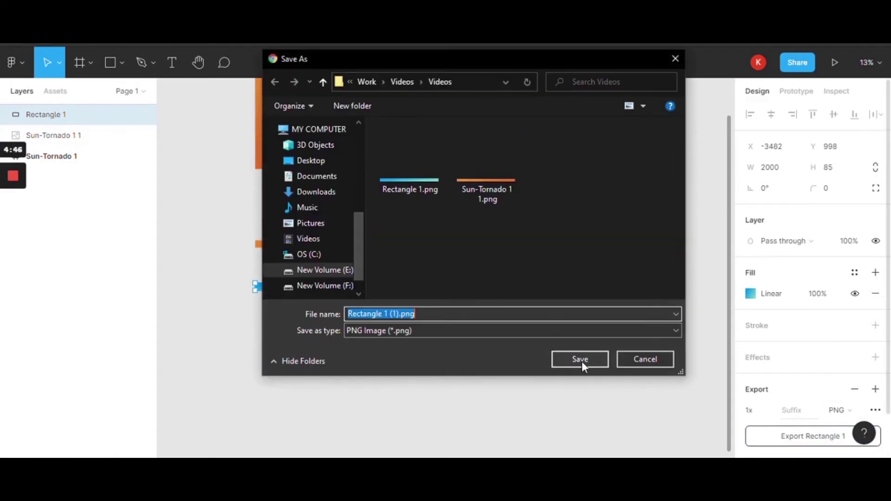
click(580, 360)
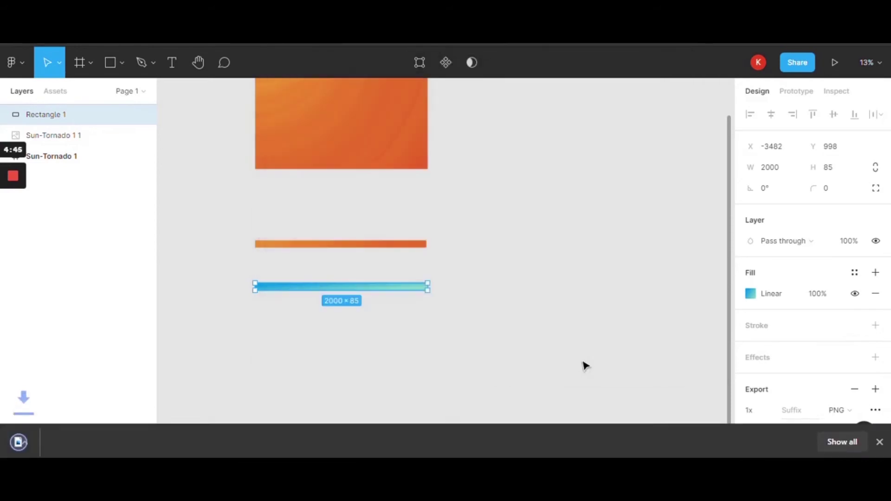
- Place the widened blue strip Rectangle 1 (1).png under the right column, level with the orange bar
key(ctrl+Tab)
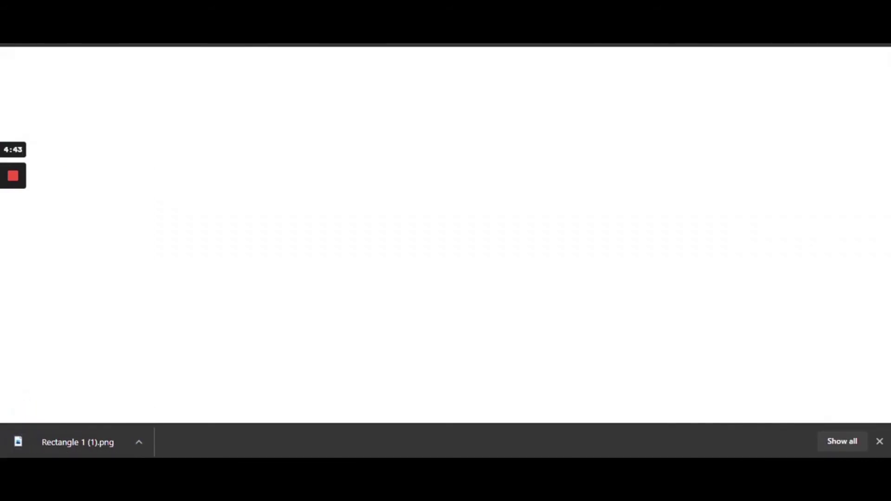
drag(93, 444, 557, 275)
click(879, 442)
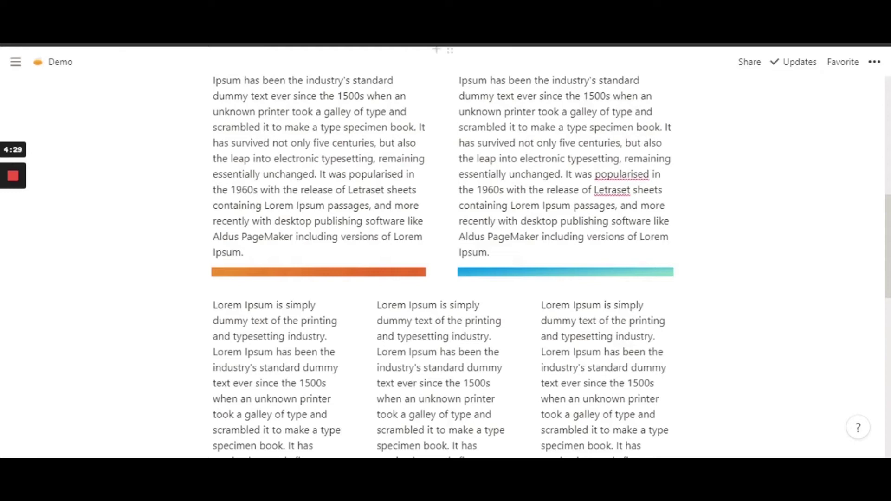
- Browse page 3 of the gradient gallery
key(ctrl+Tab)
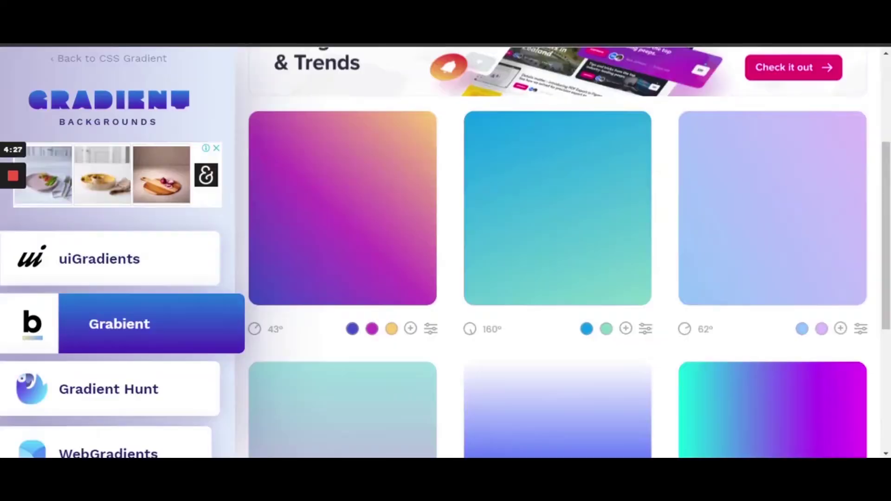
scroll(451, 225, down, 3)
scroll(453, 230, down, 3)
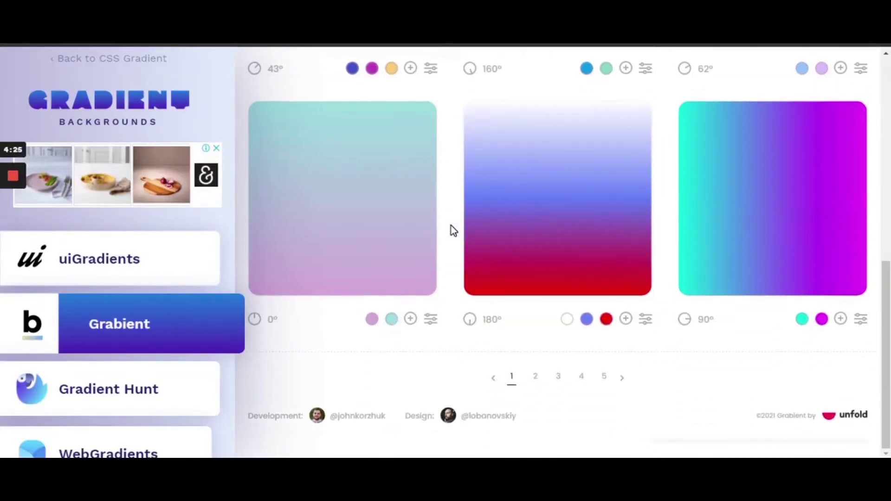
click(559, 377)
scroll(462, 287, up, 5)
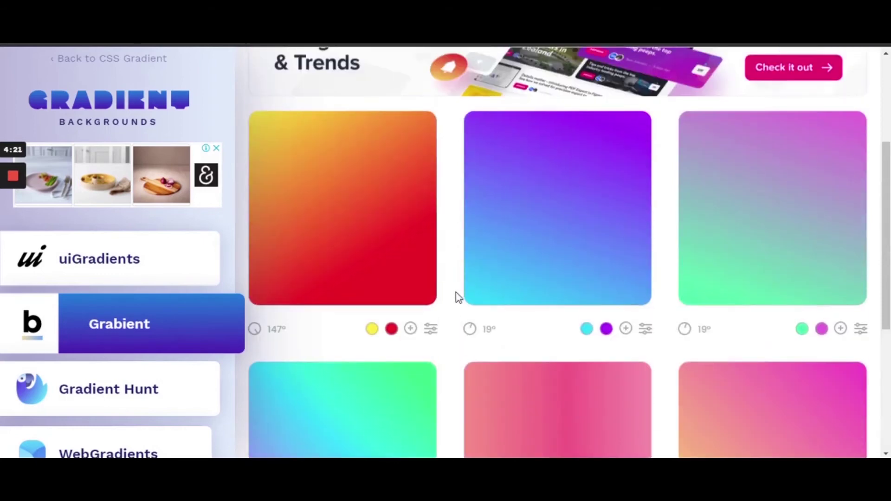
scroll(457, 298, down, 5)
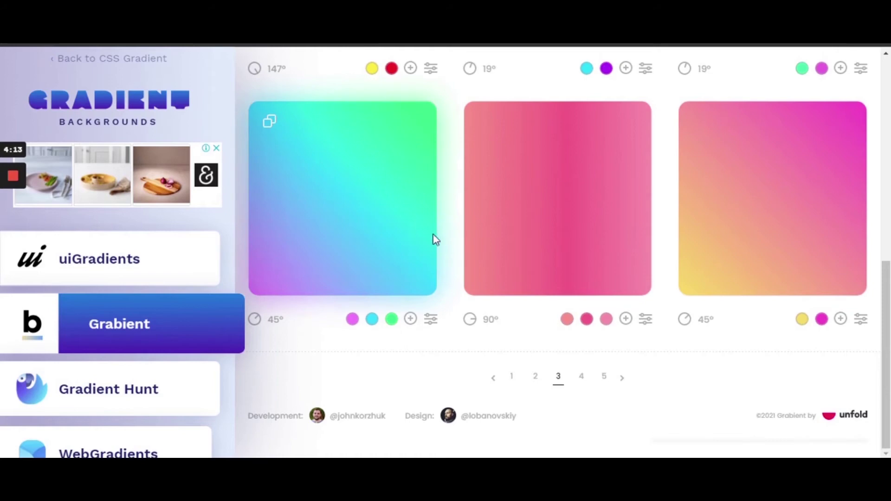
scroll(445, 241, up, 5)
scroll(473, 260, down, 5)
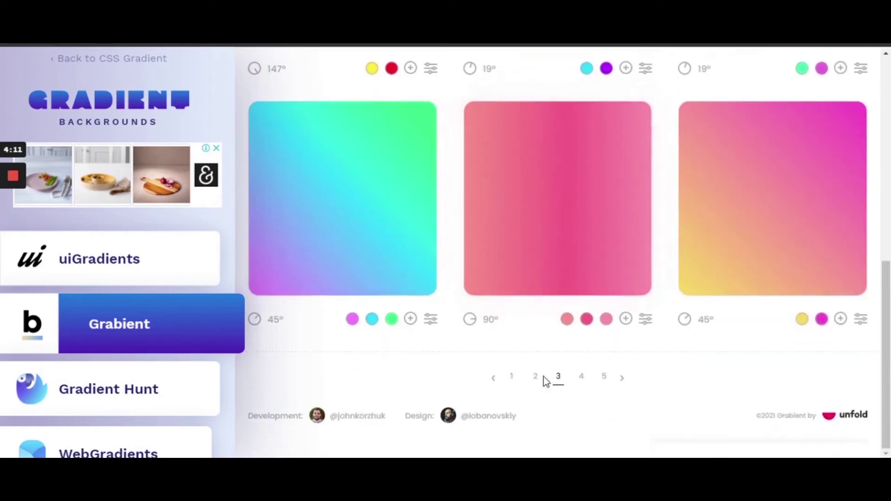
- Browse gradient pages 2 and 4, ending on page 5 with its single purple 225° gradient
click(536, 377)
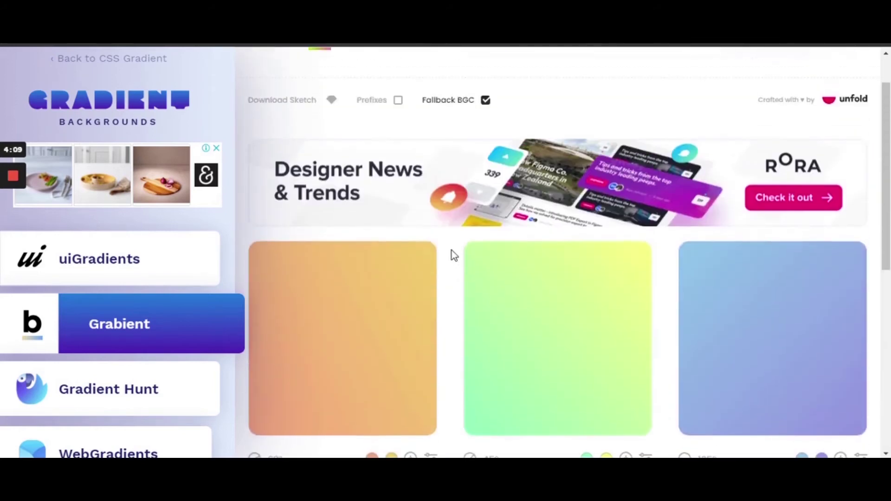
scroll(478, 313, down, 5)
click(588, 379)
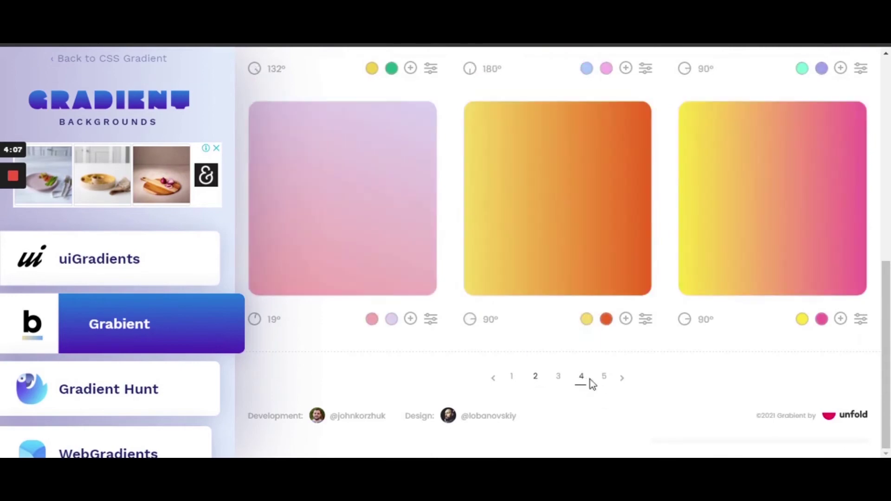
scroll(611, 319, down, 5)
click(604, 377)
scroll(553, 319, down, 3)
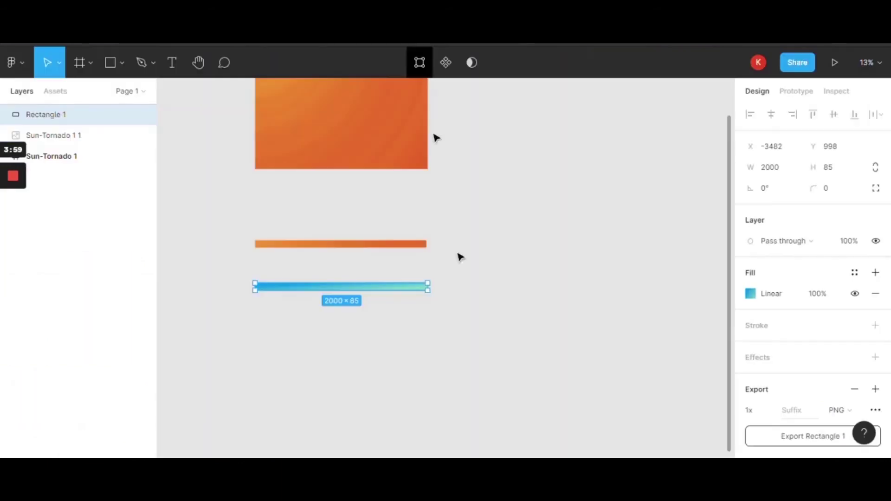
click(497, 373)
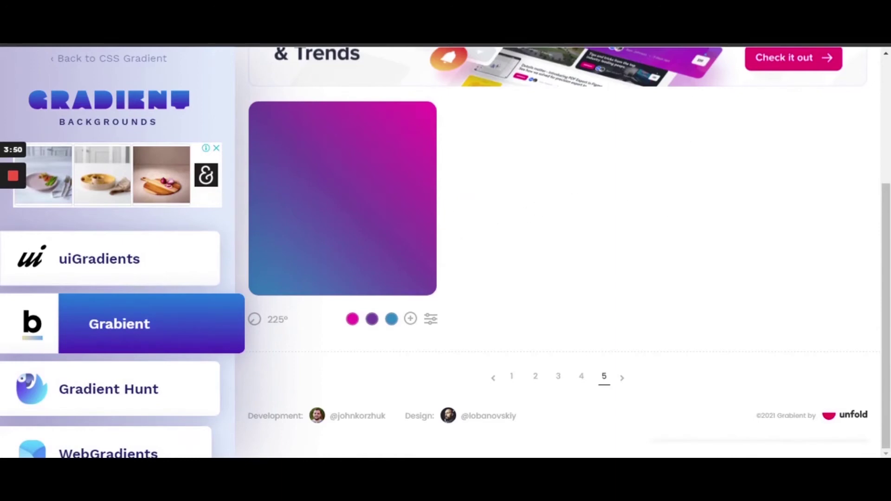
- Step through Cosmic Fusion, Nepal, Azure Pop, Limeade and Blood Red to the Frost gradient
key(ctrl+Tab)
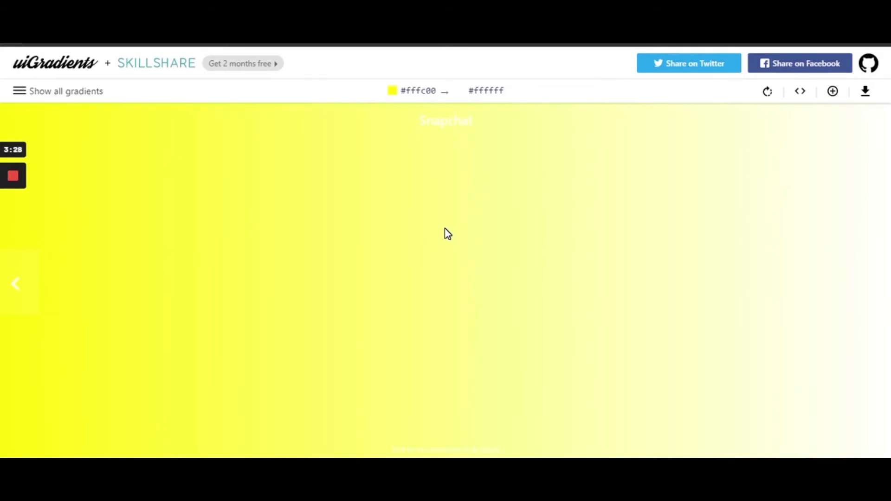
key(F5)
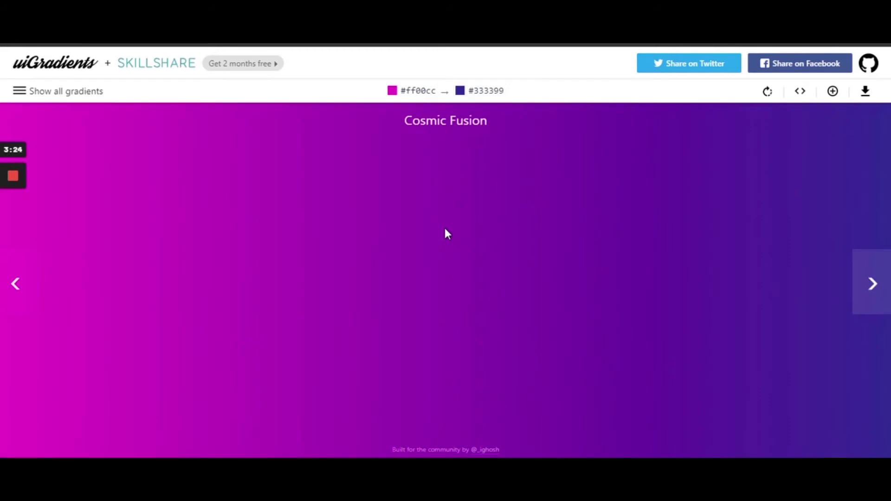
key(Left)
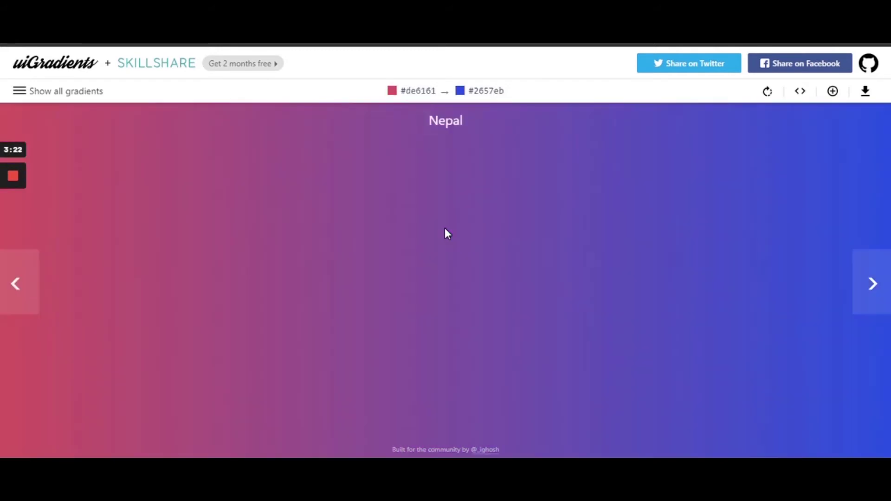
key(F5)
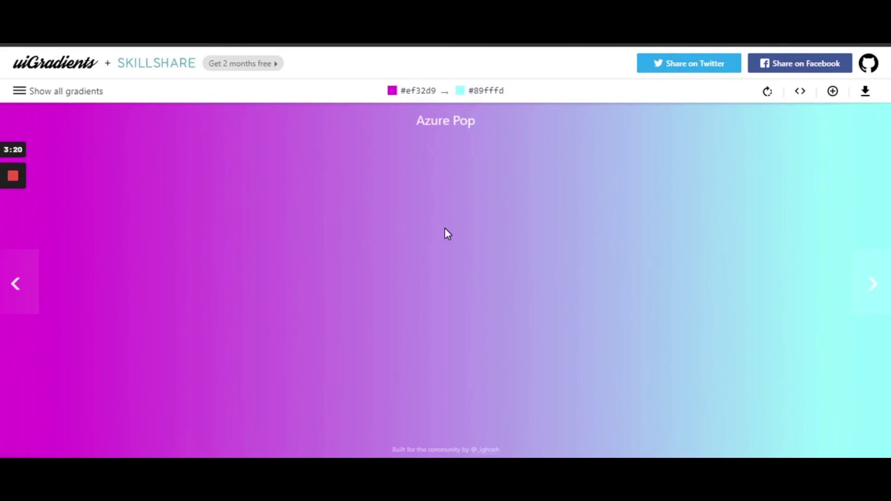
key(Left)
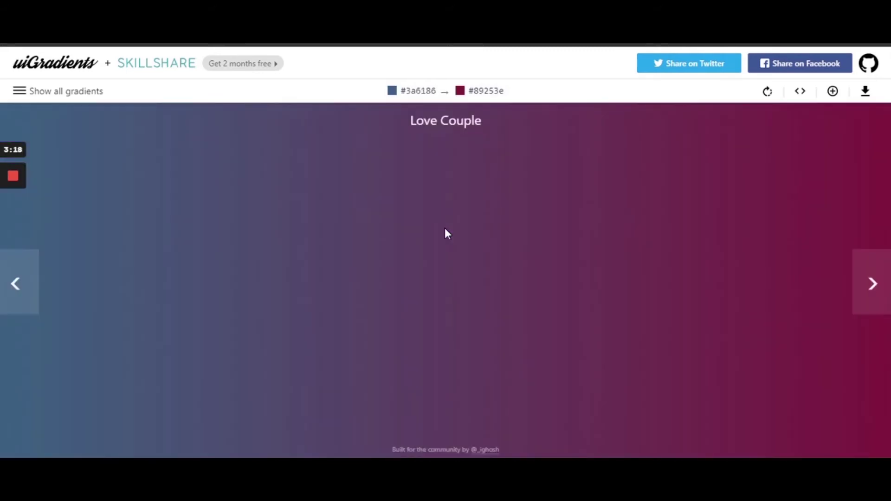
key(Right)
key(Left)
key(Left)
key(Left)
key(Left)
key(Left)
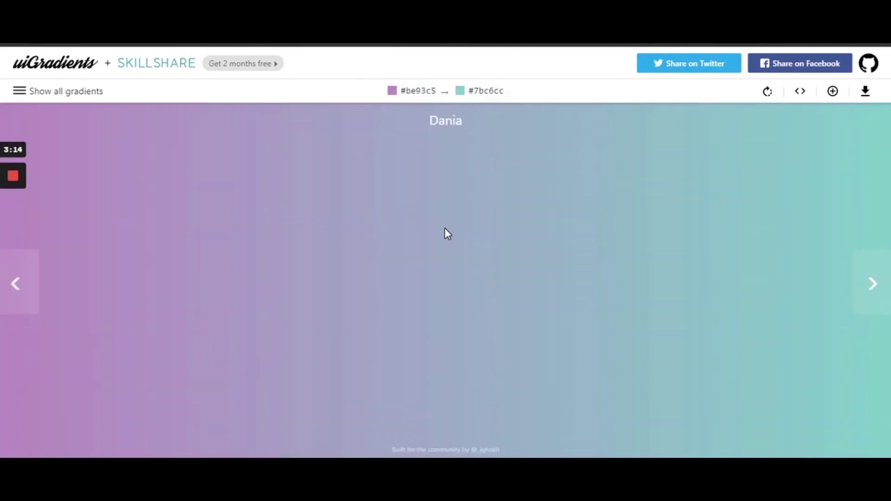
key(Left)
key(Left)
key(Left)
key(Left)
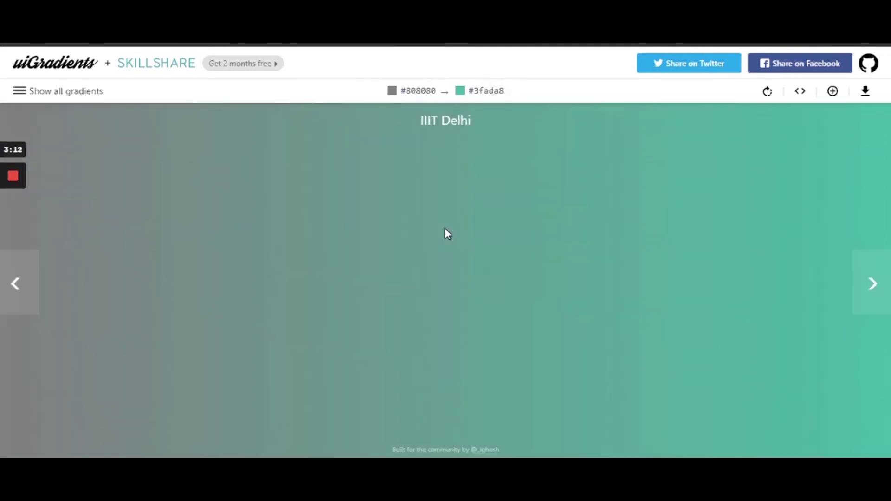
key(Left)
key(Left)
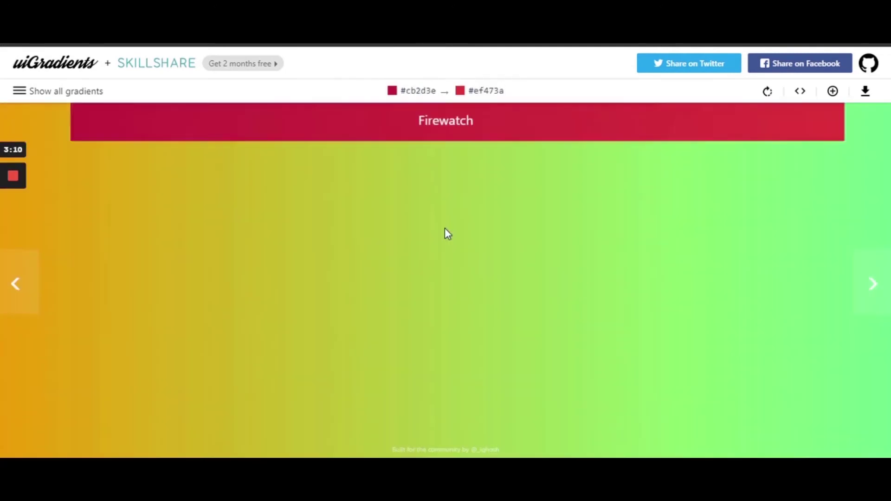
key(Left)
key(Left)
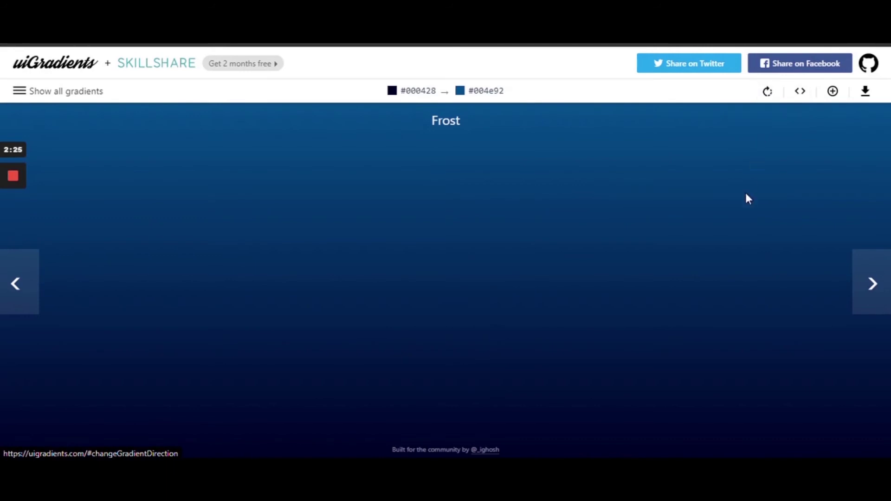
- Rotate Frost so it runs light on top to dark below, and save it as Frost.jpg
click(765, 98)
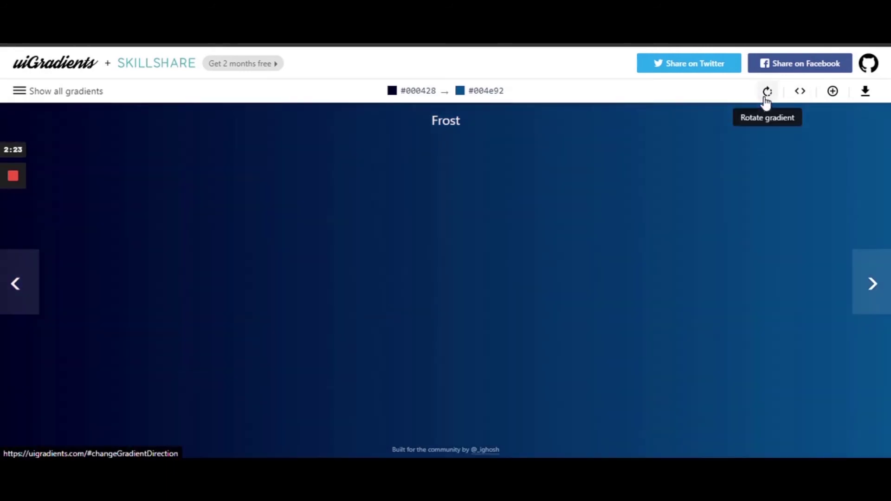
click(765, 99)
click(766, 102)
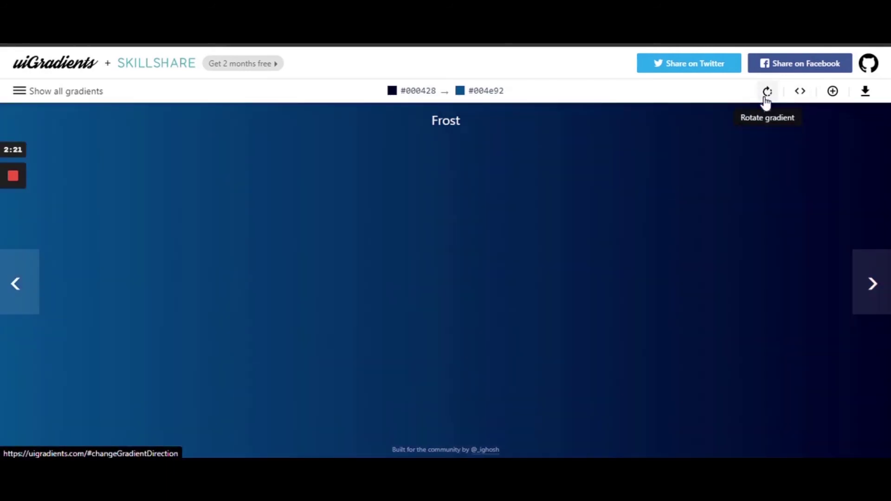
click(766, 102)
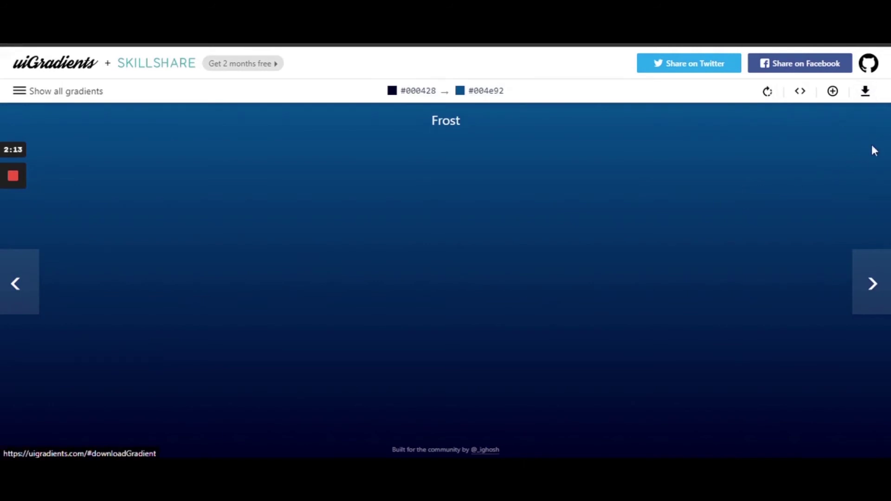
click(866, 92)
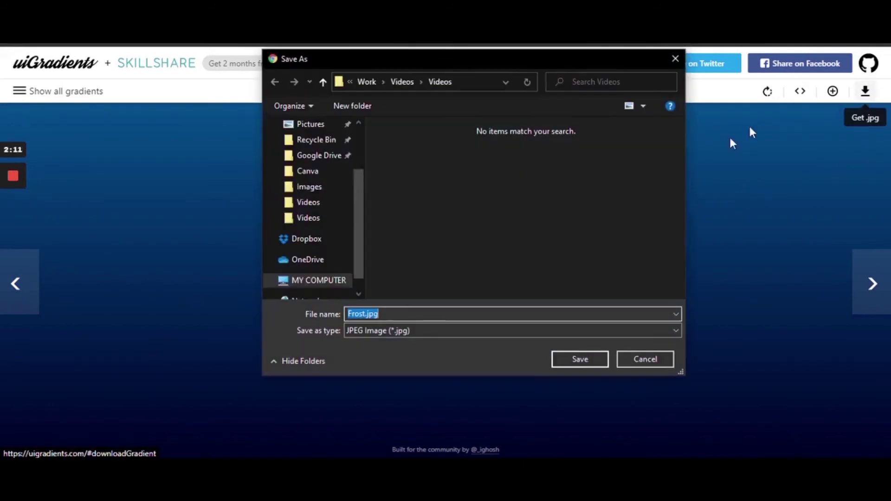
click(580, 363)
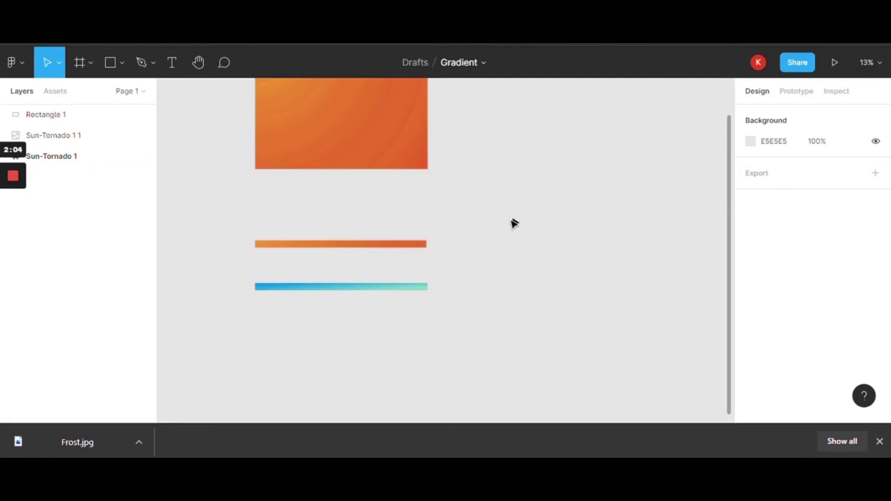
- Drop Frost.jpg onto the canvas under the orange and blue bars and compare their sizes
scroll(506, 209, down, 5)
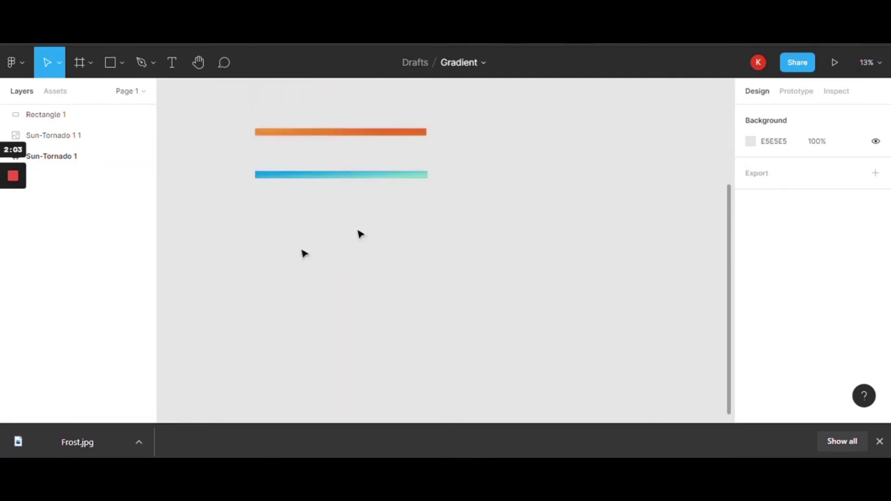
drag(83, 447, 449, 265)
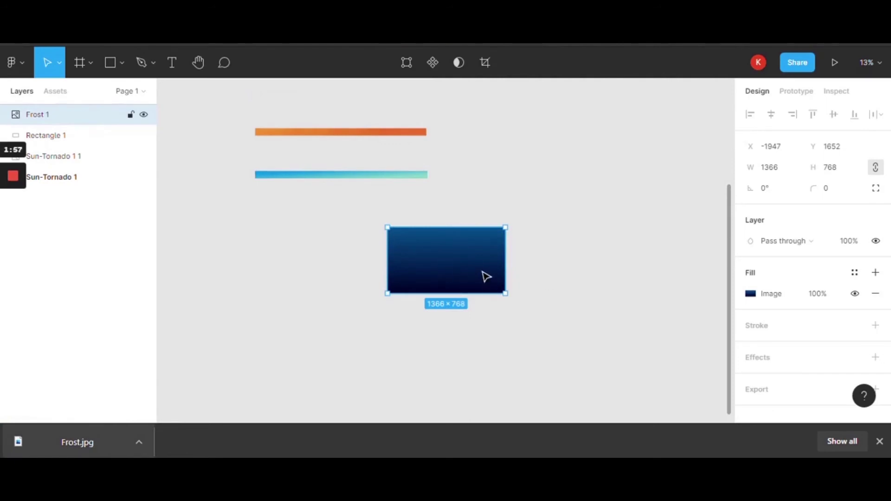
click(879, 442)
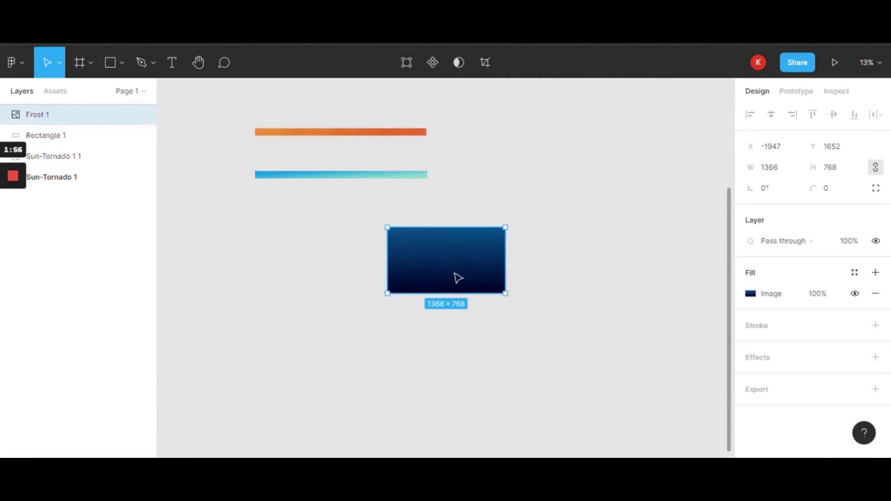
click(549, 190)
drag(412, 259, 249, 240)
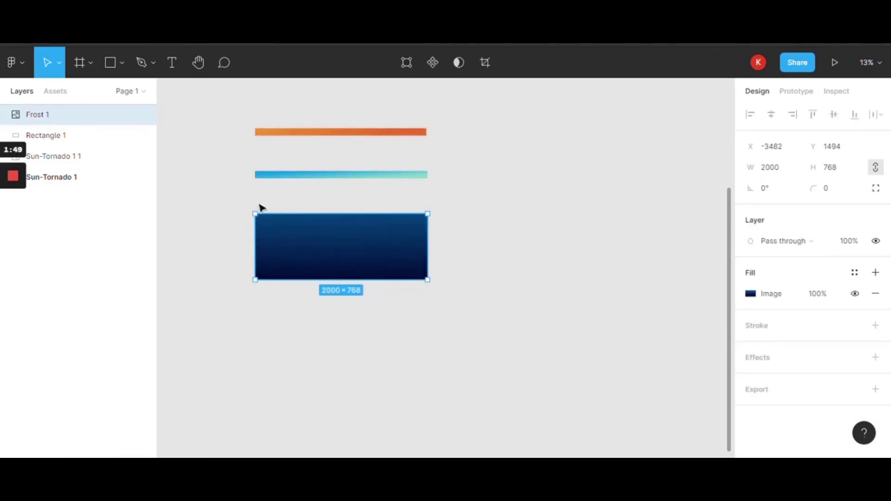
click(289, 174)
click(314, 133)
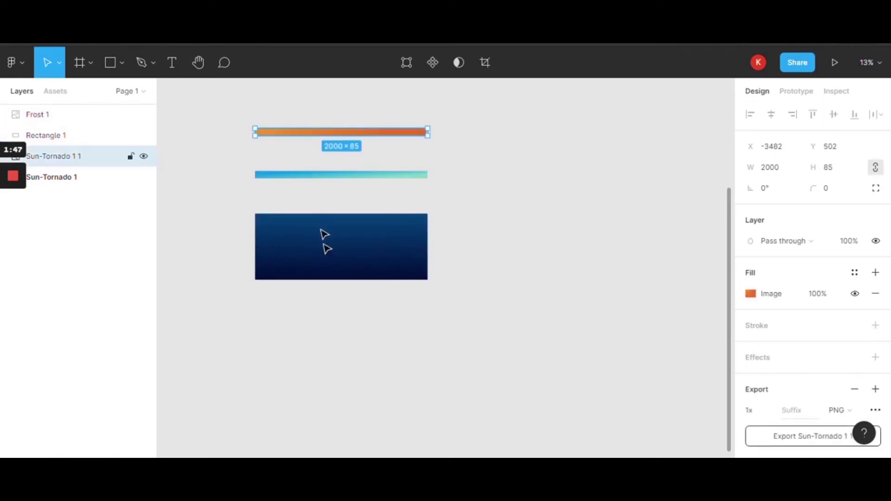
click(328, 260)
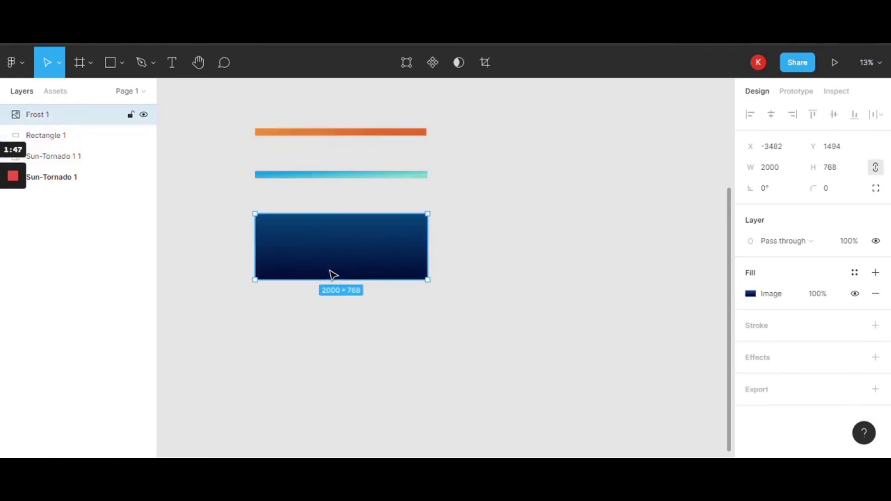
click(369, 179)
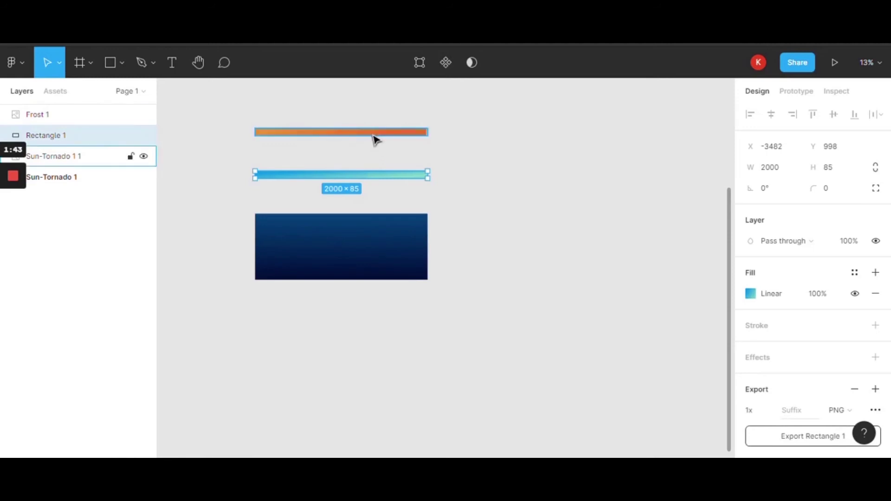
click(375, 133)
click(357, 245)
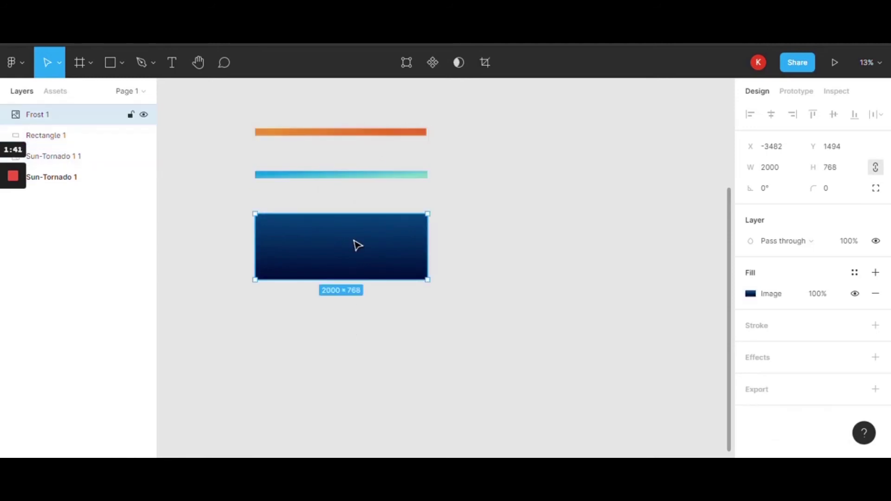
- Unlock proportions and resize the Frost image to a 2000 × 85 strip
click(842, 173)
text(85)
key(Return)
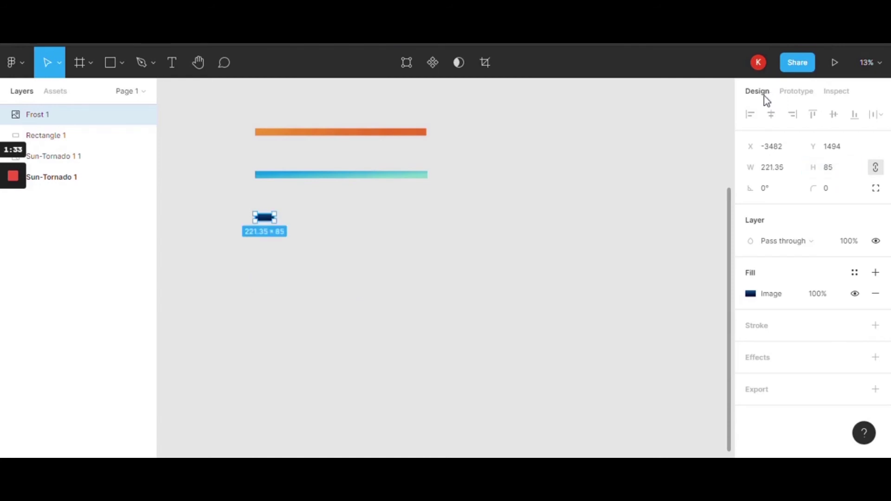
click(877, 171)
click(876, 168)
key(ctrl+z)
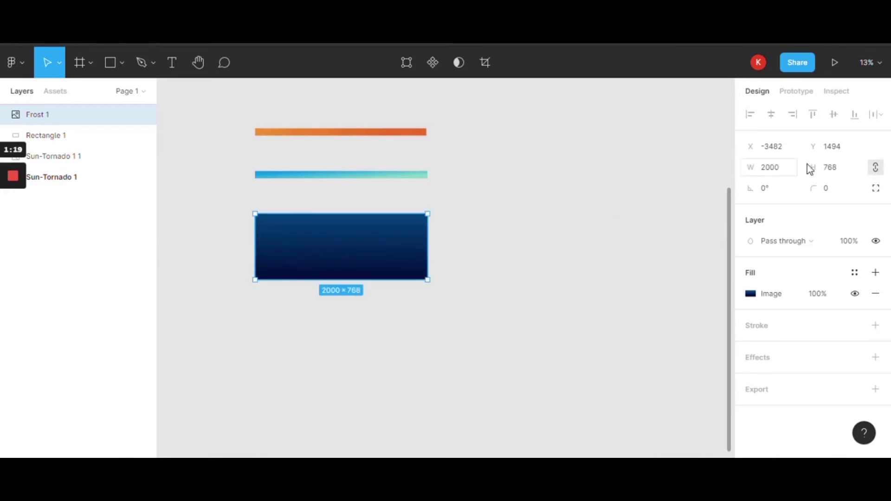
click(877, 171)
click(826, 170)
text(85)
key(Return)
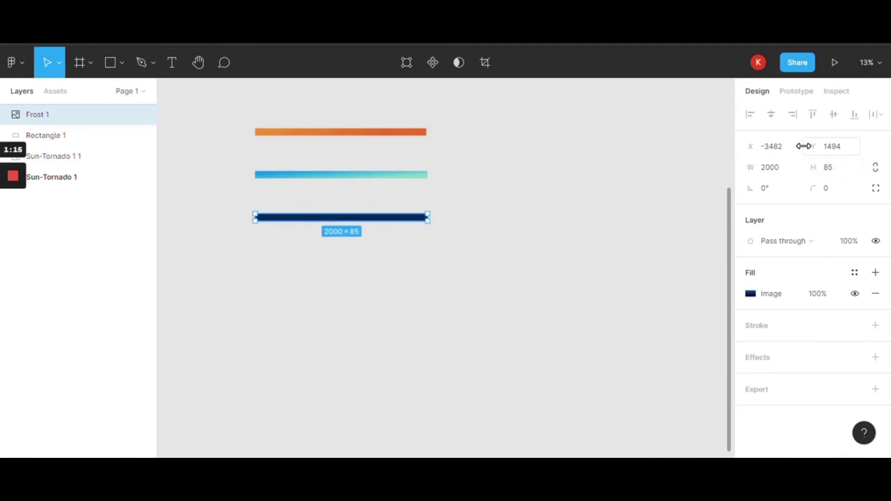
- Export the Frost strip as Frost 1.png
click(415, 293)
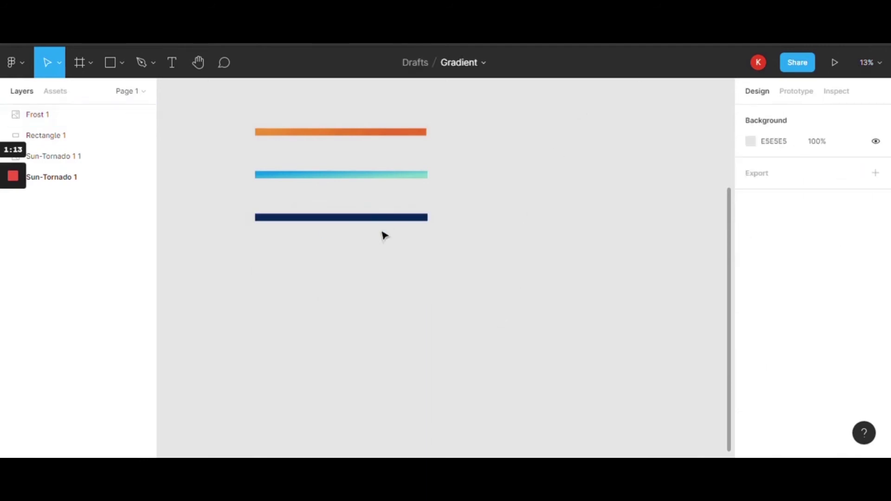
click(386, 218)
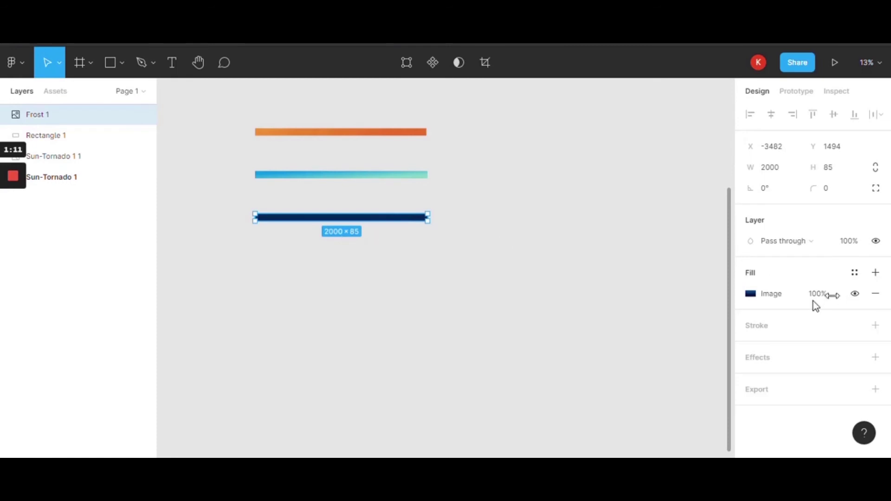
click(876, 391)
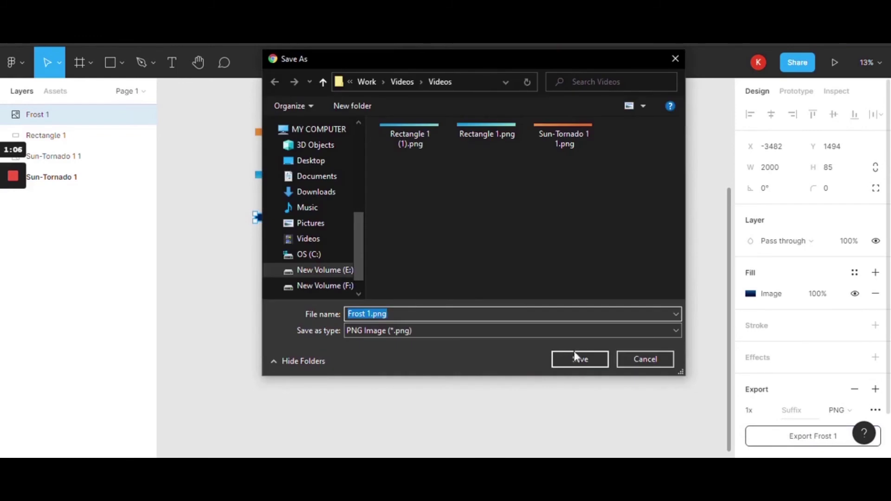
click(576, 355)
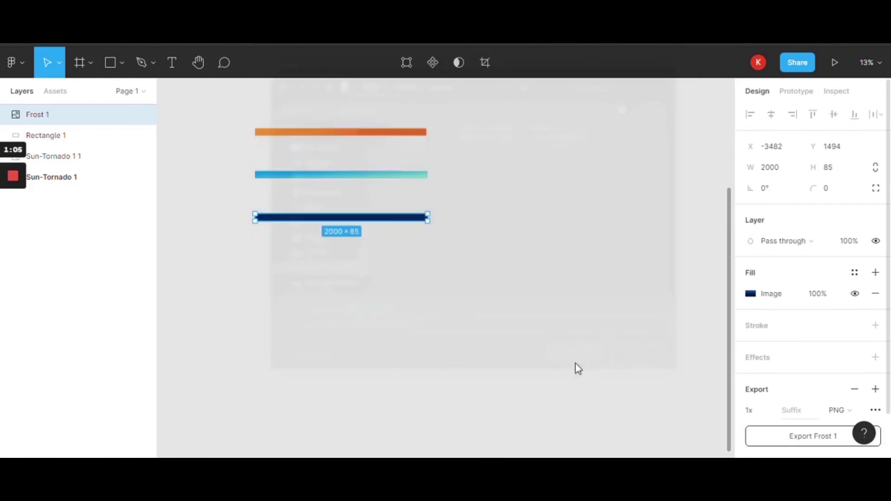
- Place Frost 1.png under the left column of the three-column section on the Demo page
key(ctrl+Tab)
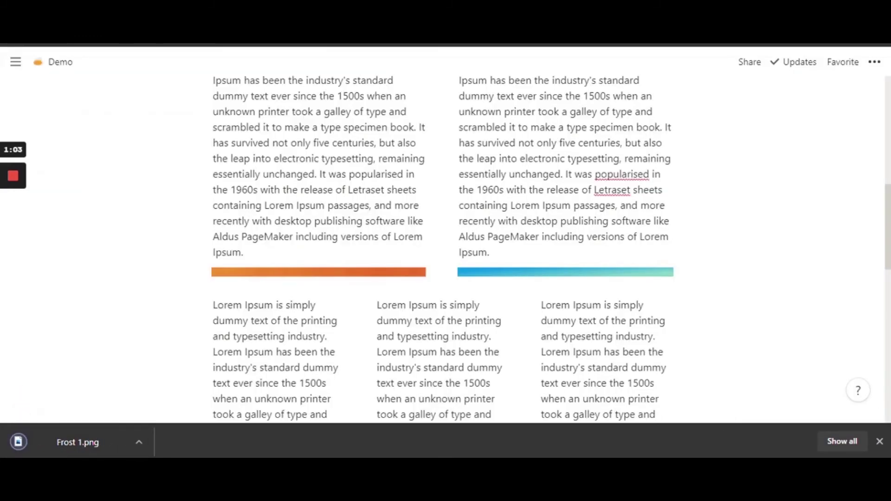
scroll(445, 232, down, 2)
scroll(232, 176, down, 10)
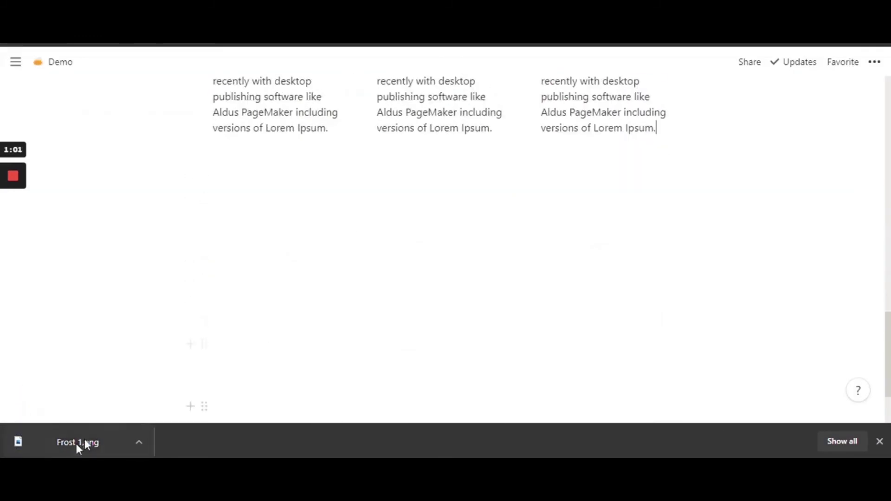
drag(77, 444, 226, 136)
scroll(427, 167, up, 2)
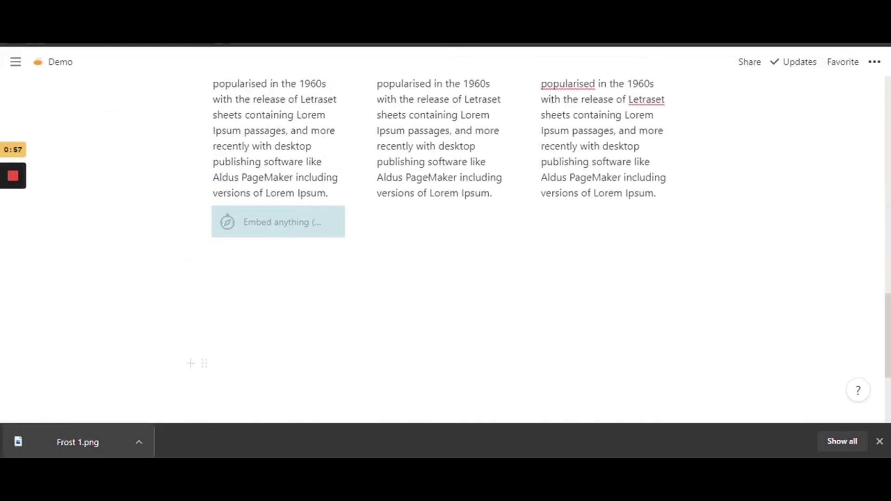
click(880, 441)
scroll(877, 432, up, 4)
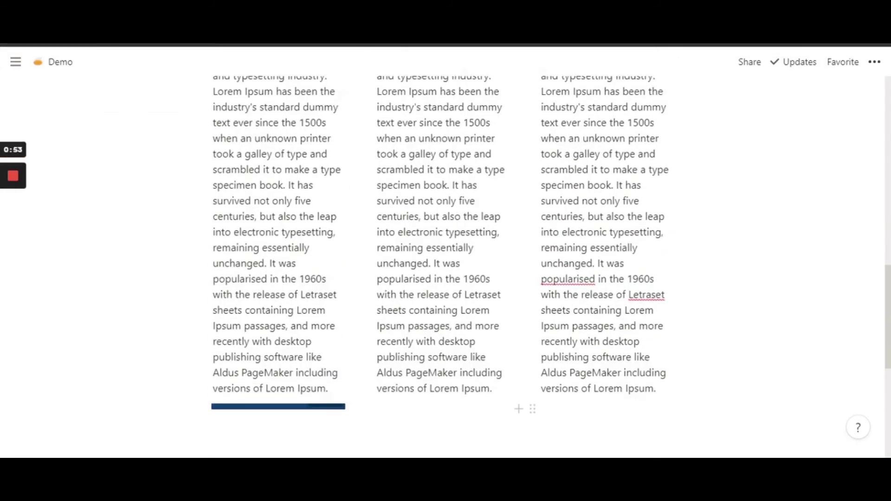
scroll(441, 265, up, 4)
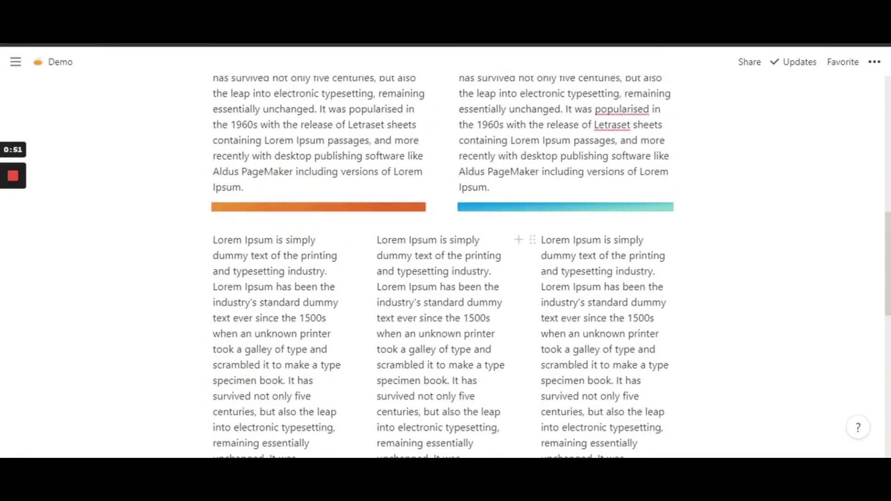
scroll(551, 267, down, 7)
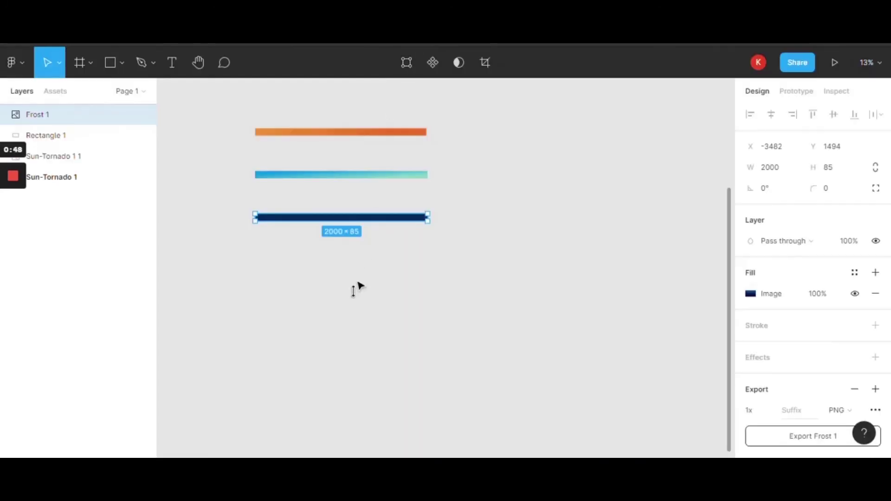
click(324, 261)
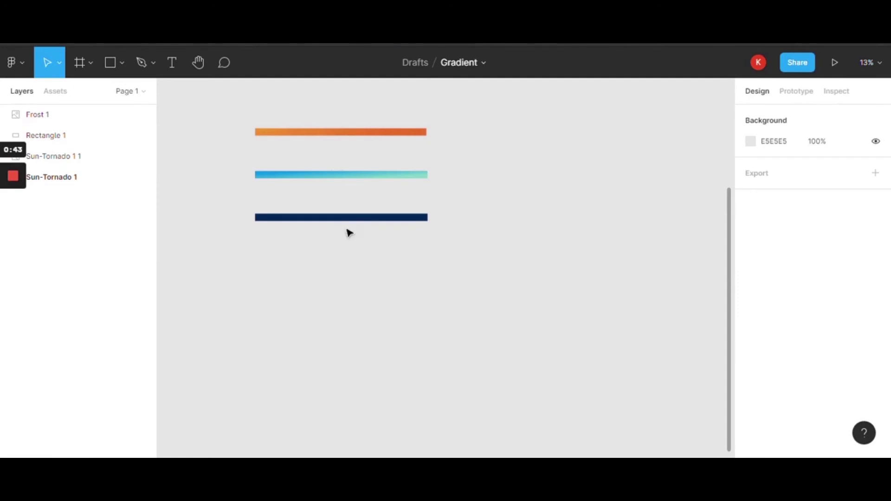
- Zoom the Figma canvas in and out to review the strips, then return to uiGradients
scroll(305, 246, up, 3)
scroll(312, 207, up, 2)
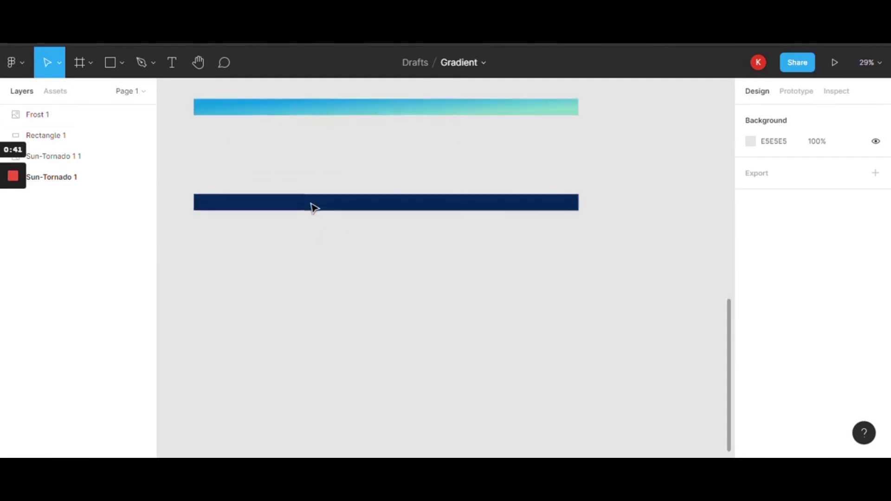
scroll(309, 207, up, 1)
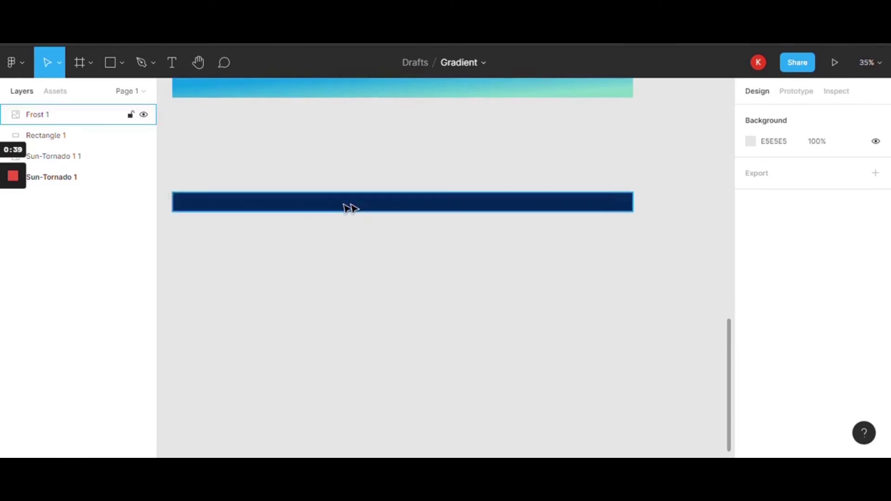
scroll(352, 207, up, 2)
scroll(352, 207, up, 2)
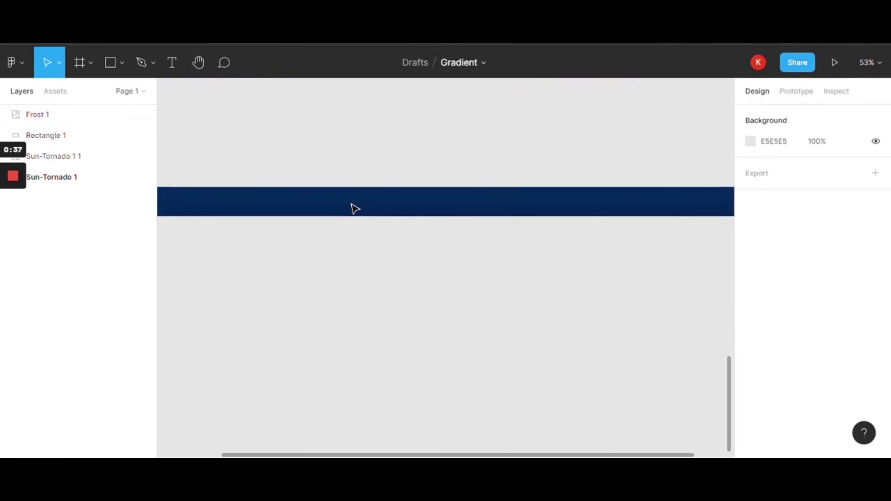
scroll(360, 212, down, 1)
scroll(408, 191, down, 1)
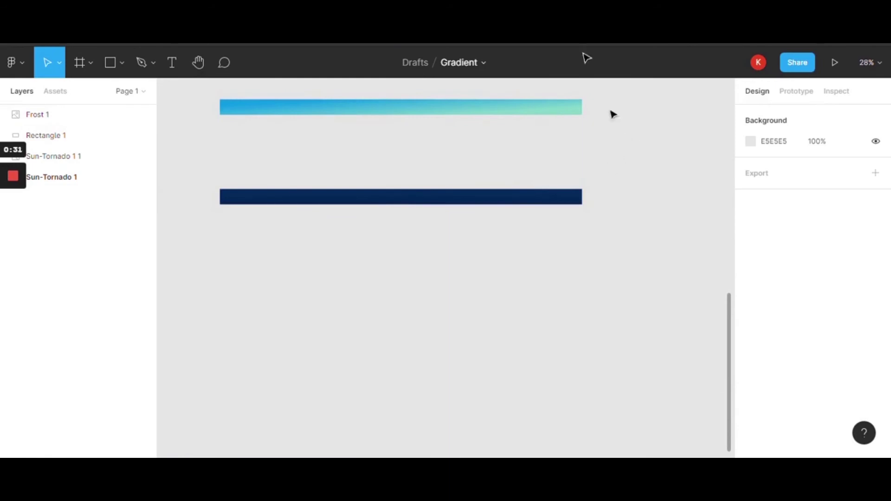
key(alt+Tab)
- Move from Frost to the Dusk gradient (#2c3e50 → #fd746c) and save it as Dusk.jpg
key(ctrl+Tab)
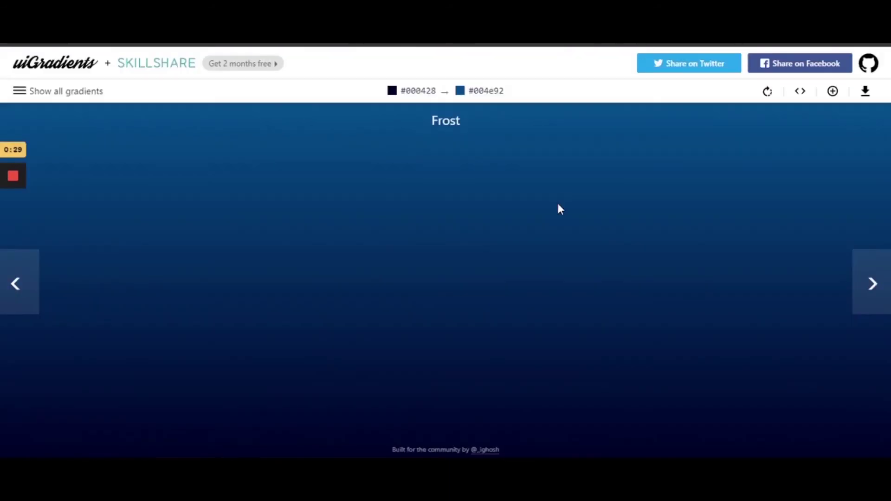
key(Right)
key(Right)
key(Right)
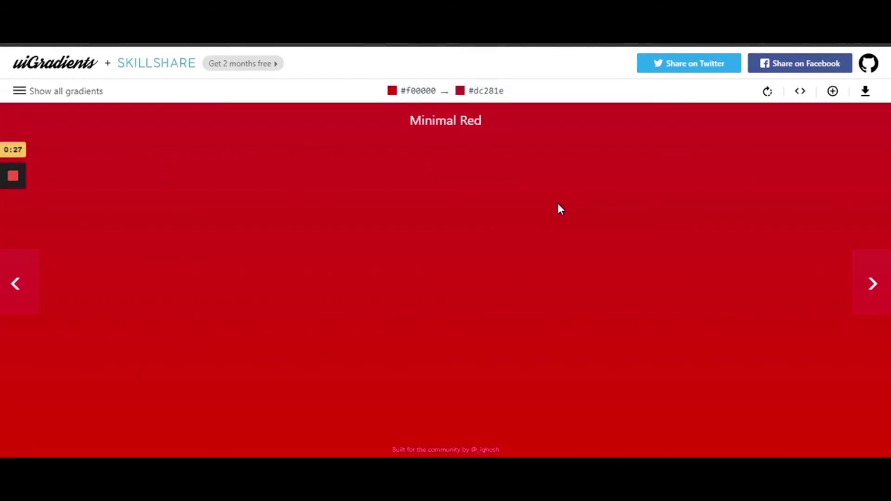
key(Right)
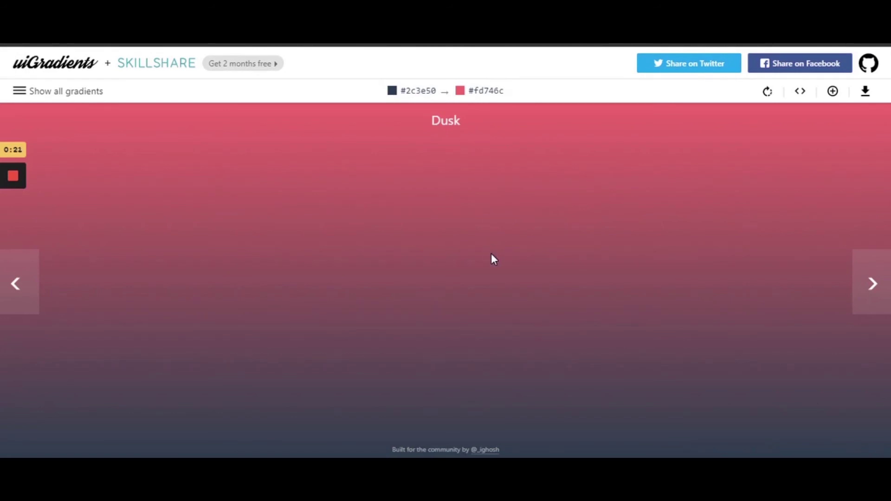
click(869, 90)
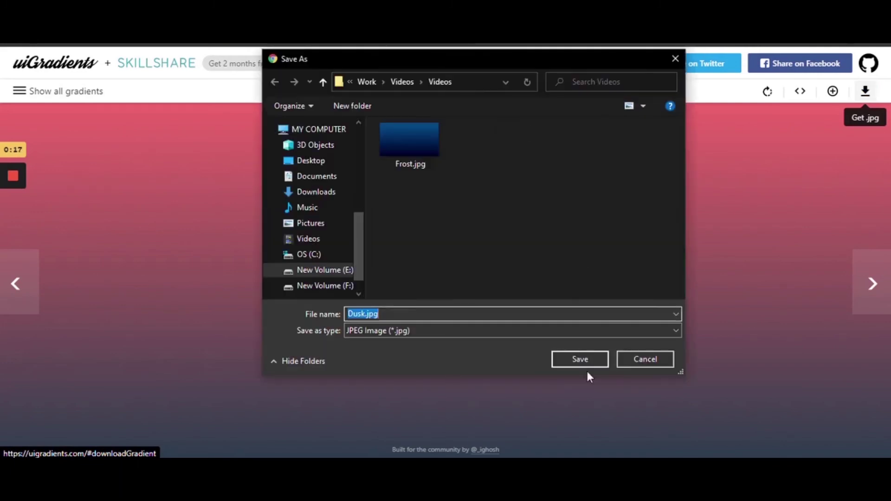
click(587, 358)
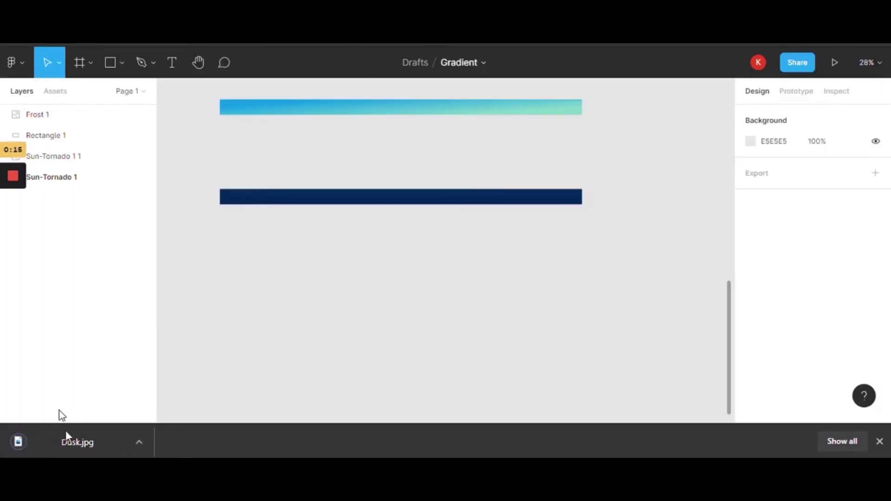
- Drop Dusk.jpg onto the canvas and, with proportions unlocked, flatten it into a thin 85-high bar
drag(65, 431, 542, 205)
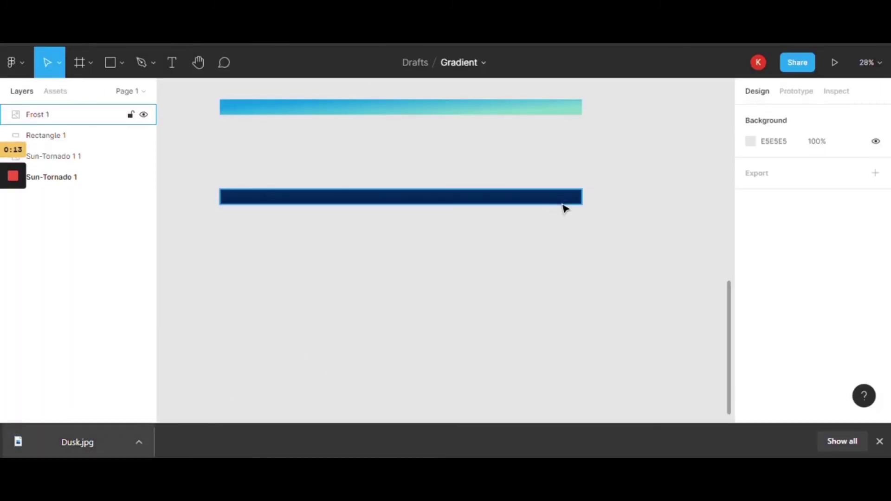
drag(566, 209, 562, 205)
click(879, 441)
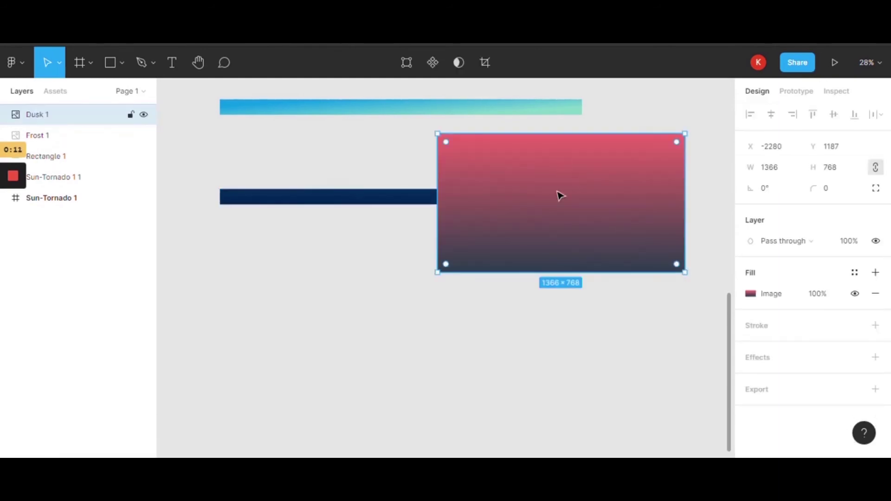
click(875, 168)
click(836, 176)
text(80)
key(Return)
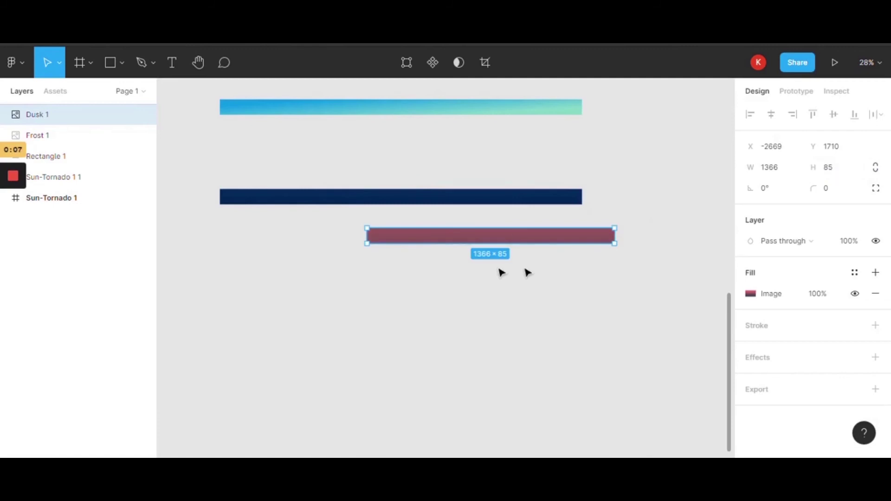
- Align the Dusk bar under the dark bar, widen it to 2000, and export Dusk 1.png
click(529, 262)
drag(466, 241, 434, 243)
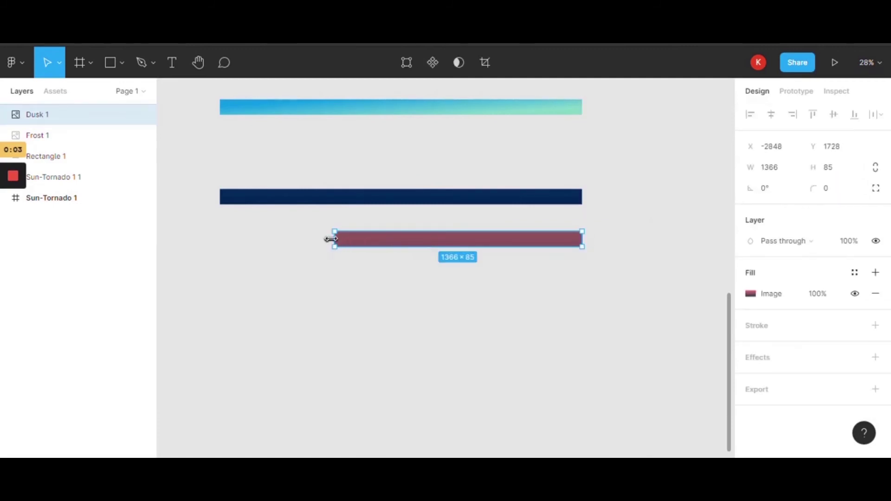
drag(333, 239, 215, 233)
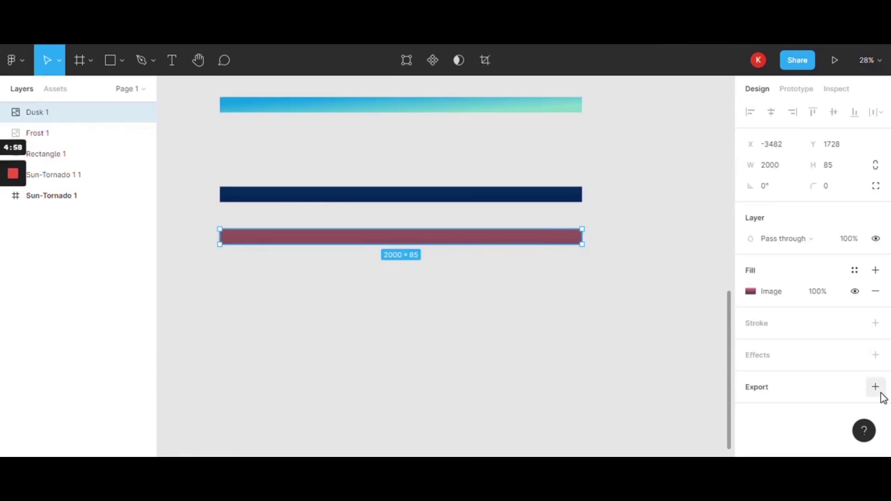
click(876, 389)
click(790, 432)
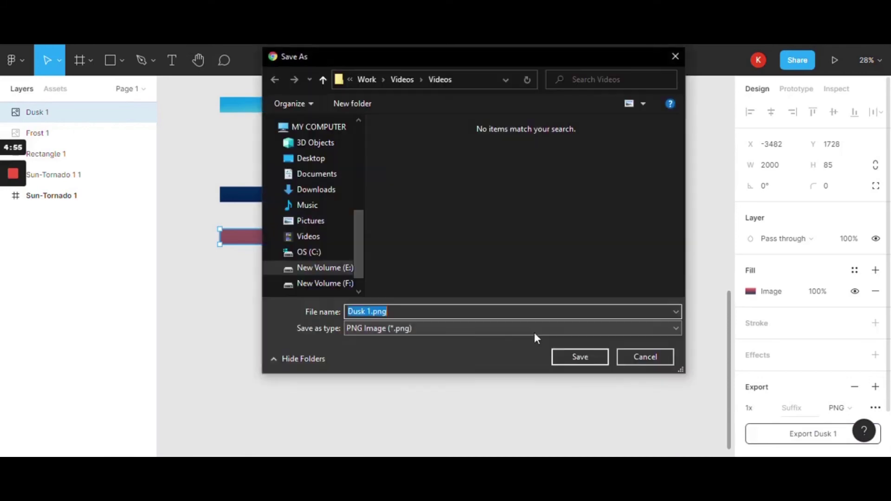
click(557, 355)
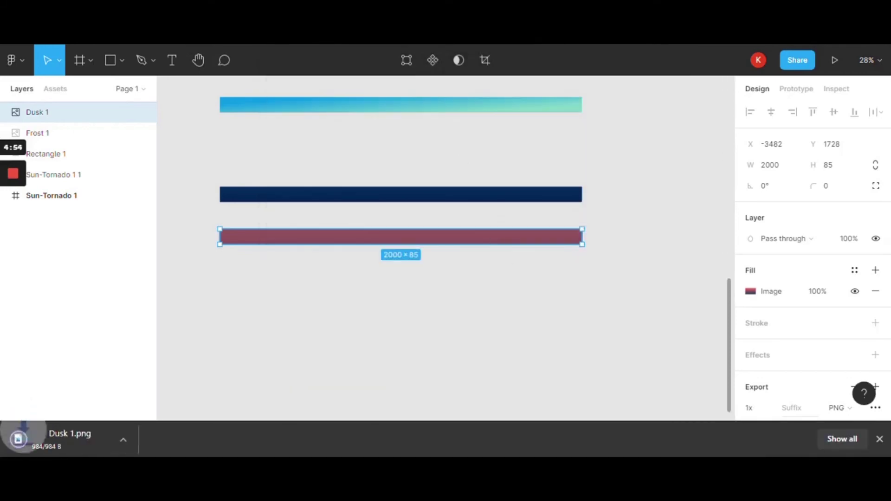
click(329, 46)
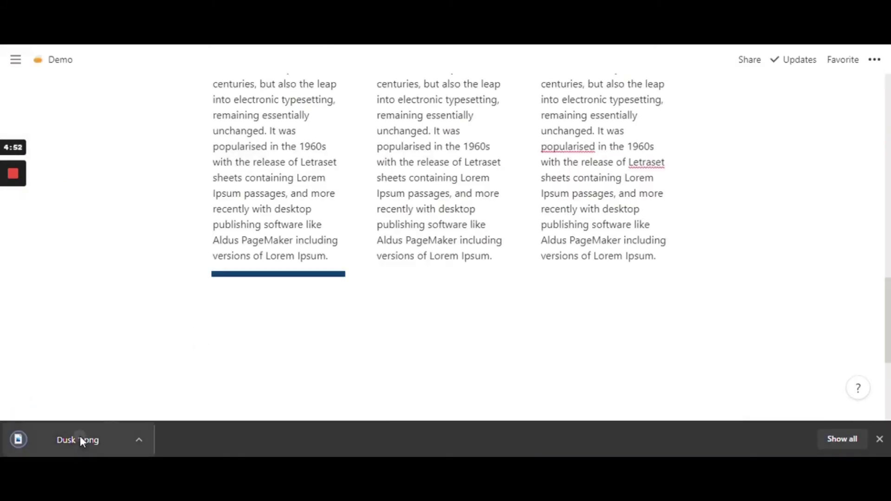
- Place Dusk 1.png under the middle column and add an empty line below the columns
drag(80, 436, 410, 265)
click(880, 439)
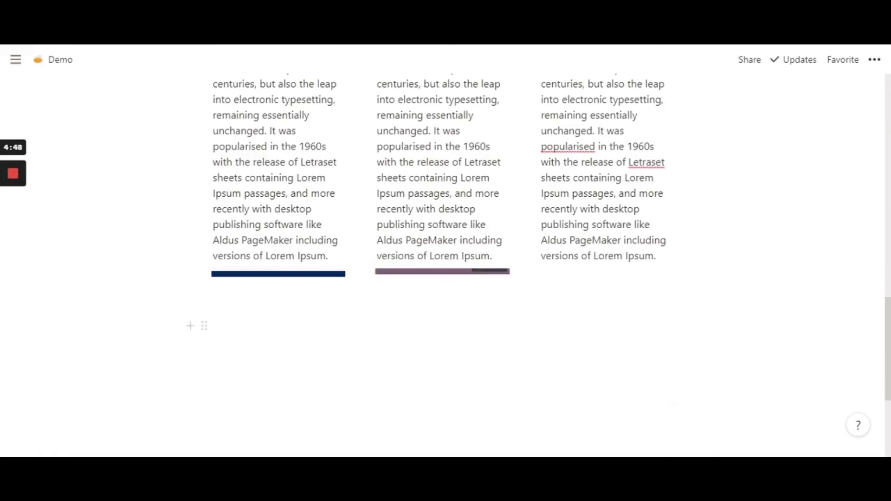
click(219, 347)
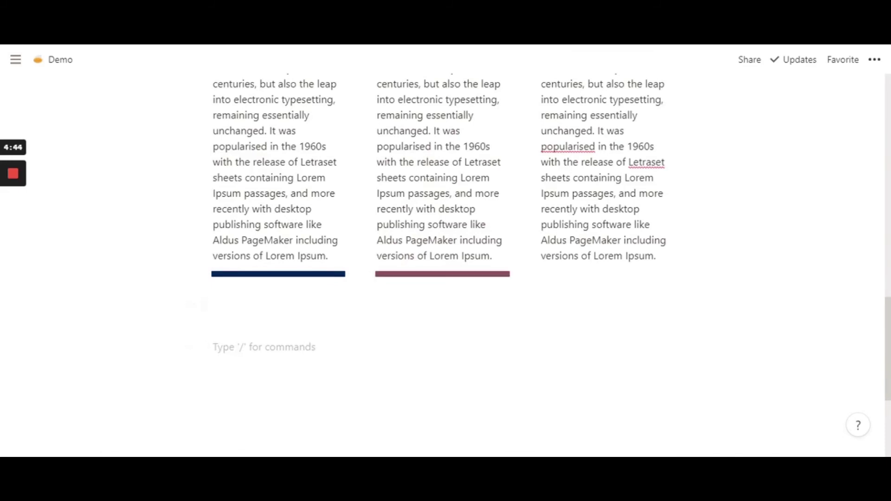
scroll(445, 232, up, 2)
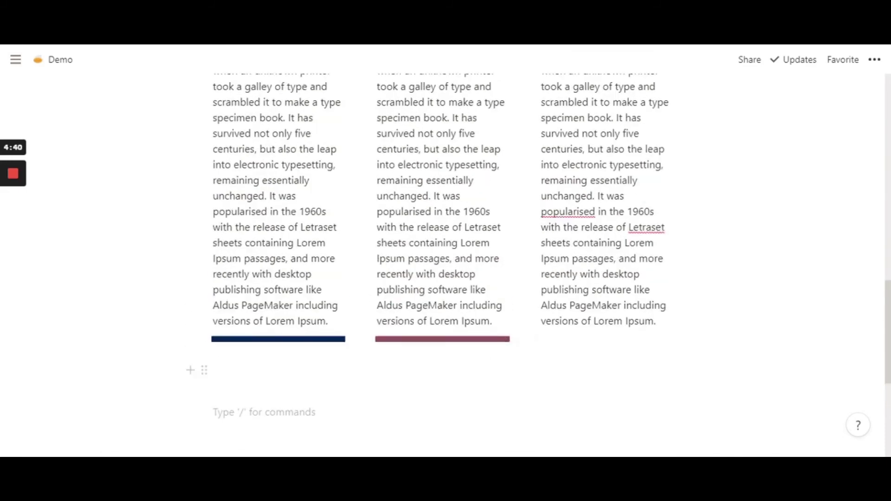
scroll(446, 260, up, 4)
scroll(446, 260, up, 2)
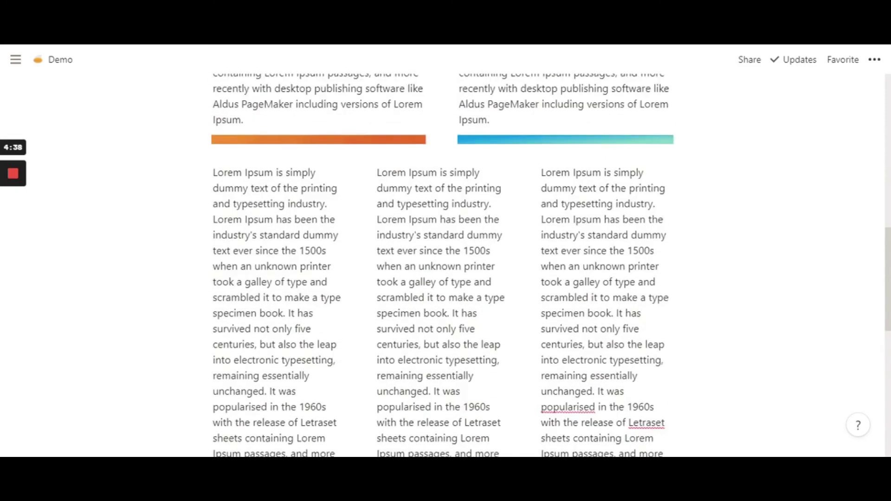
scroll(446, 265, down, 6)
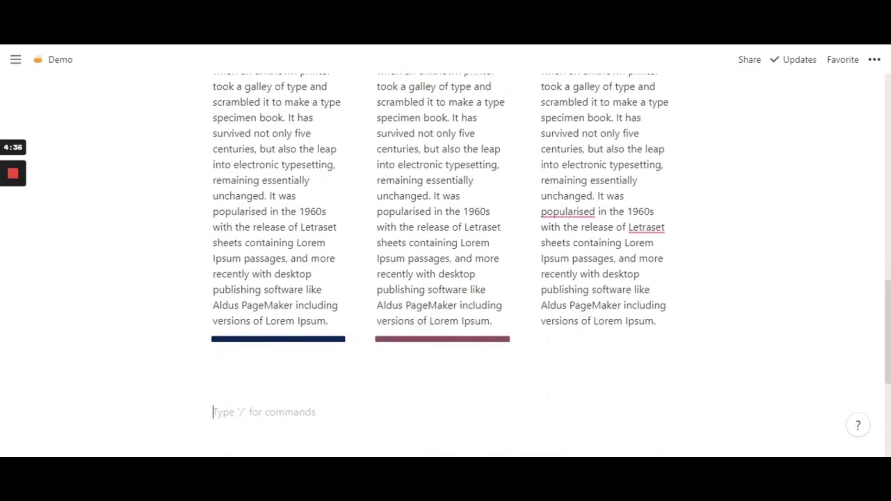
scroll(446, 260, up, 2)
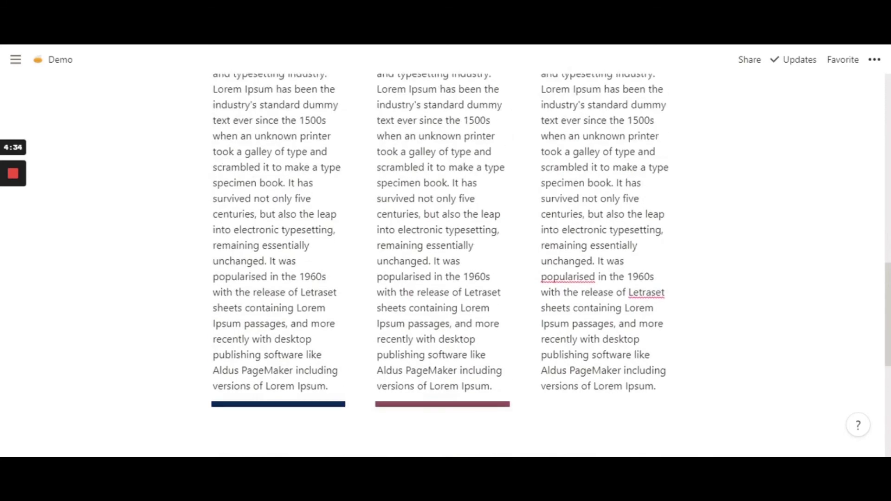
scroll(445, 260, up, 4)
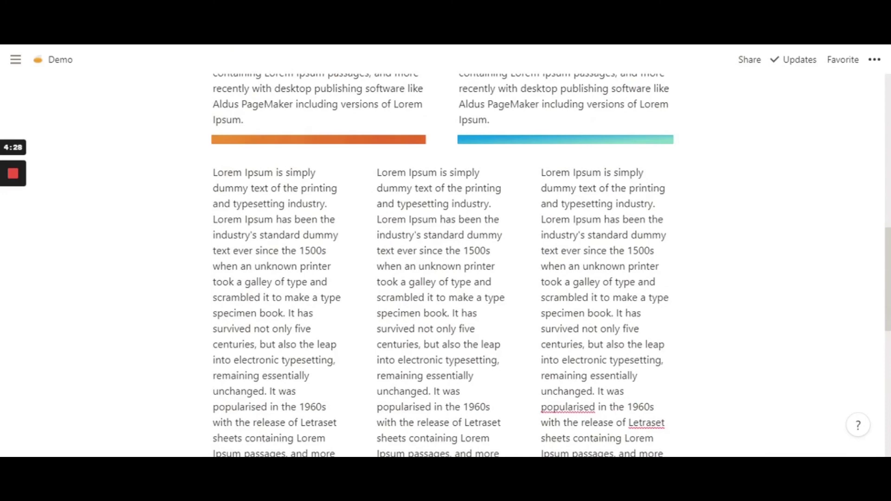
scroll(446, 260, down, 7)
scroll(446, 260, up, 7)
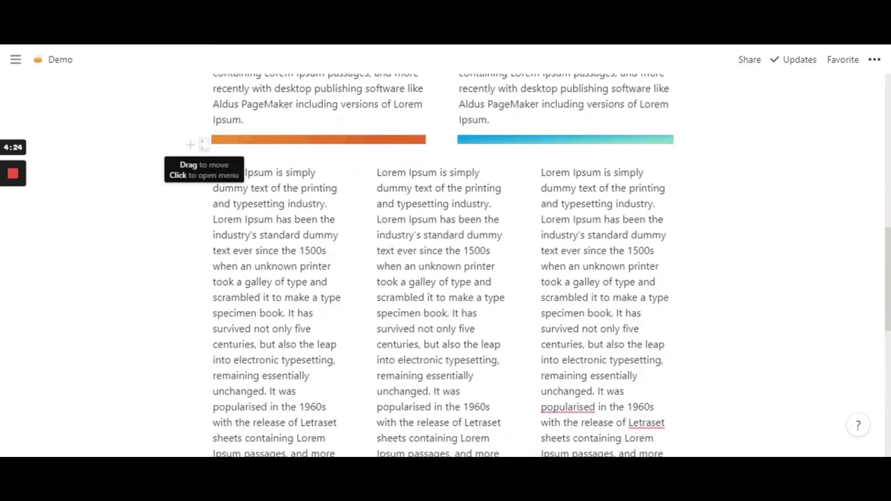
- Make several copies of the orange bar and move the navy and maroon bars below the column block
click(204, 145)
click(124, 124)
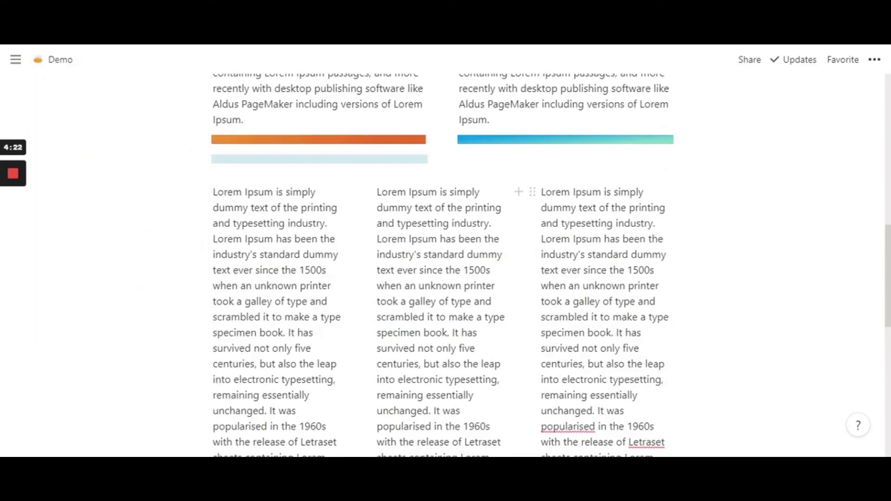
key(ctrl+d)
key(ctrl+d)
key(ctrl+d)
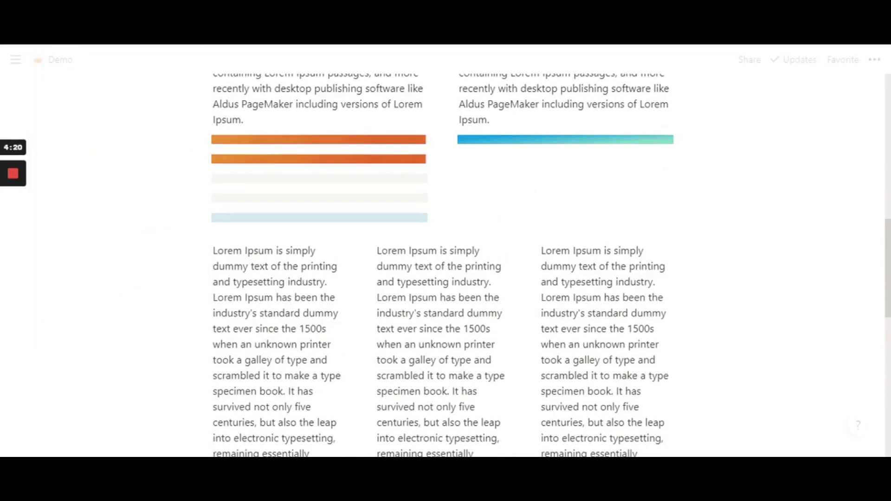
mouse_move(452, 144)
mouse_down()
mouse_move(471, 188)
mouse_move(451, 247)
mouse_move(315, 319)
mouse_move(189, 320)
mouse_move(207, 320)
mouse_up()
scroll(451, 247, down, 8)
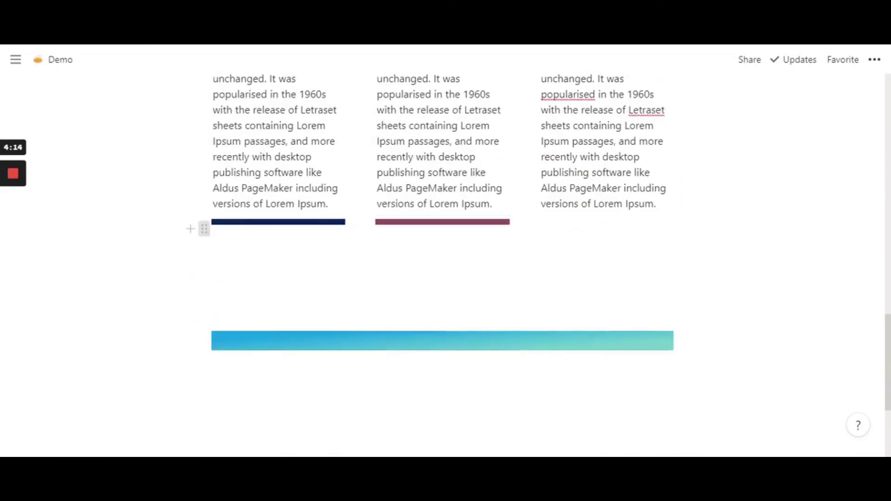
drag(204, 229, 218, 353)
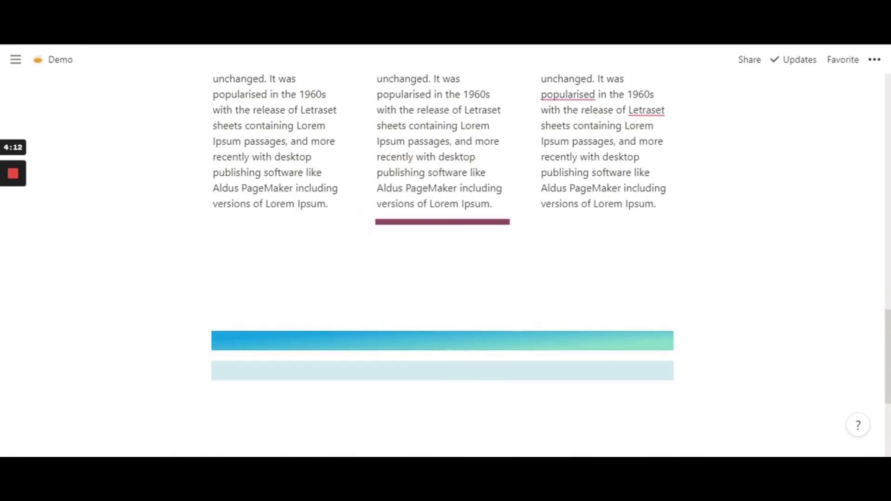
drag(368, 222, 342, 386)
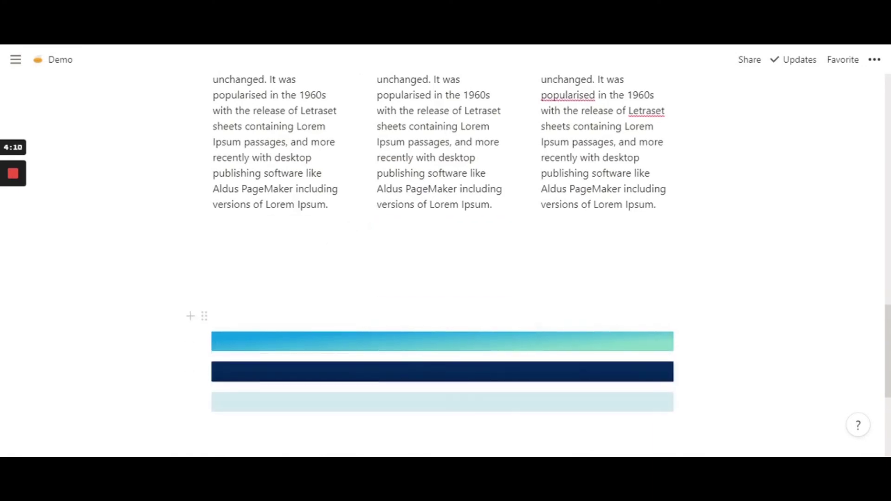
scroll(415, 343, up, 10)
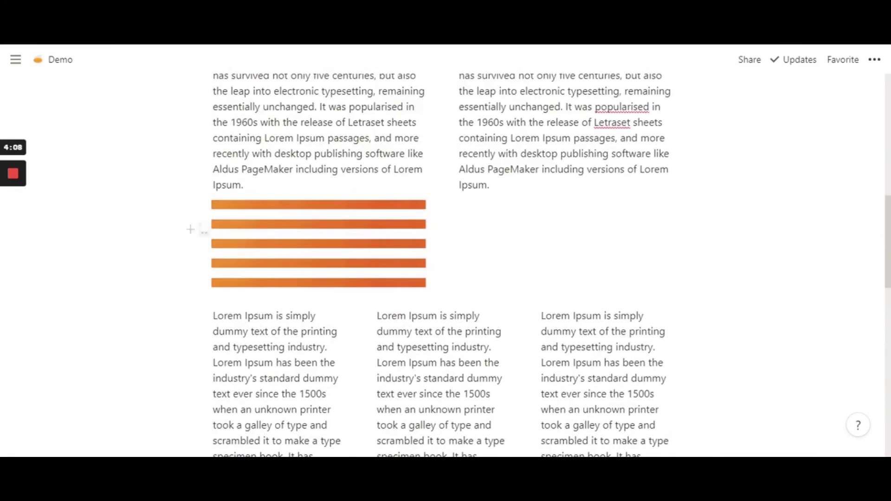
- Move one orange bar copy under the second Lorem Ipsum column
drag(204, 231, 464, 204)
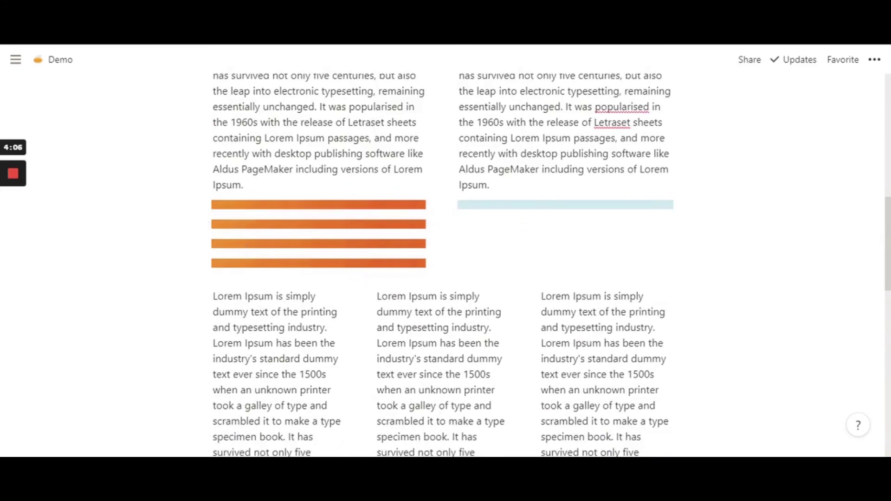
drag(190, 248, 223, 269)
scroll(232, 355, down, 7)
scroll(235, 341, down, 2)
scroll(232, 292, up, 5)
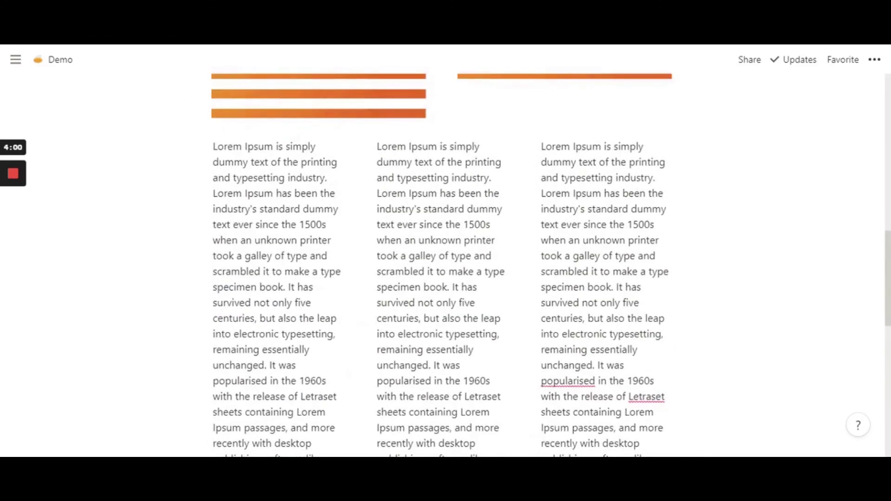
- Place another orange bar copy beneath the third column
drag(205, 117, 373, 242)
scroll(297, 218, down, 5)
scroll(374, 242, up, 5)
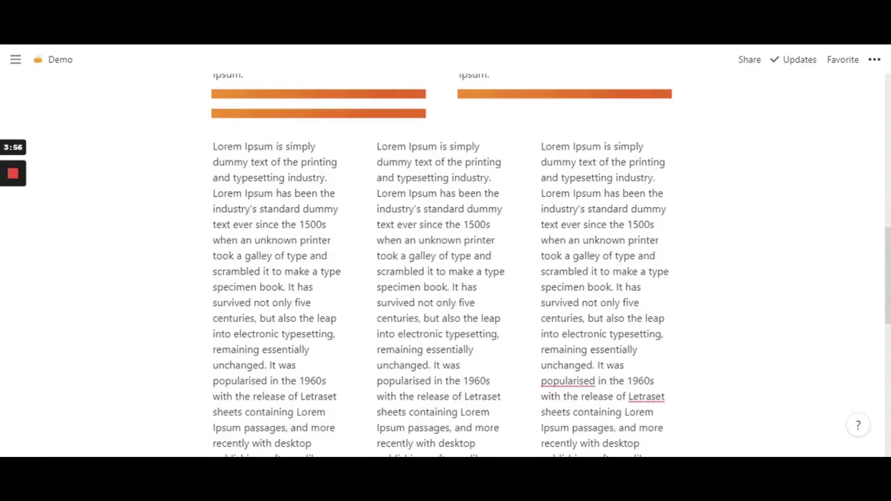
scroll(431, 251, down, 4)
drag(204, 119, 589, 318)
click(547, 332)
scroll(442, 259, up, 3)
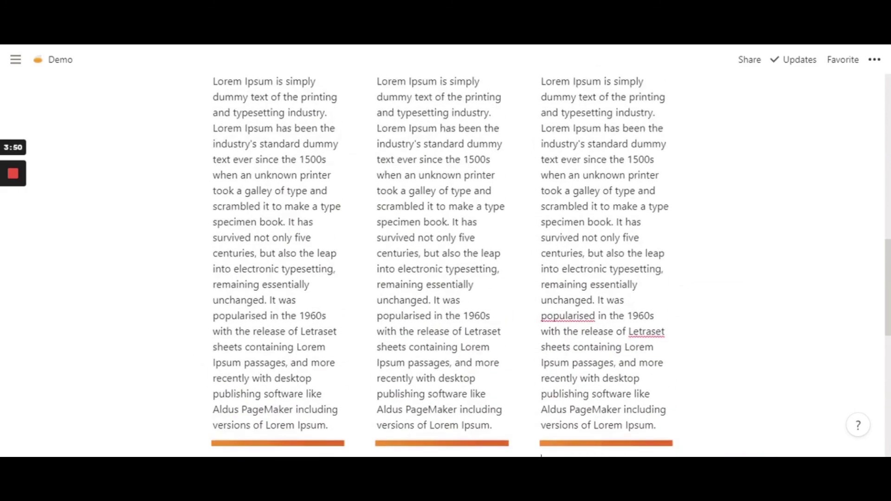
scroll(442, 260, up, 4)
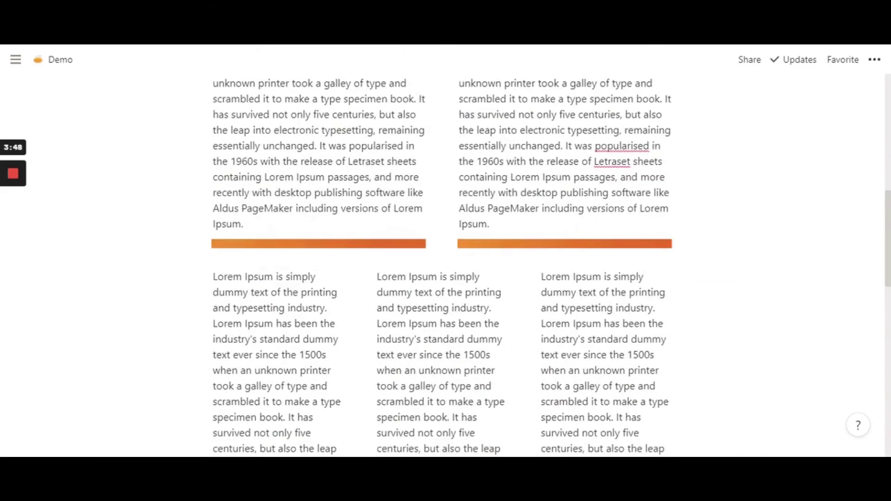
scroll(442, 260, down, 7)
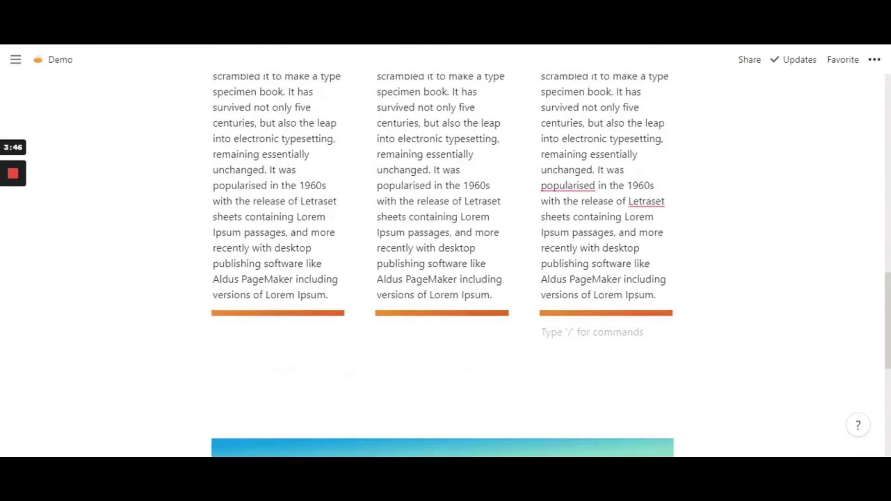
scroll(442, 260, up, 3)
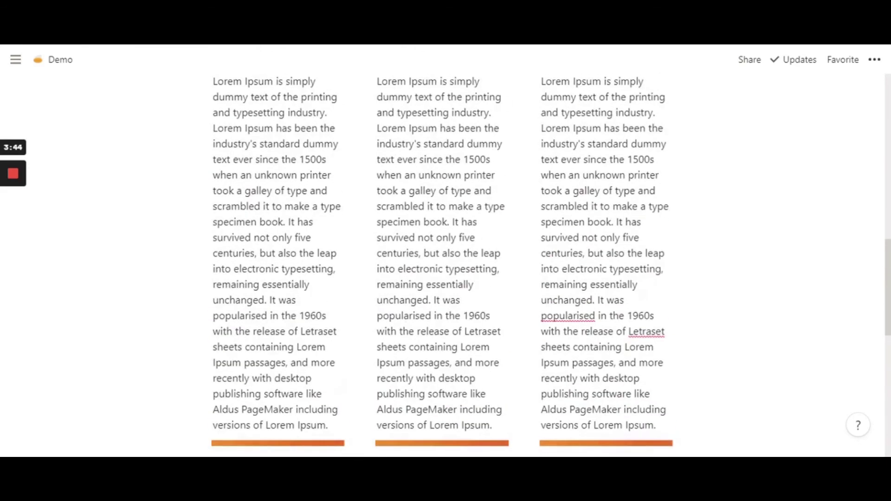
scroll(442, 260, up, 2)
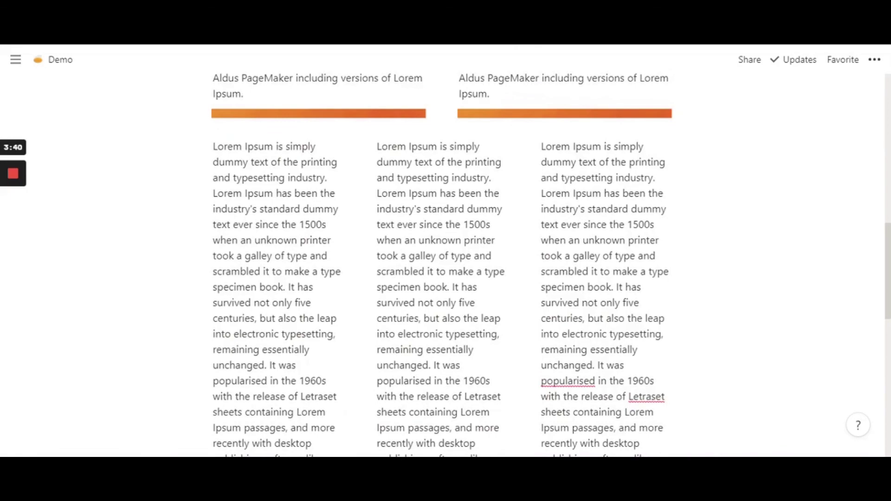
scroll(442, 260, up, 9)
scroll(442, 260, down, 10)
scroll(443, 259, up, 2)
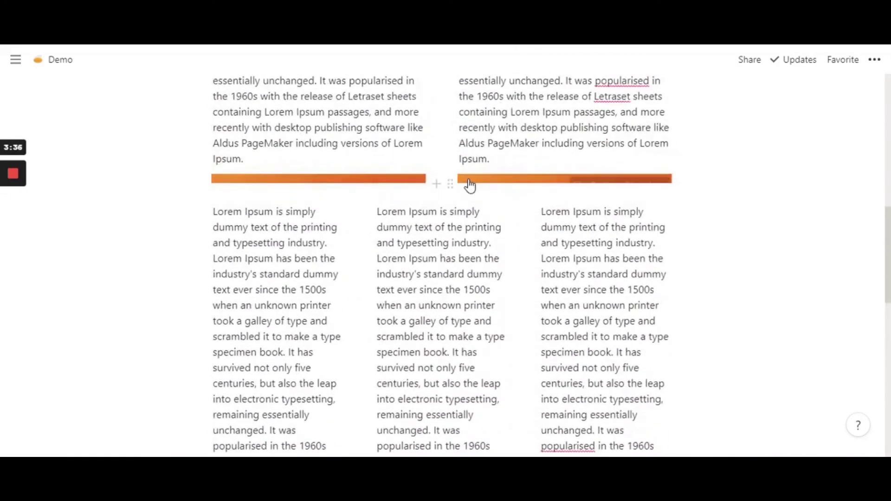
- Duplicate the right-hand orange bar and drop the copy full-width above the three columns
click(450, 185)
click(330, 122)
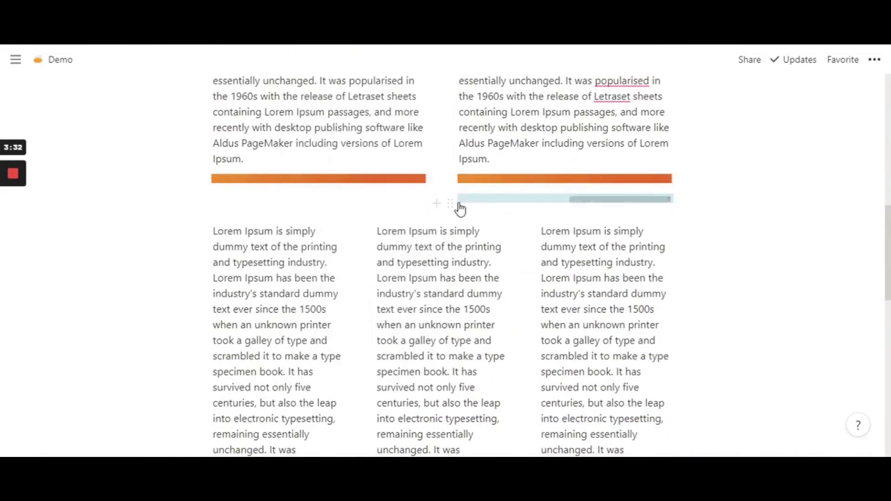
drag(450, 199, 418, 210)
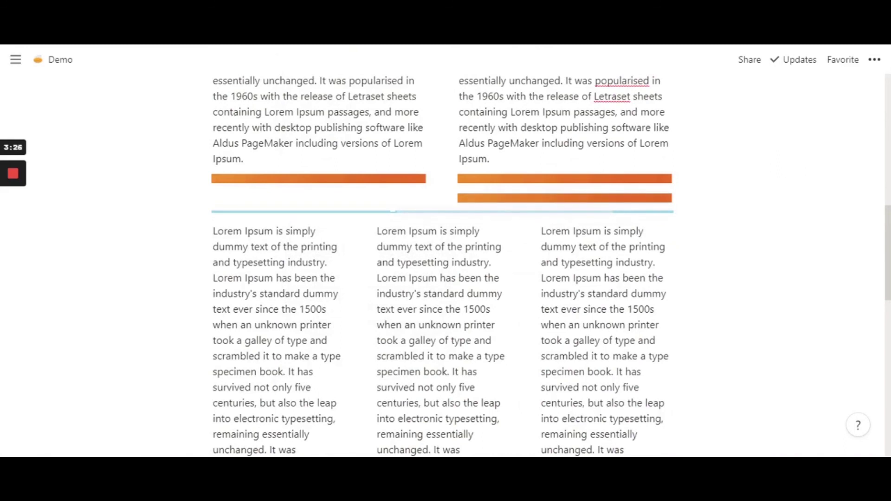
drag(393, 211, 393, 213)
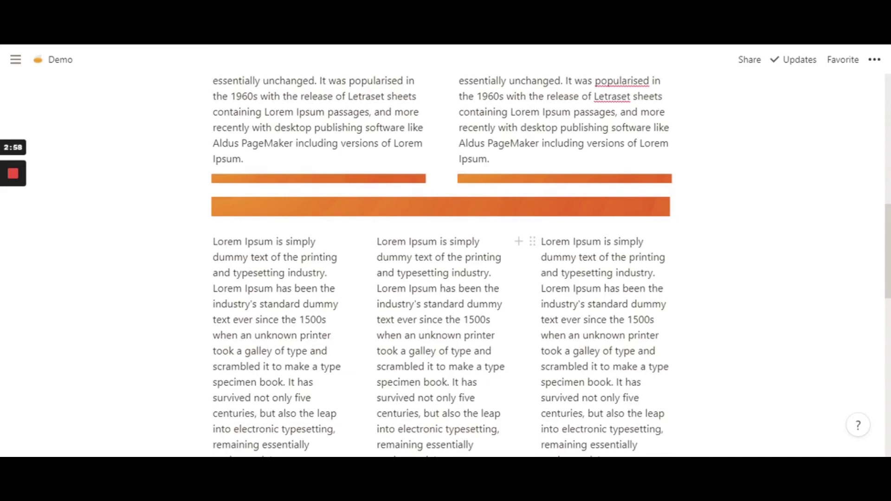
- In Figma, shrink Sun-Tornado 1 1 to height 35 (2000 × 35) and export it as a PNG
key(alt+Tab)
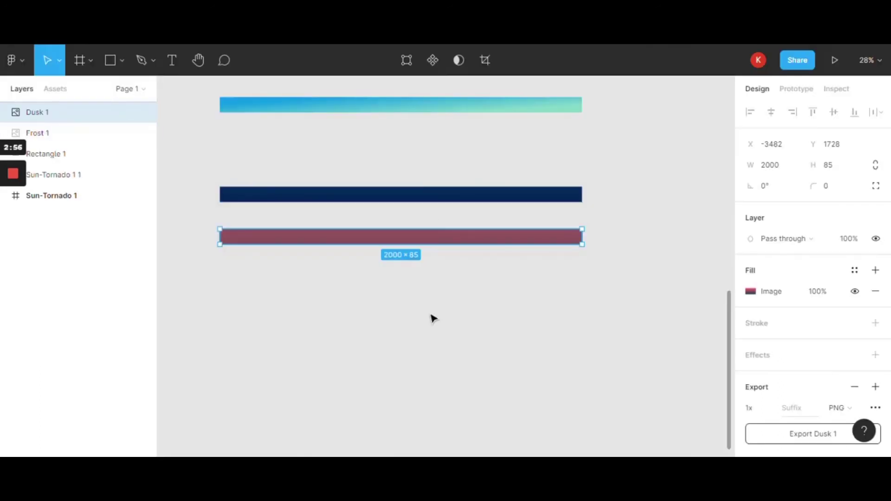
scroll(432, 318, up, 5)
scroll(432, 318, up, 2)
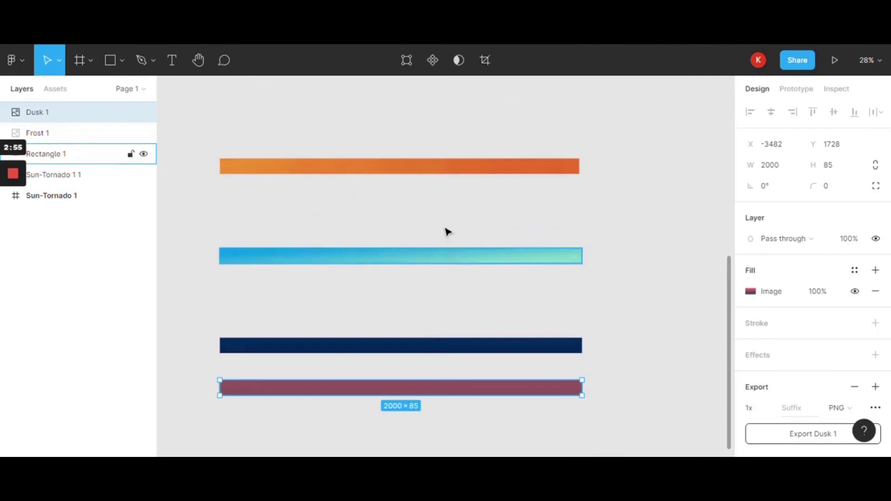
click(460, 167)
drag(456, 176, 454, 165)
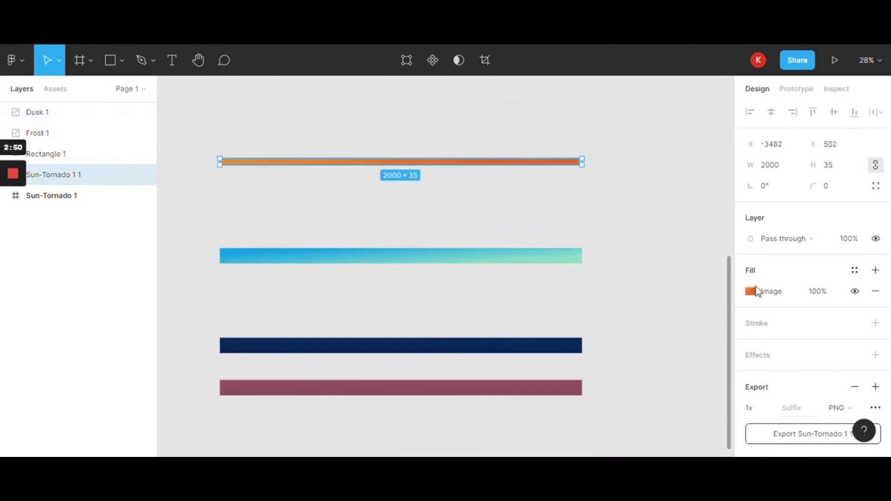
click(815, 439)
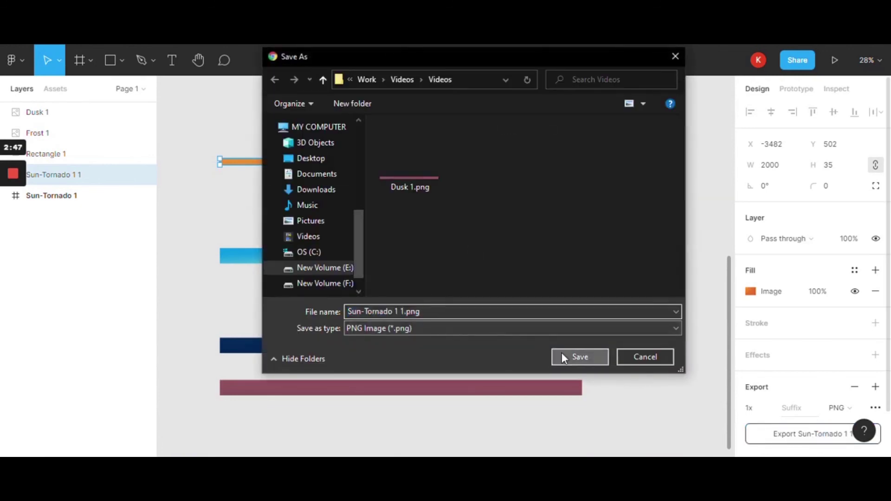
click(562, 356)
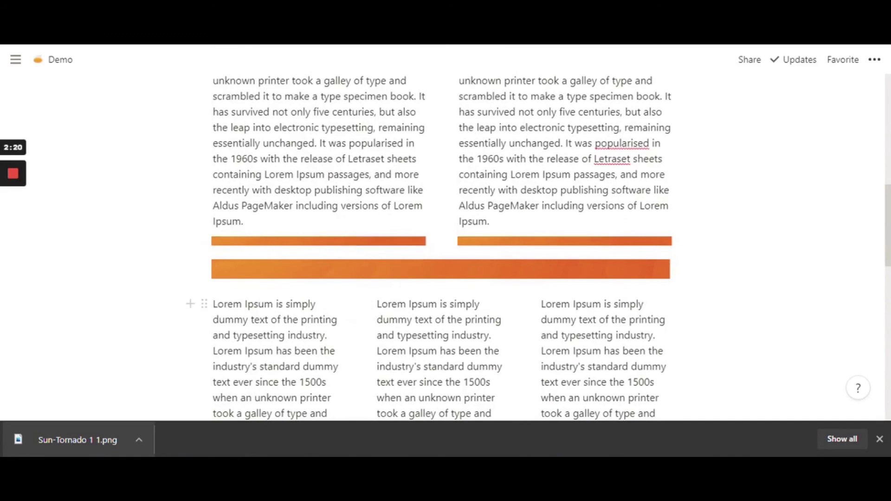
- Review the Notion page and reselect the Sun-Tornado 1 1 bar in Figma
scroll(441, 246, down, 8)
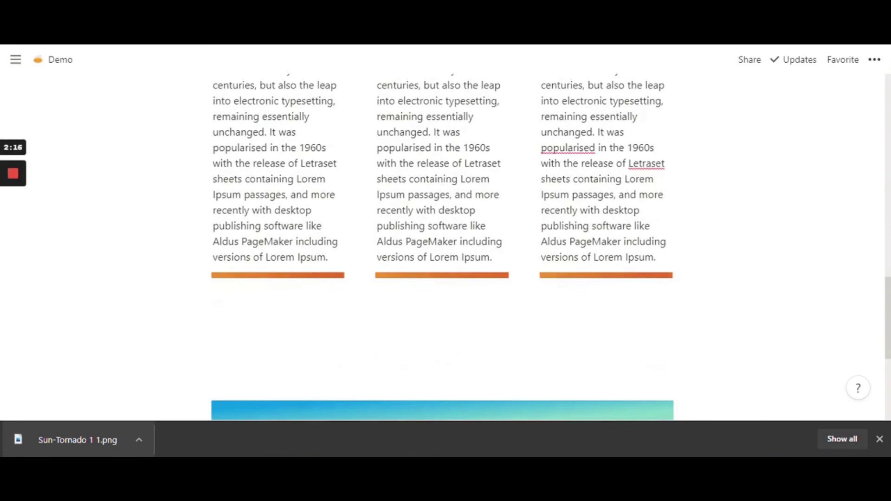
scroll(302, 290, up, 9)
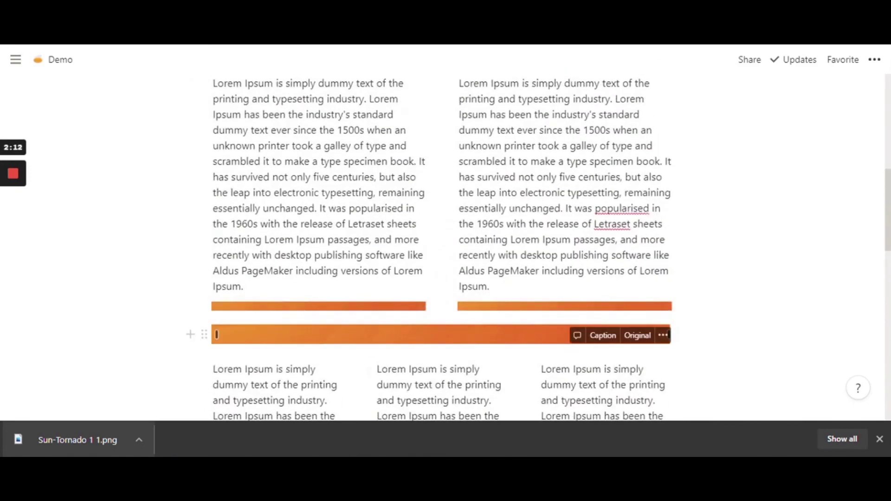
scroll(483, 312, down, 1)
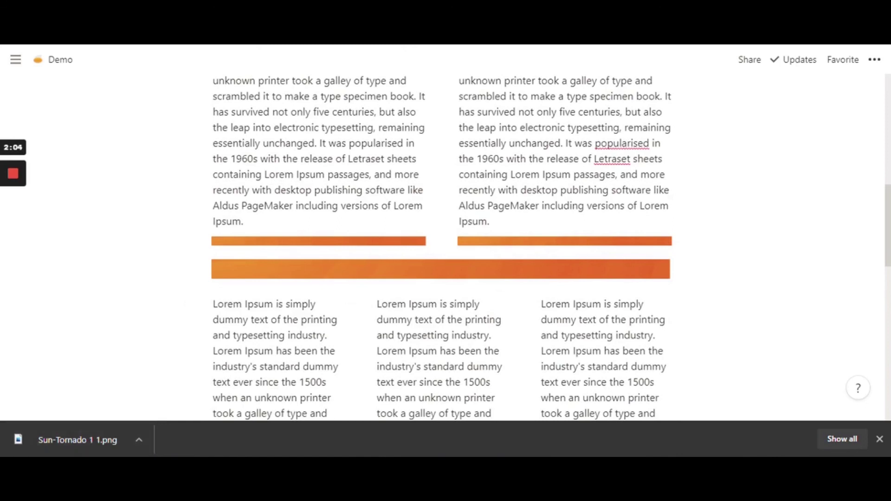
key(ctrl+Tab)
click(434, 149)
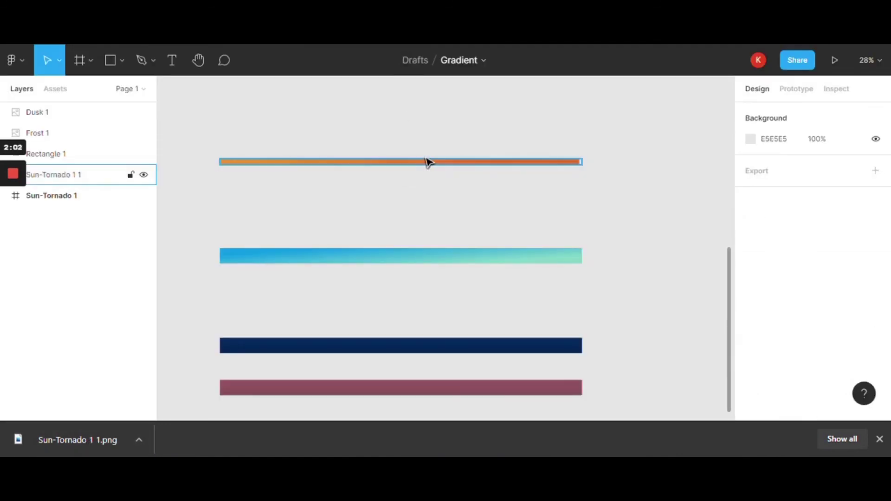
click(426, 162)
key(ctrl+Tab)
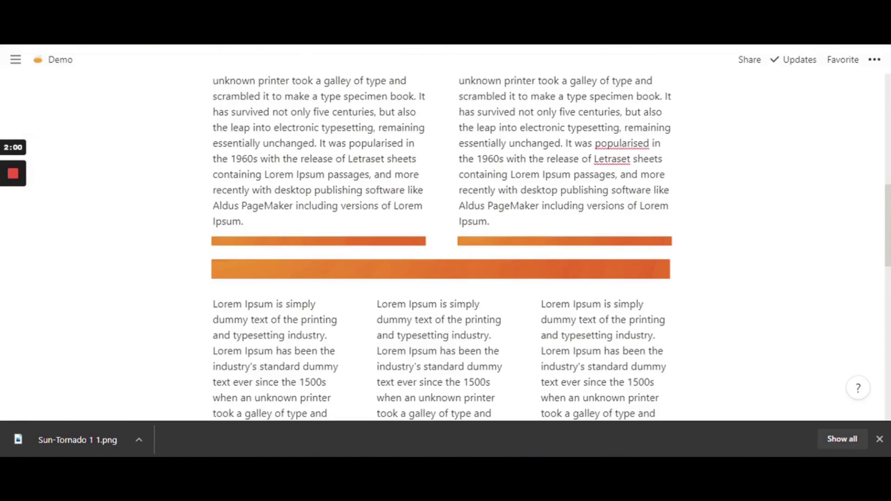
- Add the downloaded Sun-Tornado 1 1.png above the wide bar, close the download bar, and move the strip higher
drag(67, 443, 439, 253)
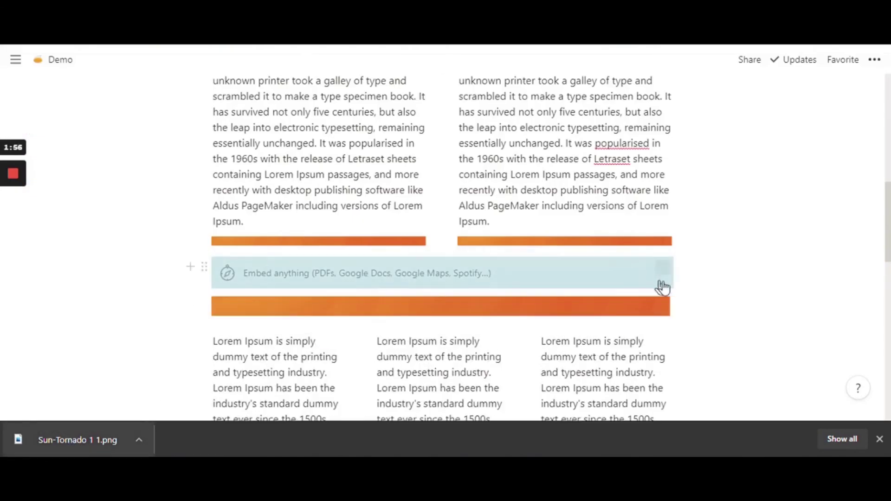
click(878, 445)
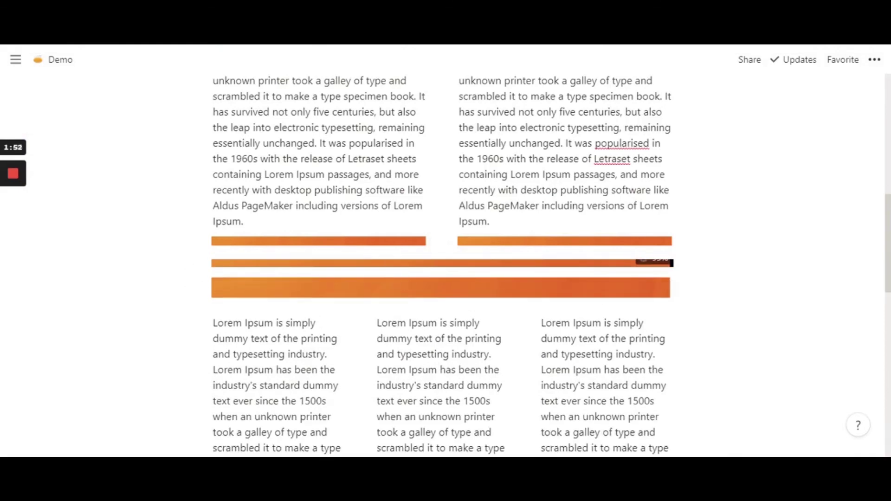
drag(367, 264, 561, 253)
- Delete the thick full-width orange image block and scroll up to check the page
click(205, 288)
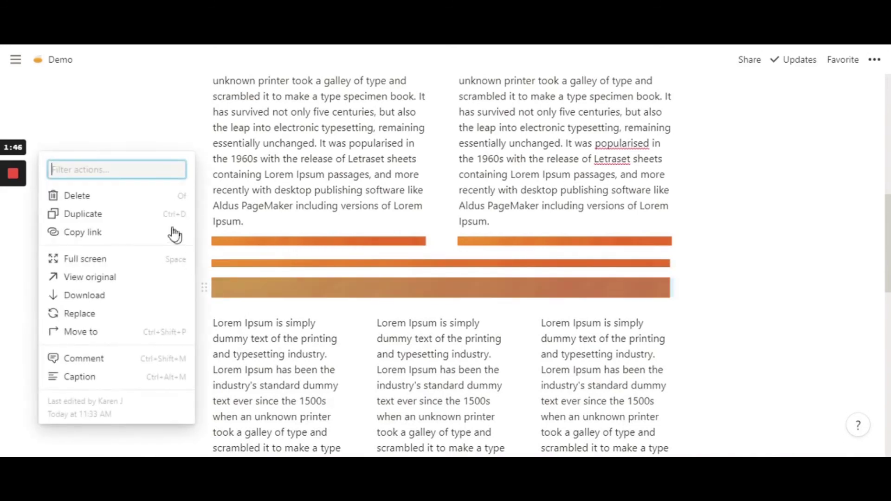
click(172, 198)
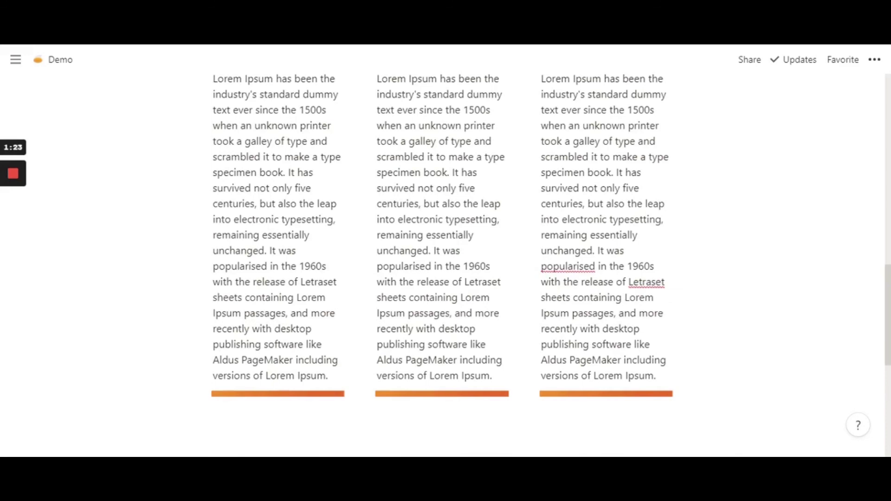
scroll(441, 265, up, 7)
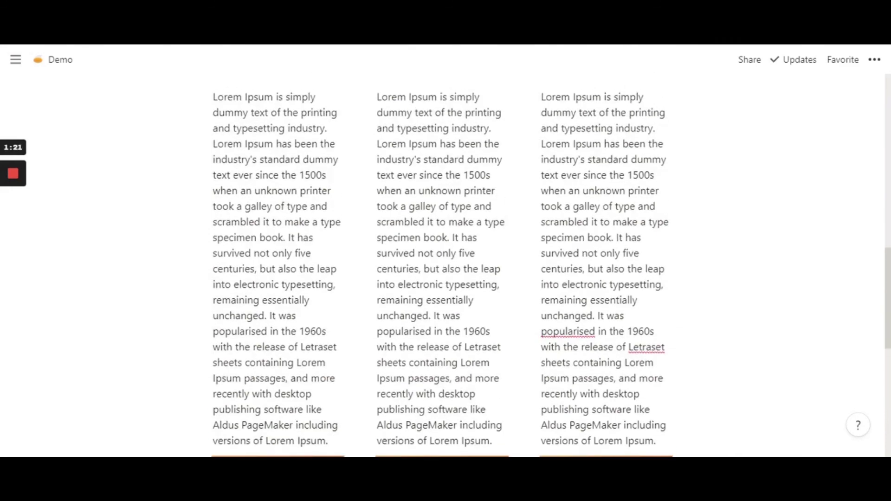